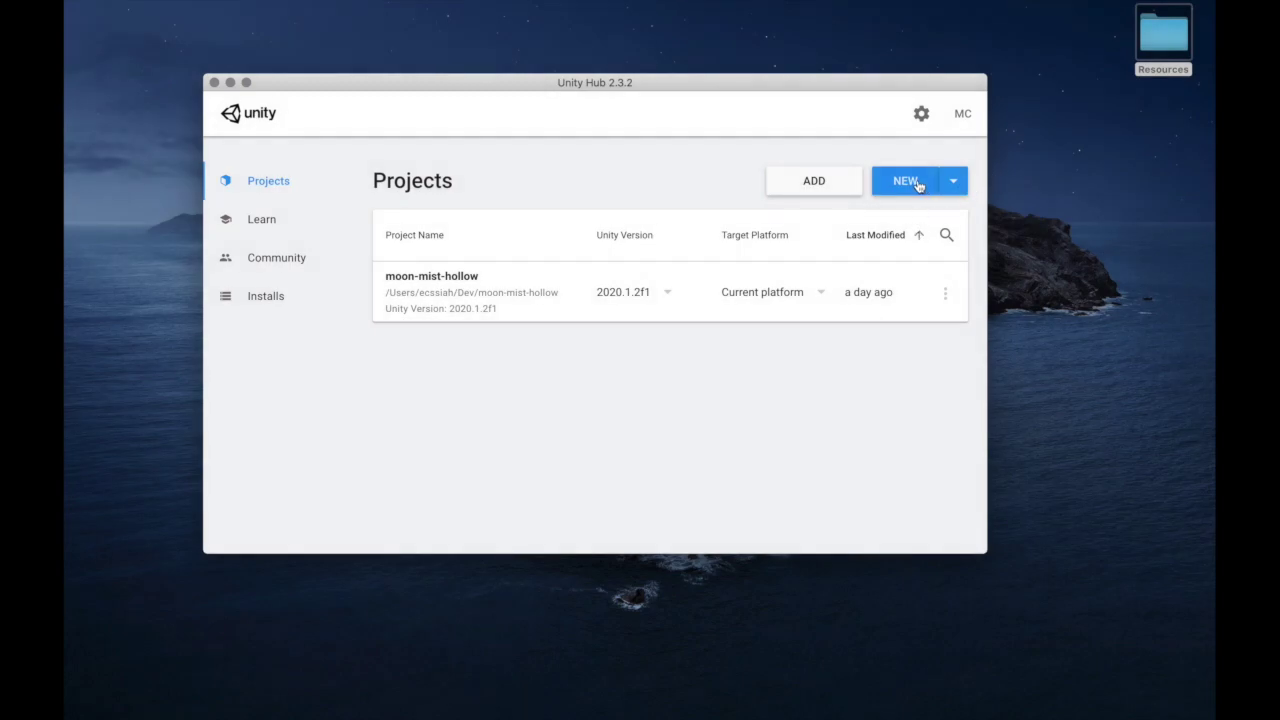
Create a new 2D-template project named moon-mist-hollow-video from Unity Hub
click(905, 181)
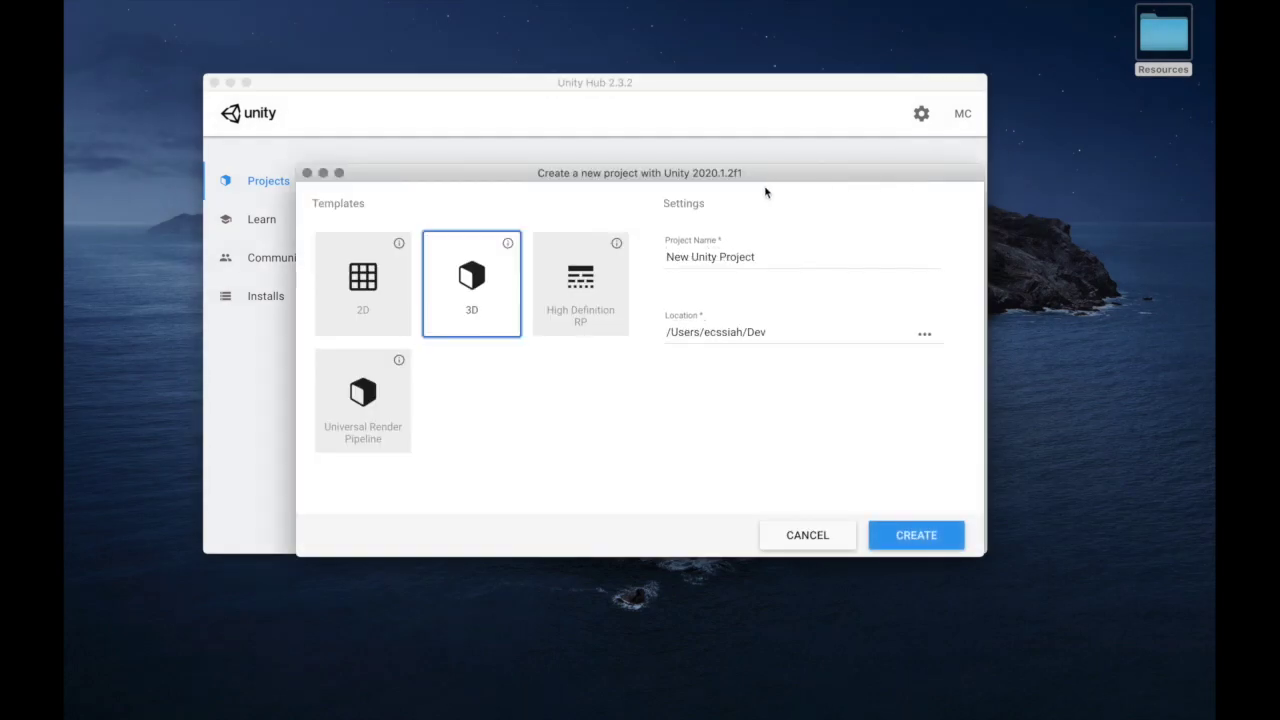
click(339, 321)
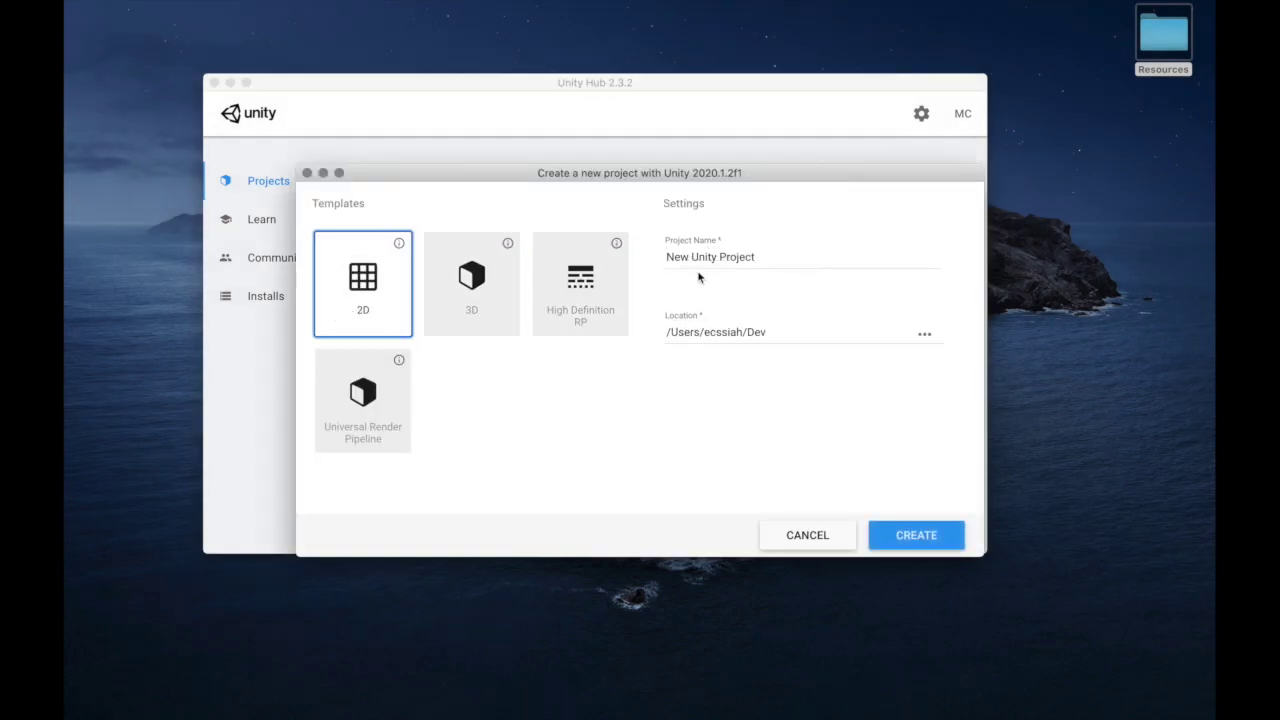
triple_click(755, 258)
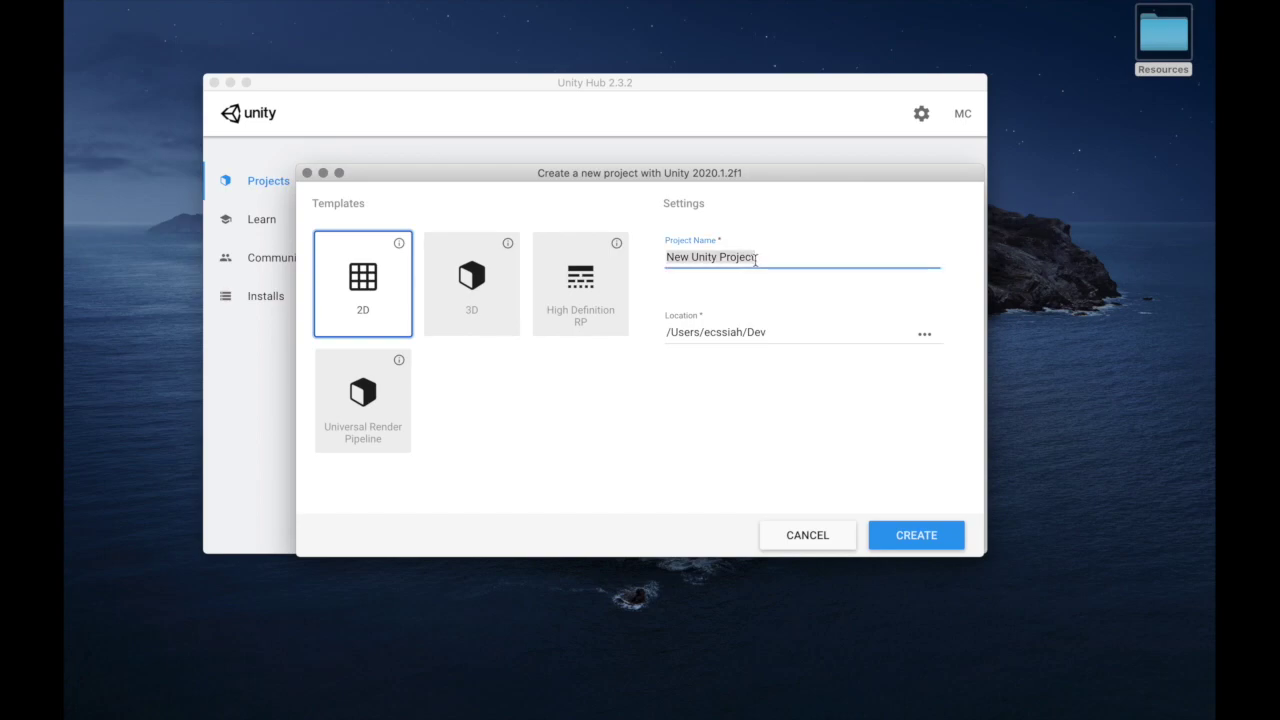
text(moon-mist-)
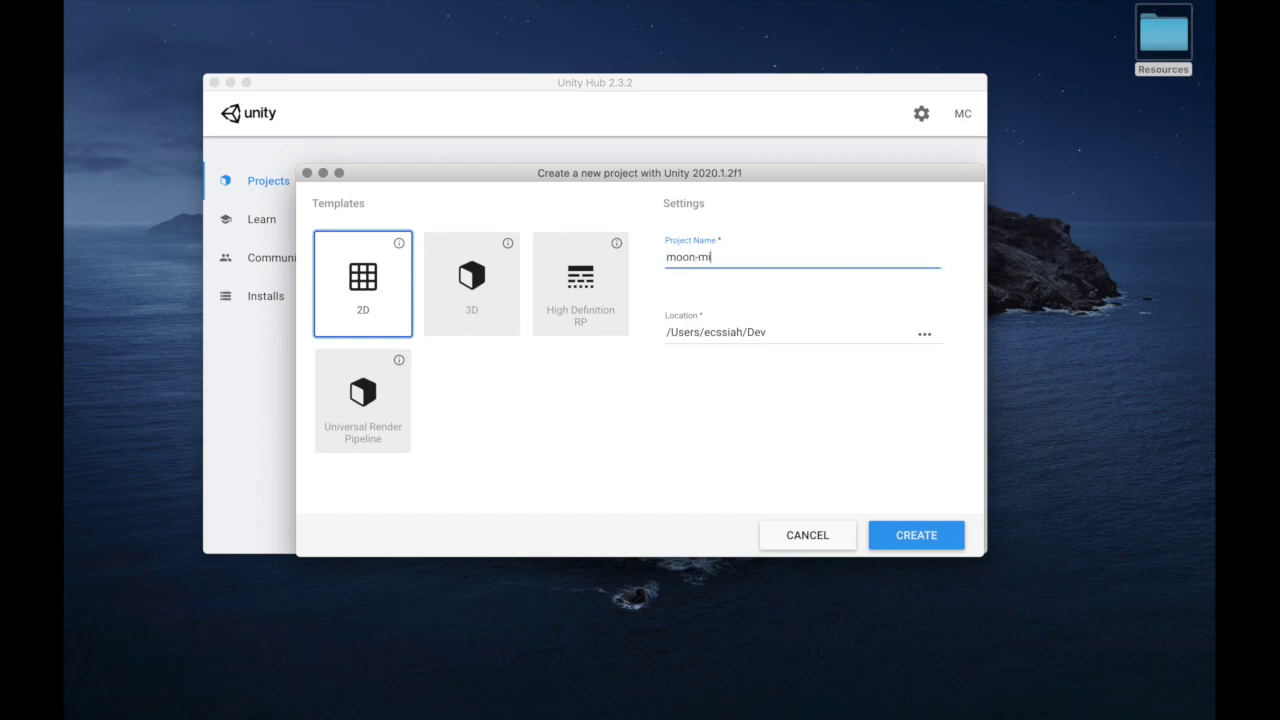
text(hollow-video)
click(897, 532)
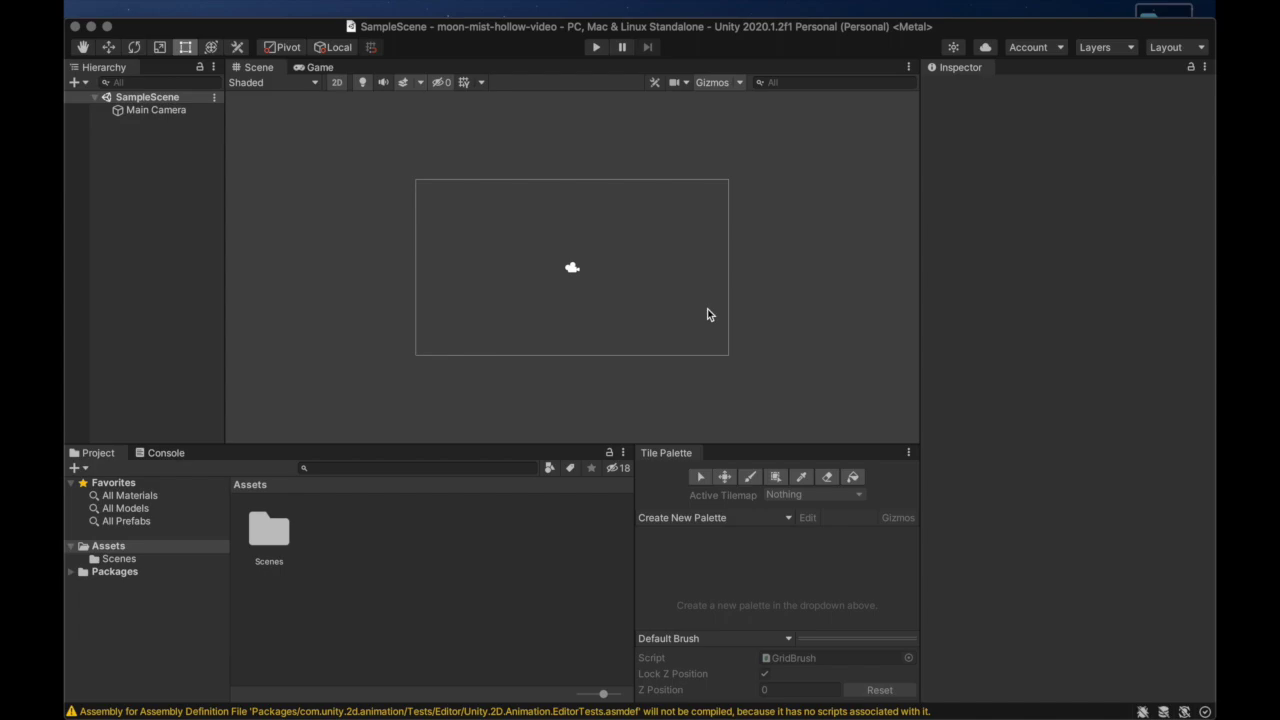
Save the current scene as World in the Assets/Scenes folder
right_click(148, 98)
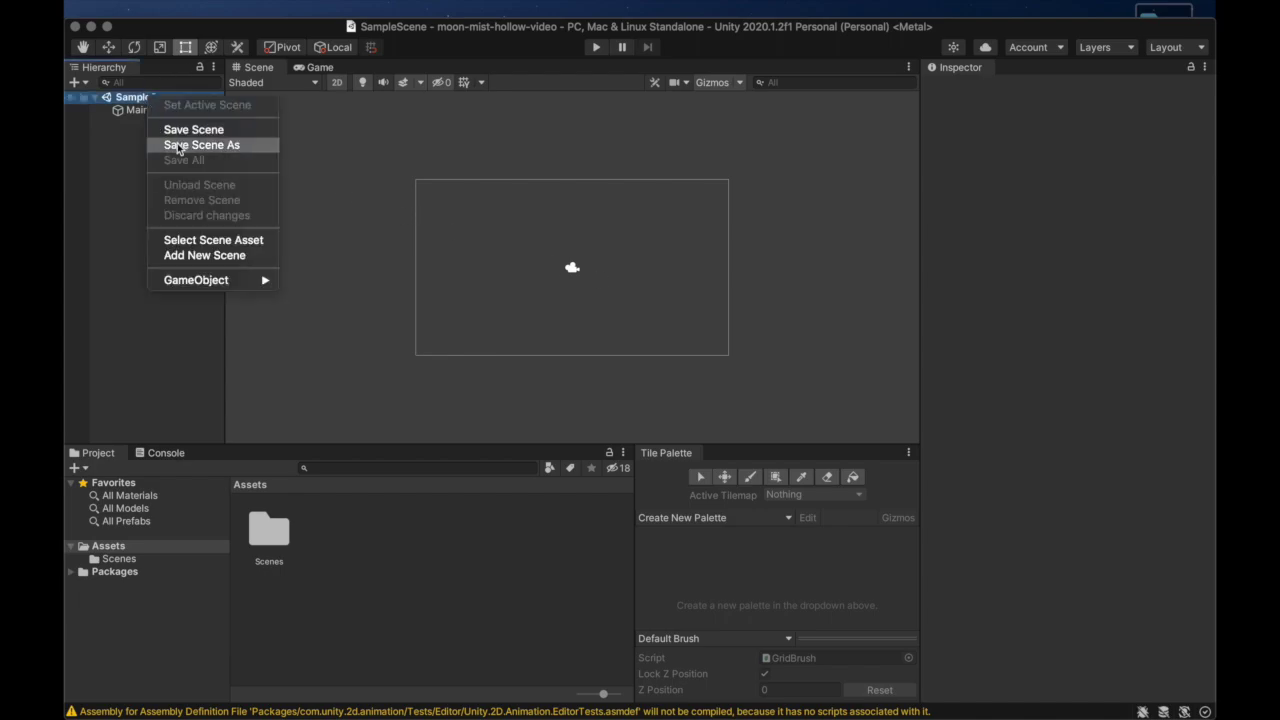
click(190, 145)
text(World)
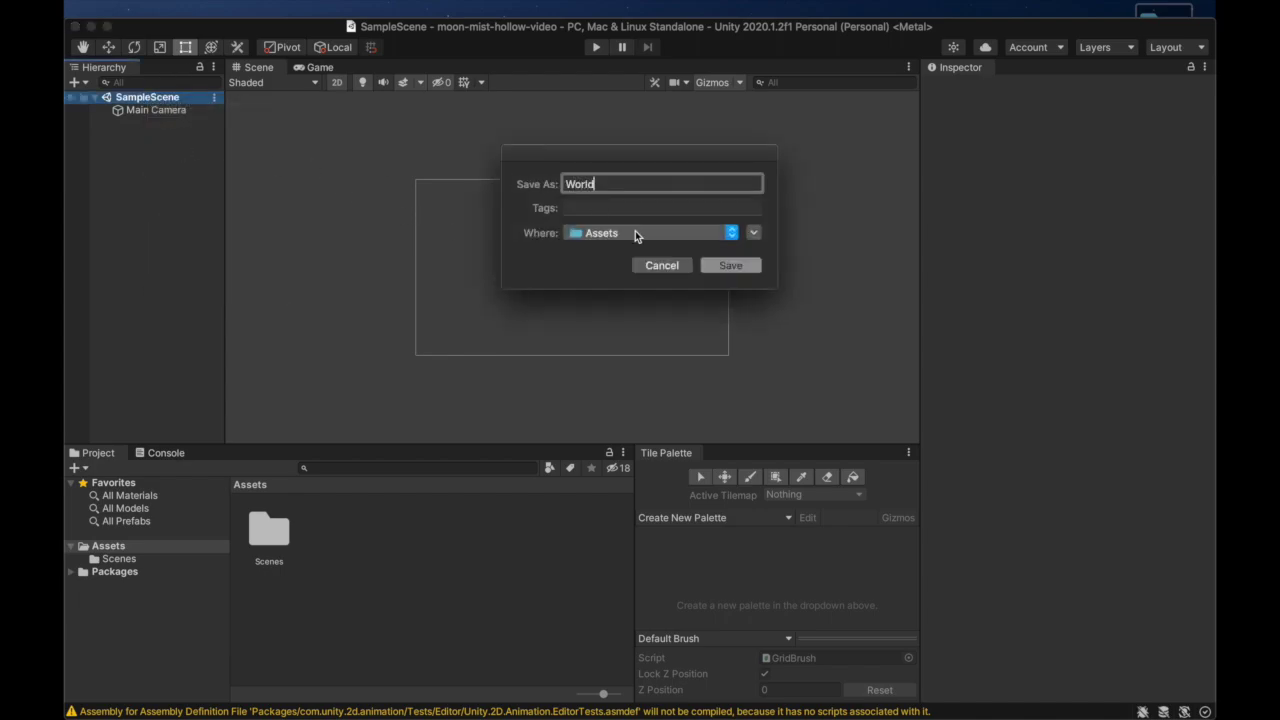
click(721, 233)
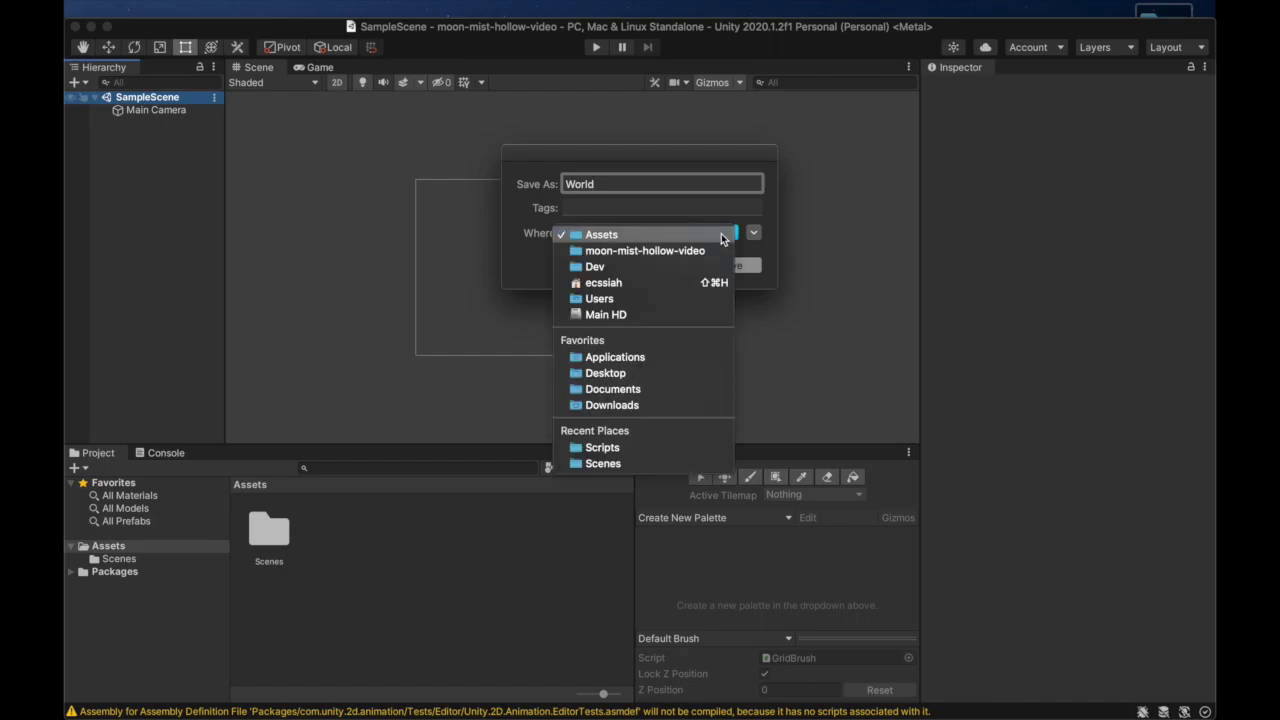
click(721, 234)
click(753, 232)
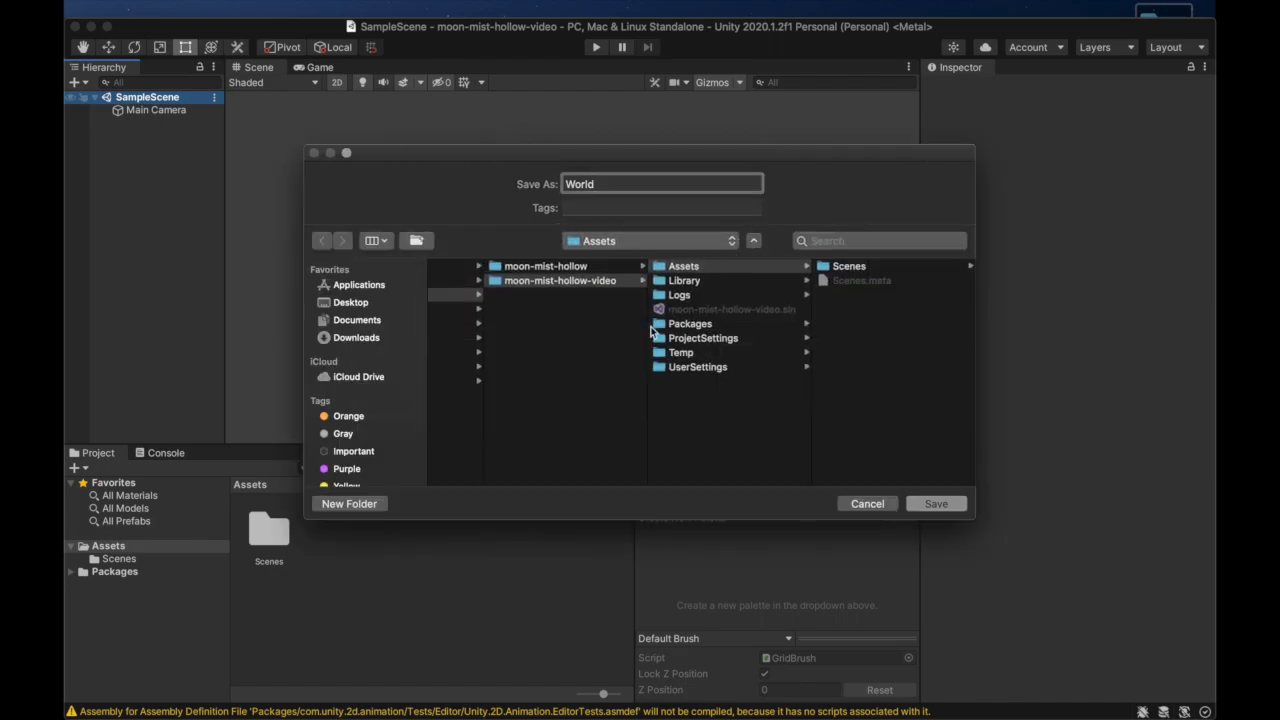
click(834, 266)
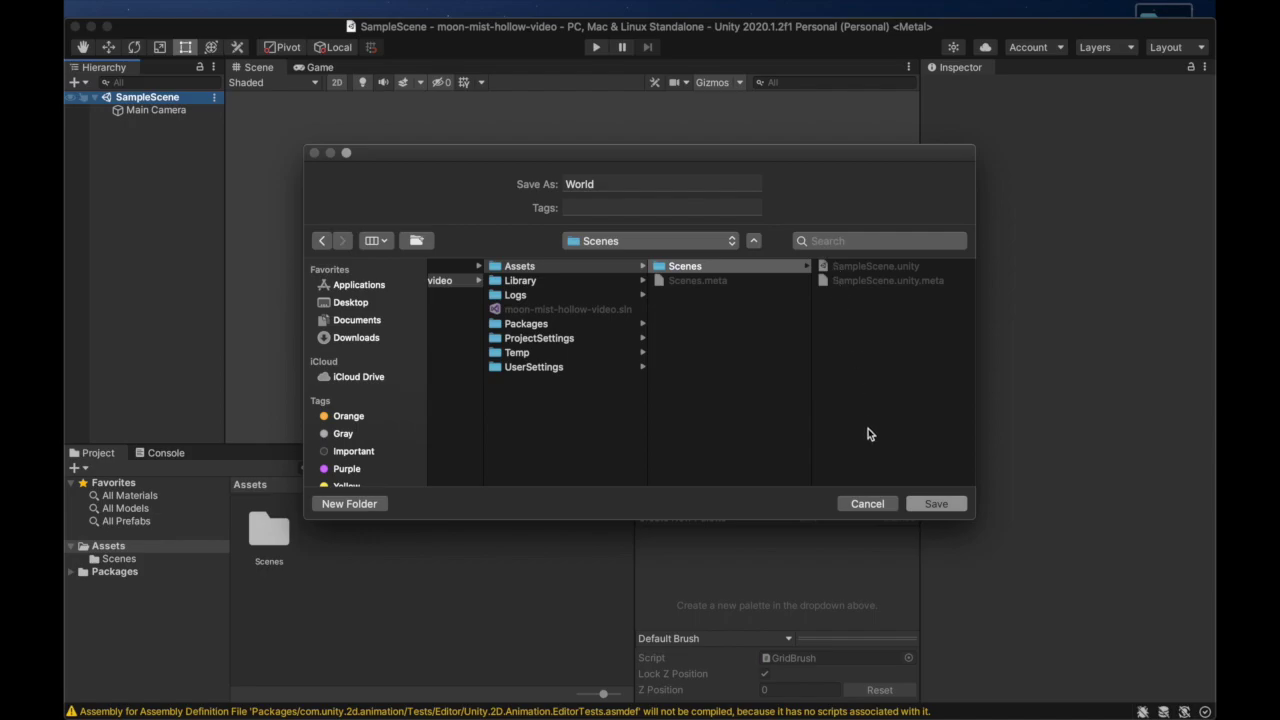
click(921, 504)
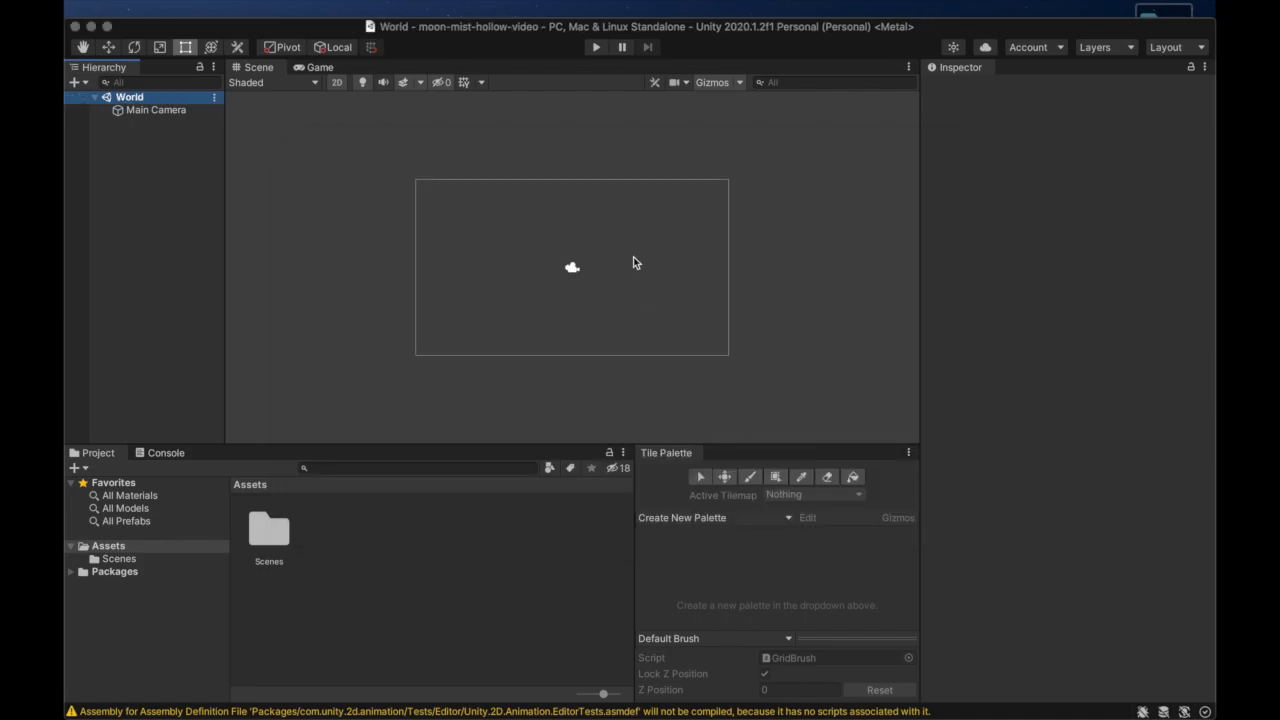
Delete the old SampleScene asset and open the World scene
double_click(282, 525)
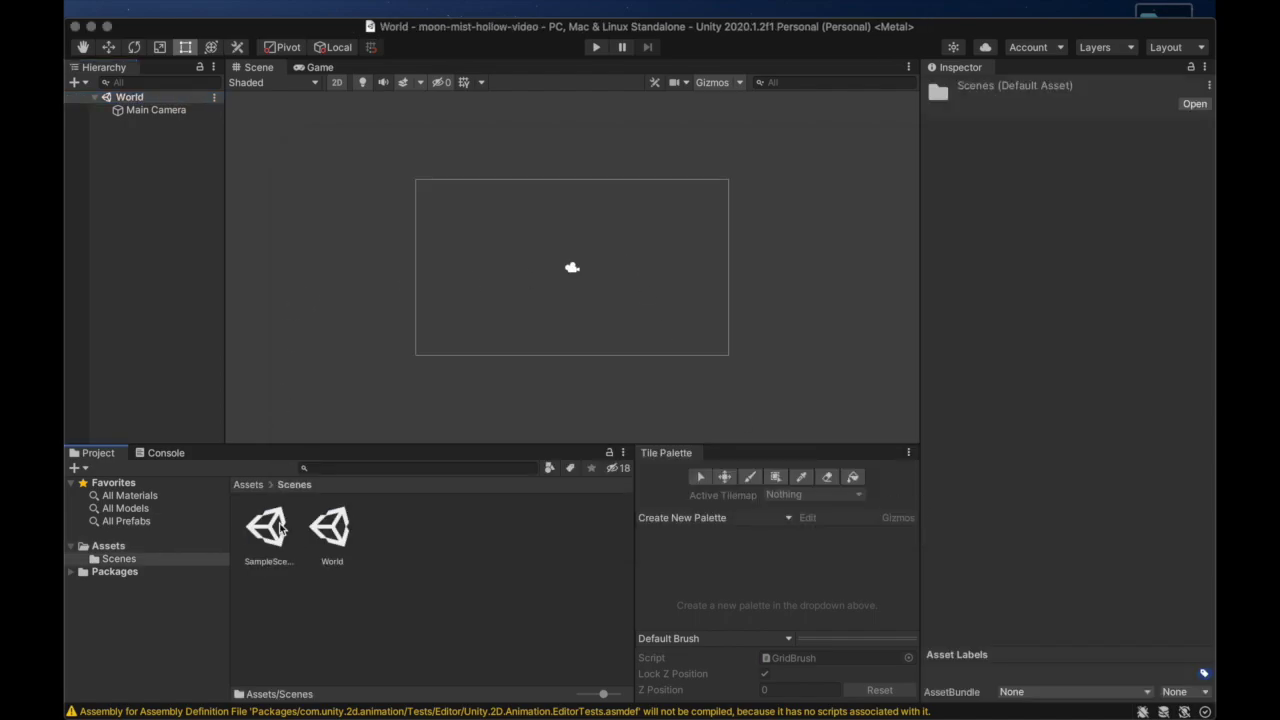
click(270, 528)
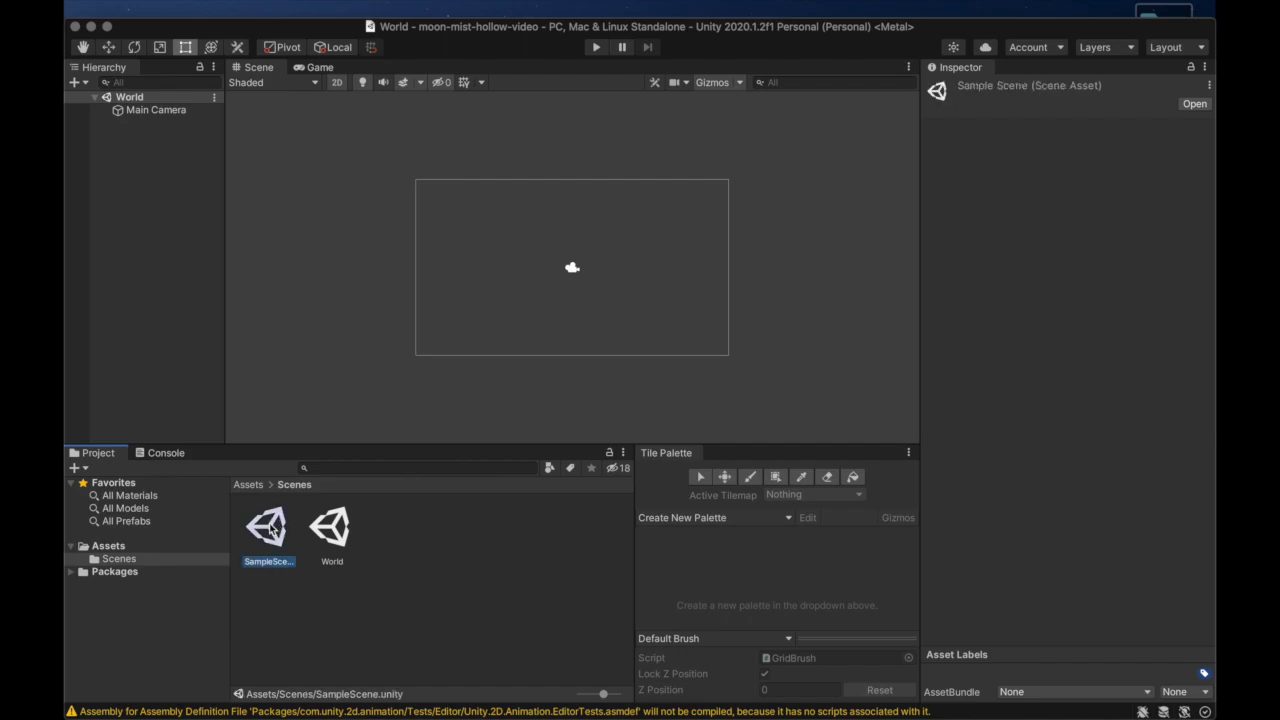
key(super+BackSpace)
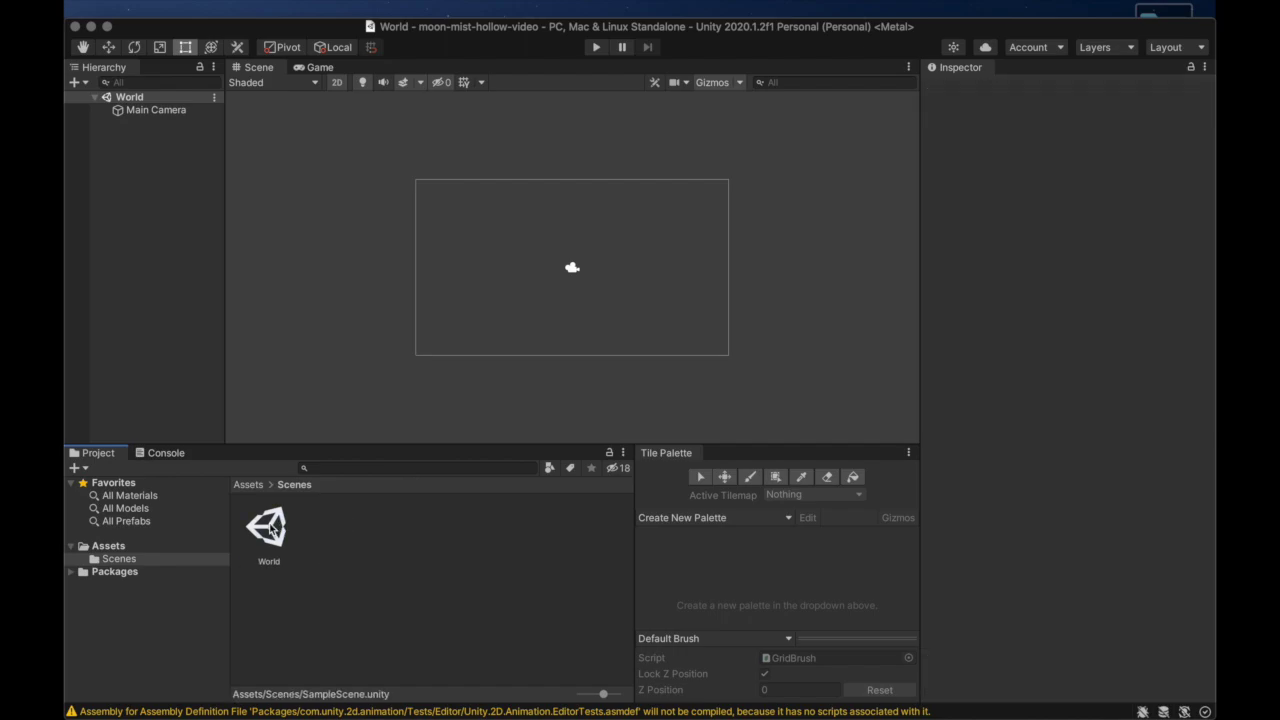
double_click(279, 523)
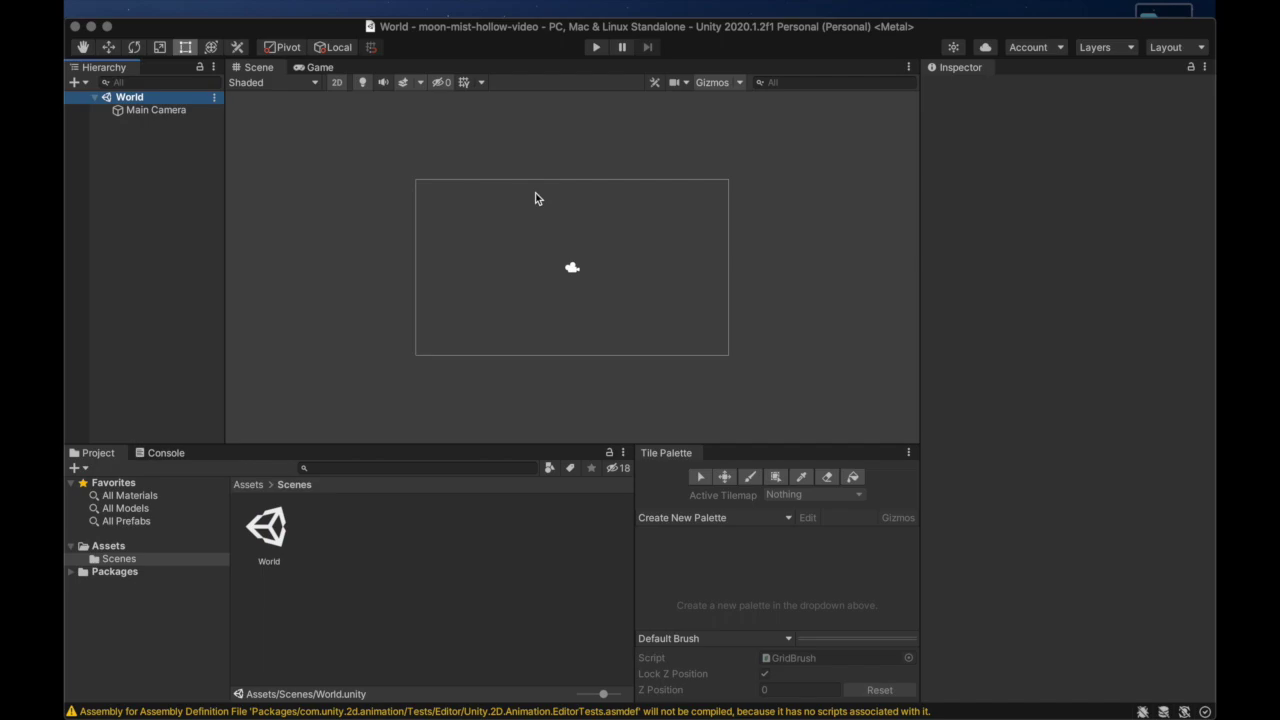
key(super+space)
Launch Finder through Spotlight and show the Desktop in a repositioned window
text(finder)
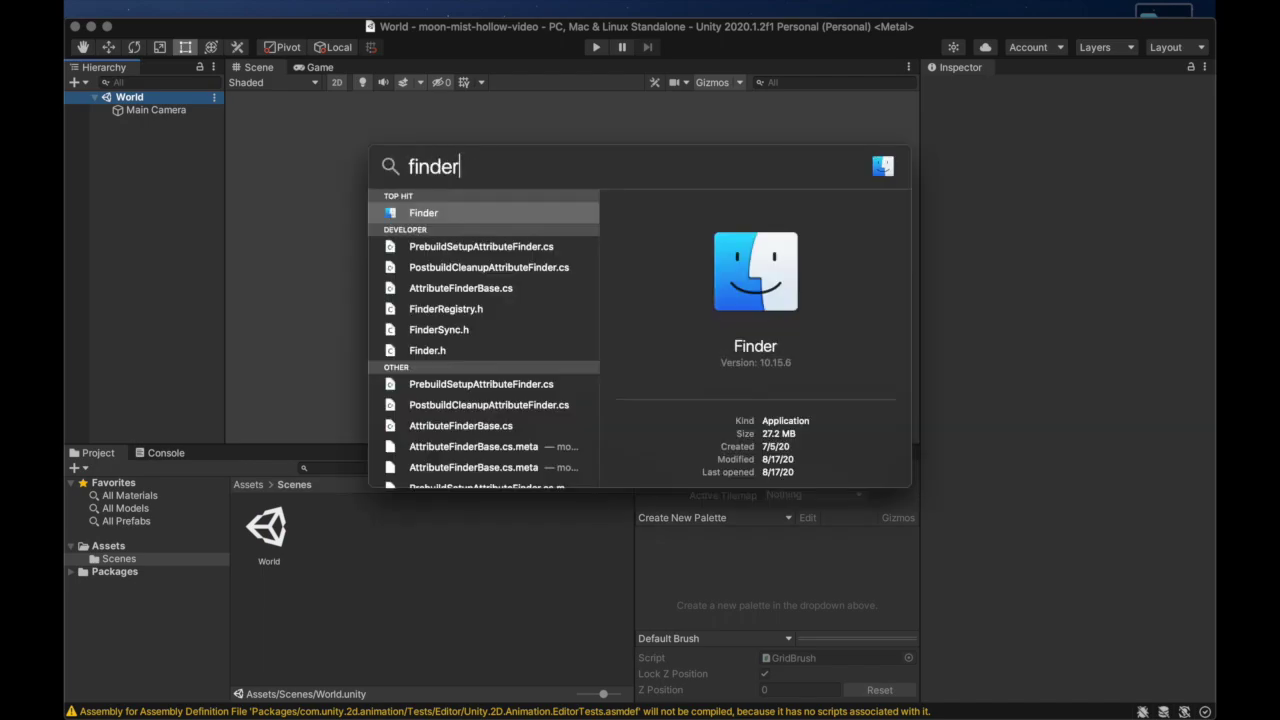
key(Return)
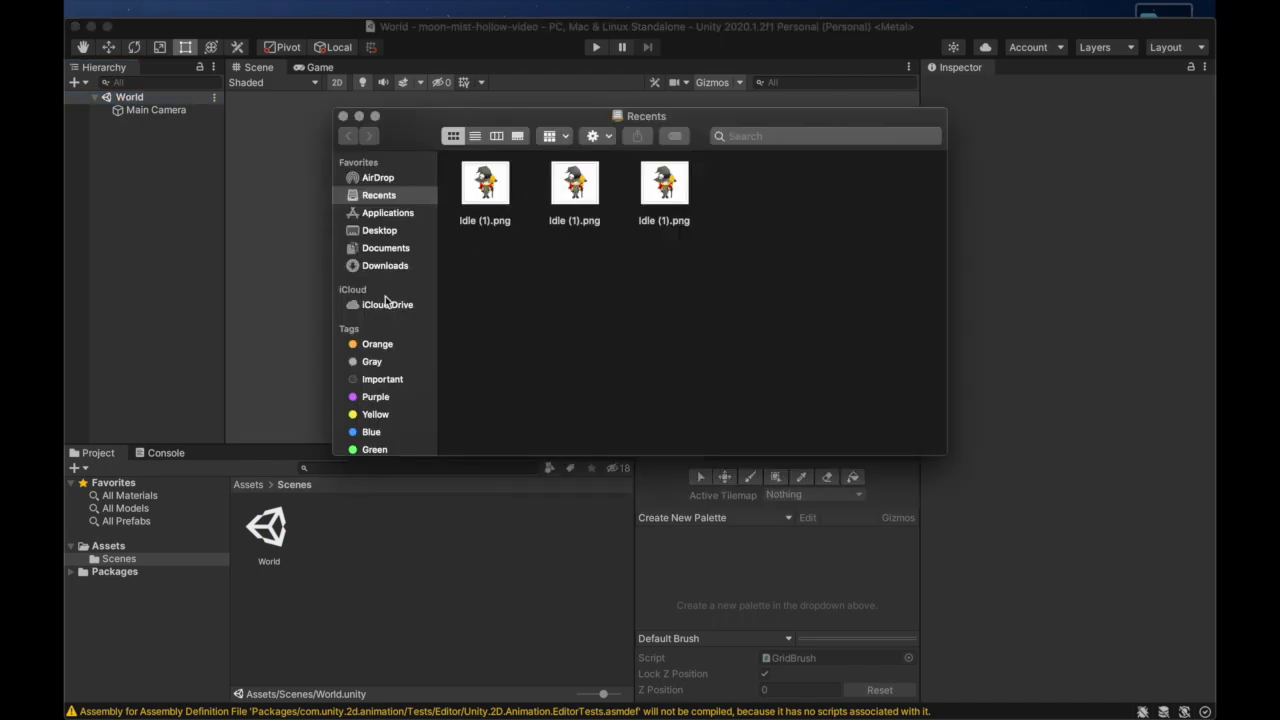
click(386, 231)
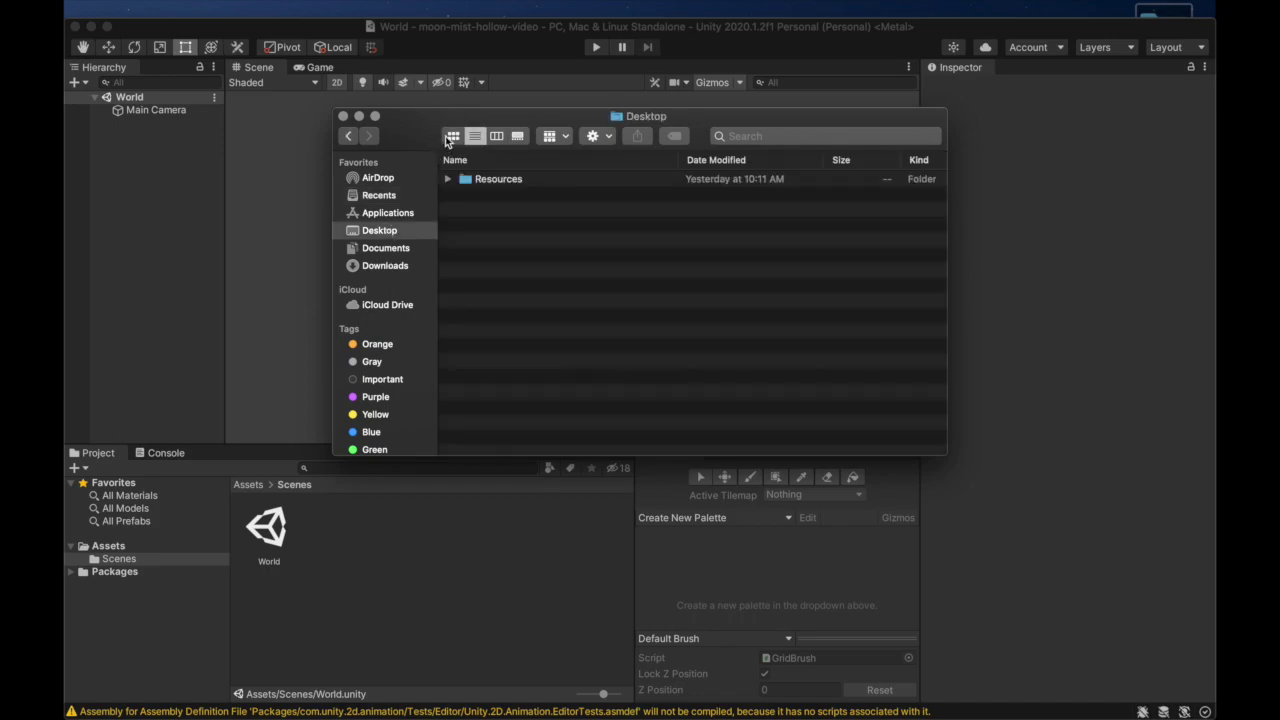
drag(460, 116, 666, 83)
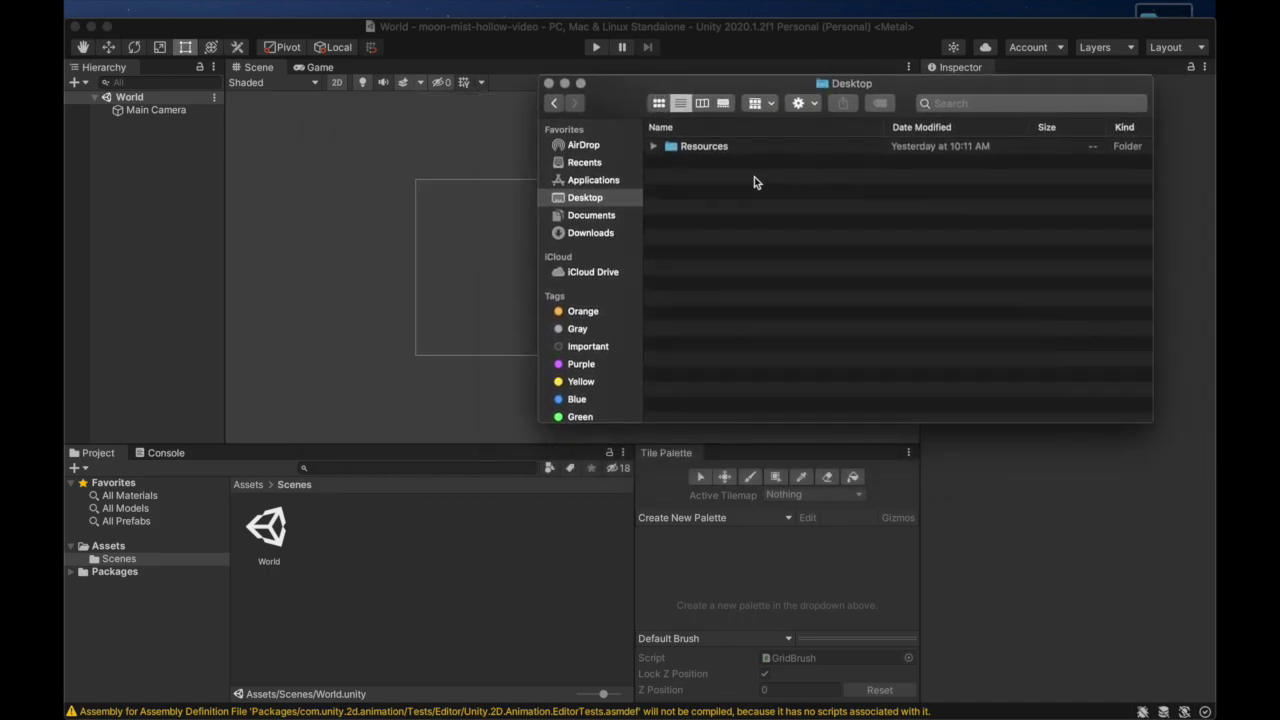
Expand and collapse Resources, Character, Down and Tiles to review their contents
click(653, 147)
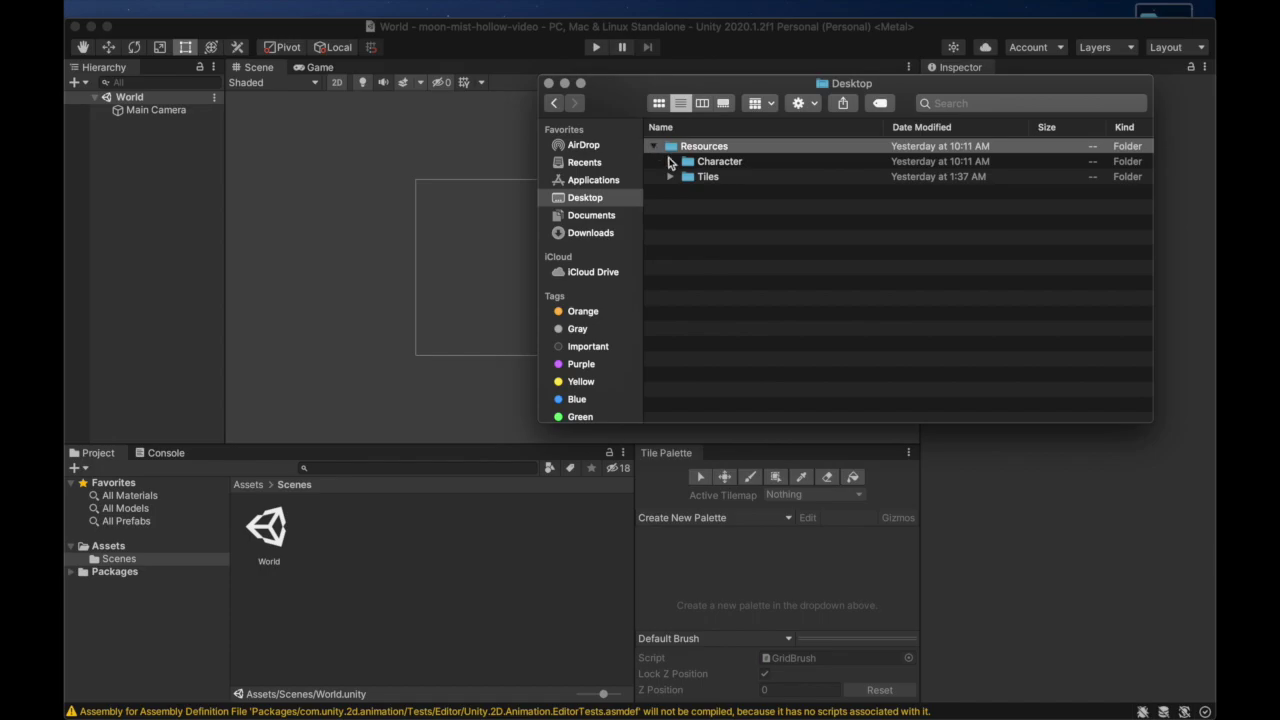
click(670, 162)
click(670, 237)
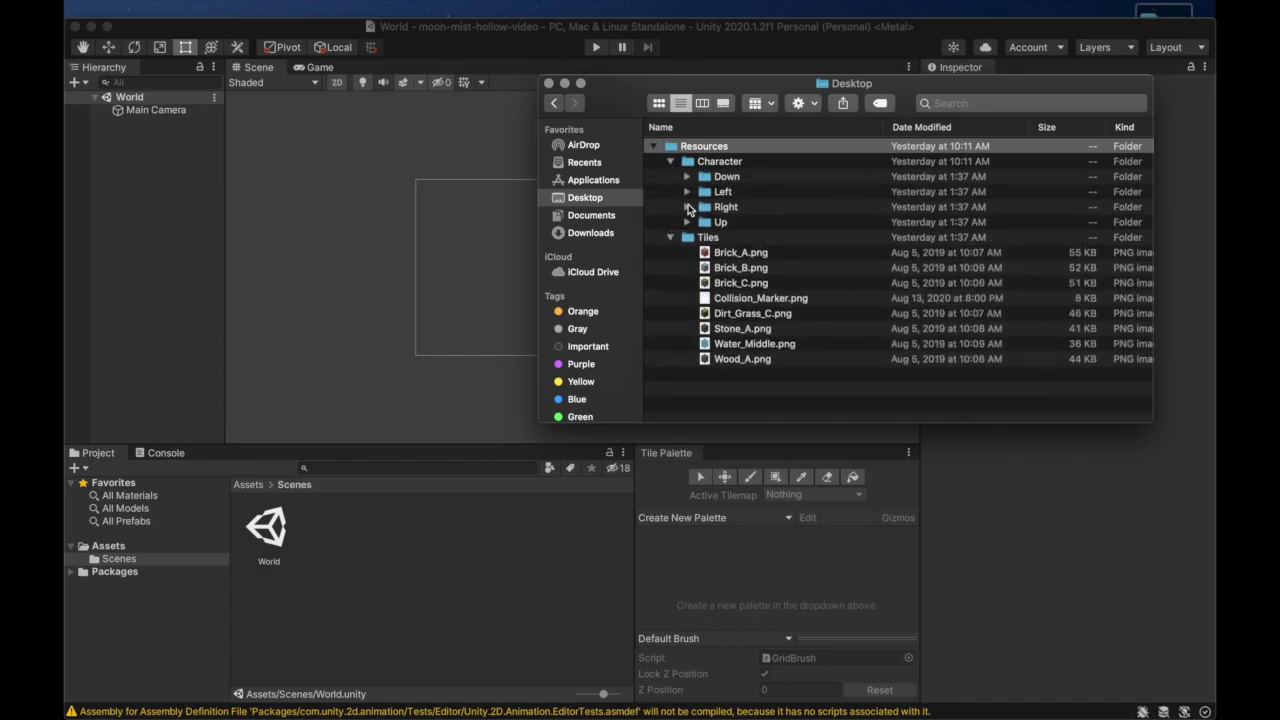
click(686, 177)
click(686, 177)
click(670, 237)
click(670, 162)
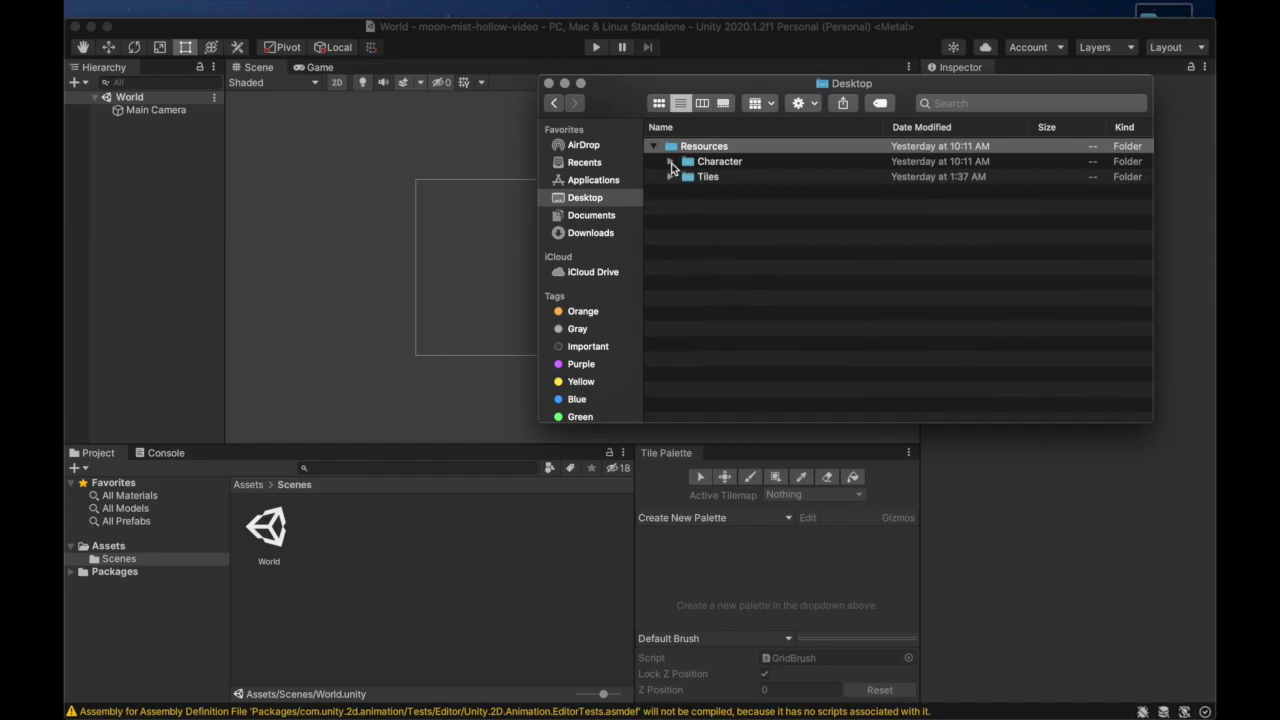
click(688, 214)
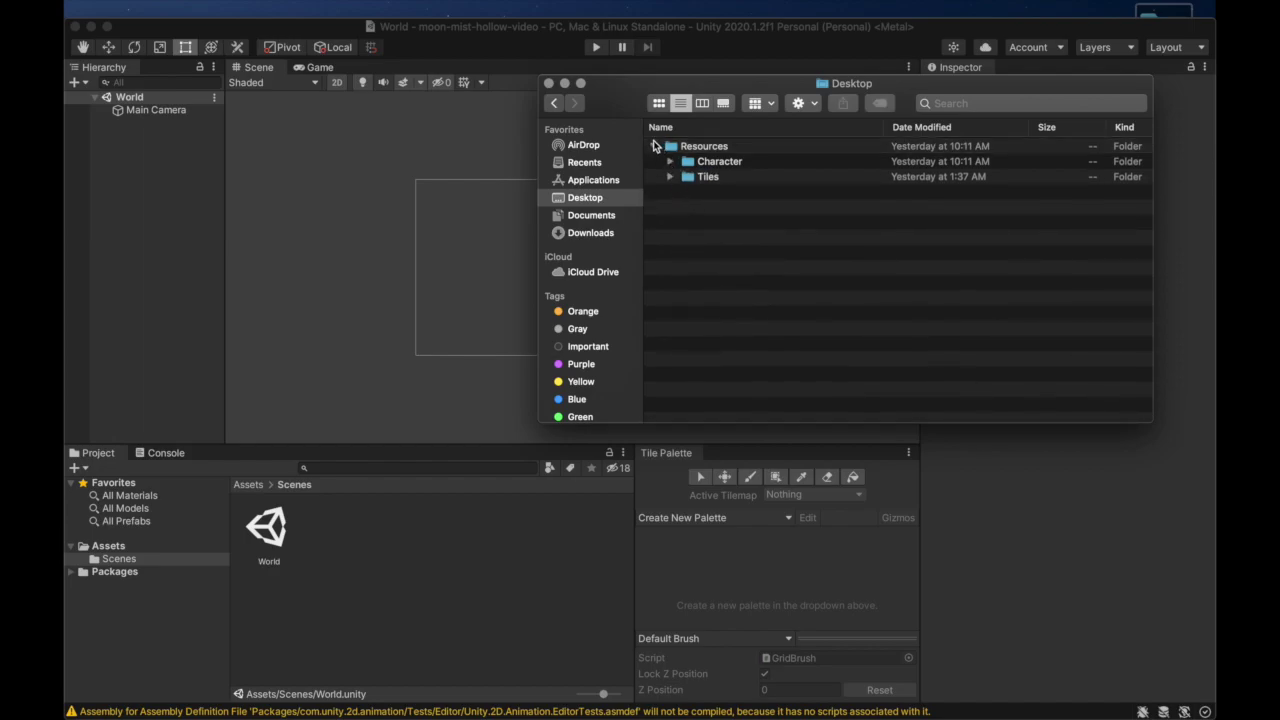
click(655, 146)
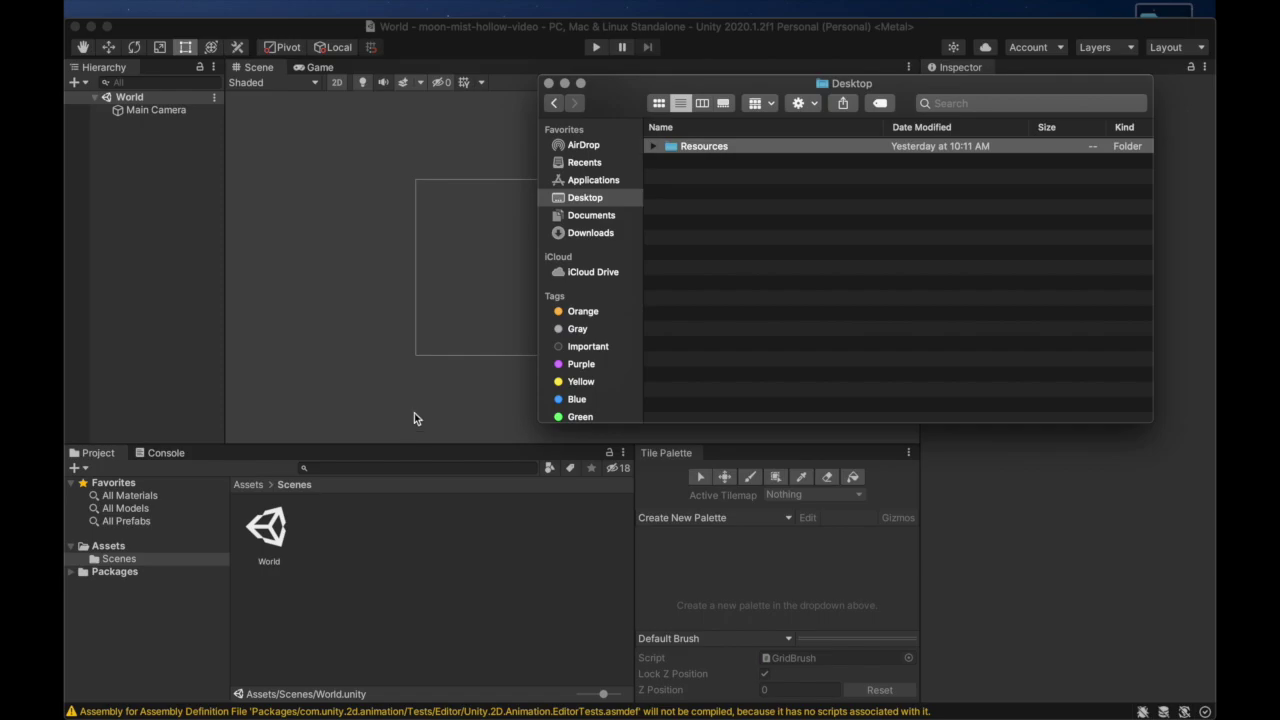
Open a second Finder tab at Dev/moon-mist-hollow-video/Assets
right_click(588, 199)
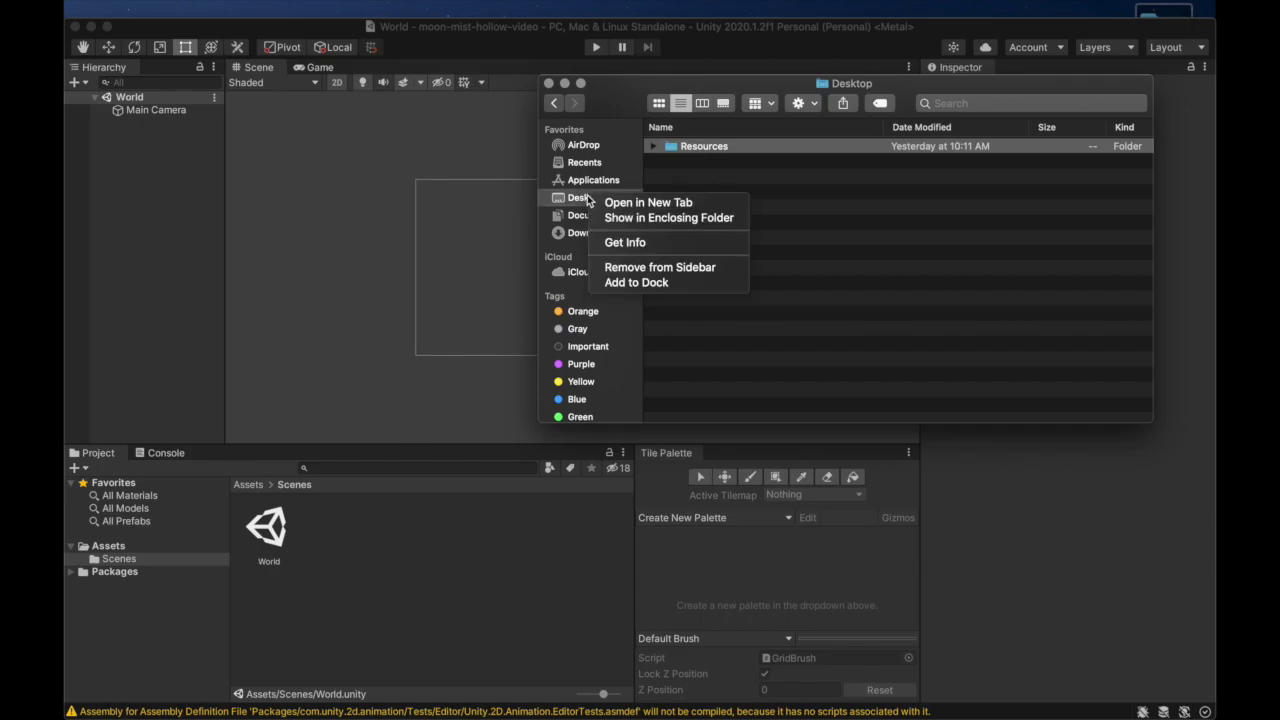
click(616, 202)
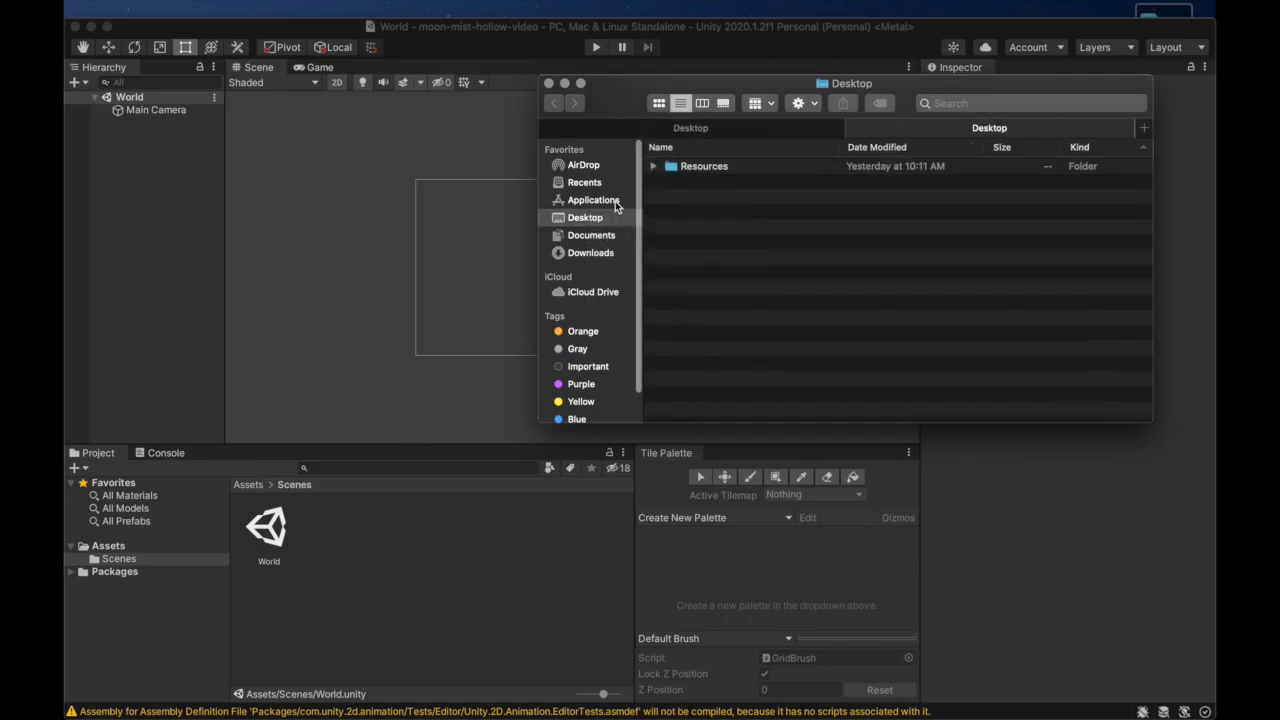
click(737, 131)
key(ctrl+Tab)
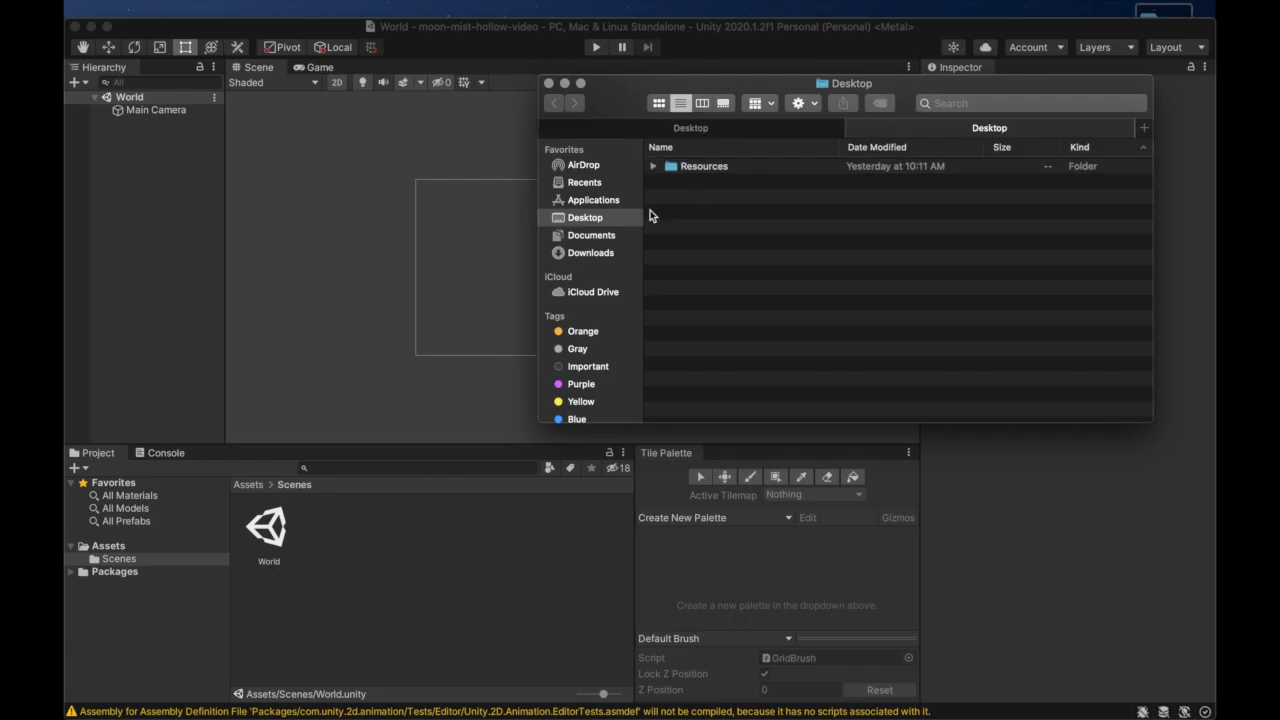
key(super+Up)
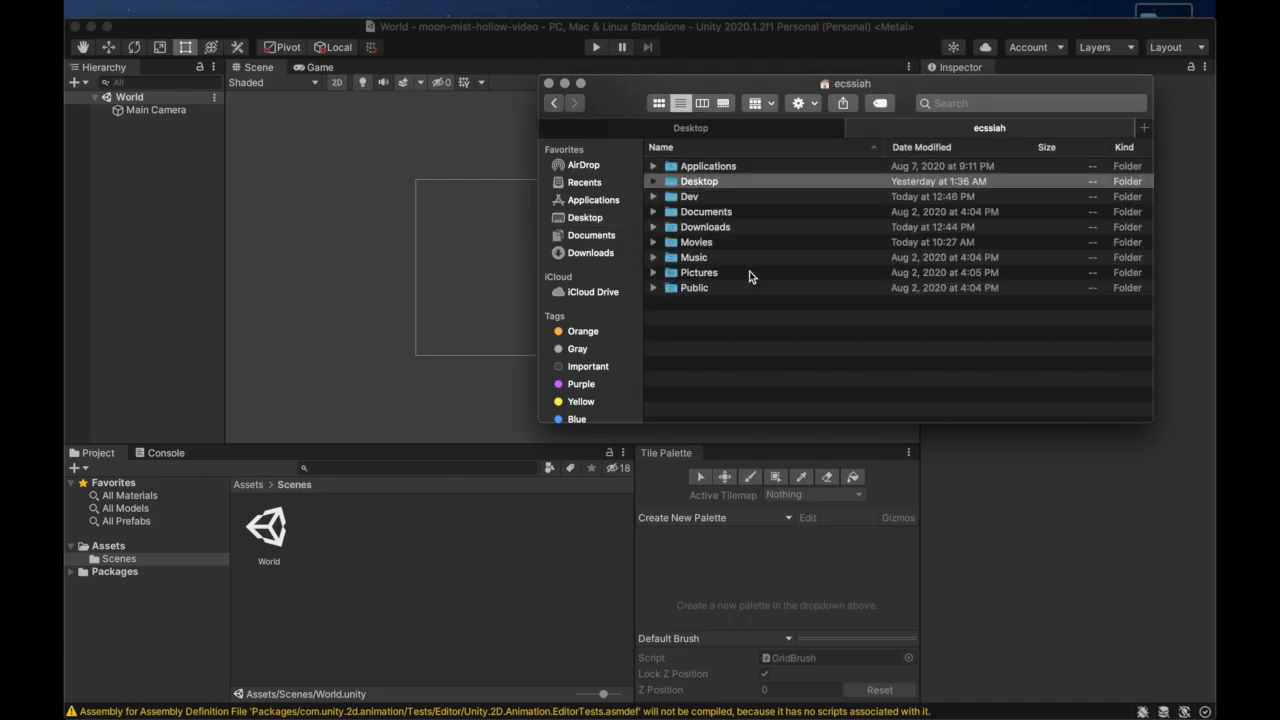
double_click(702, 196)
double_click(725, 183)
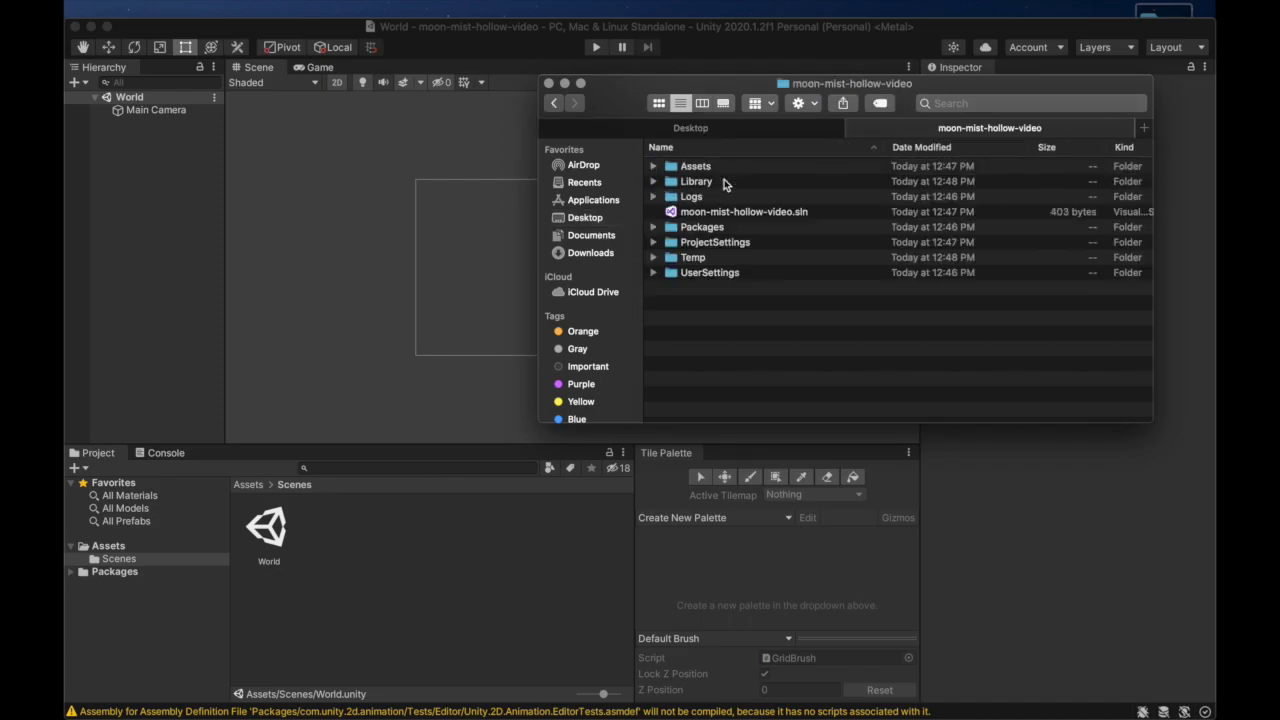
double_click(705, 167)
Copy the Desktop's Resources folder into the project's Assets folder and return to Unity
click(690, 127)
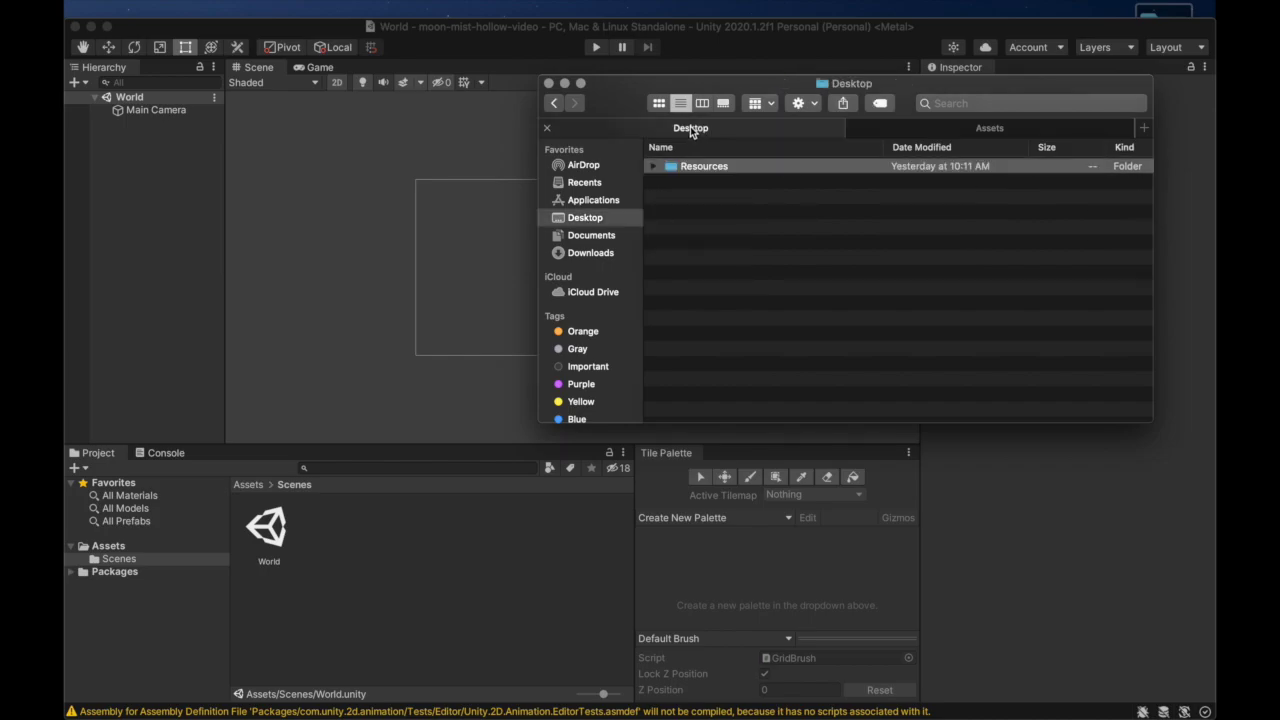
click(679, 169)
click(962, 130)
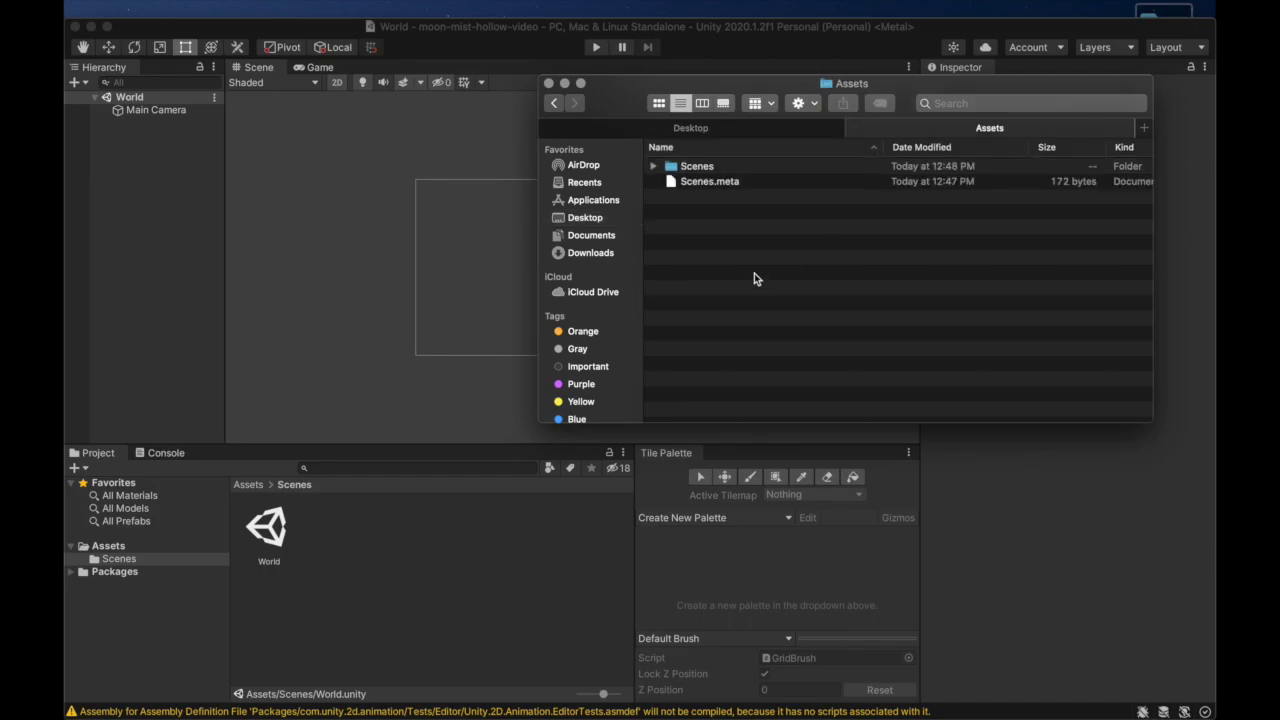
key(super+v)
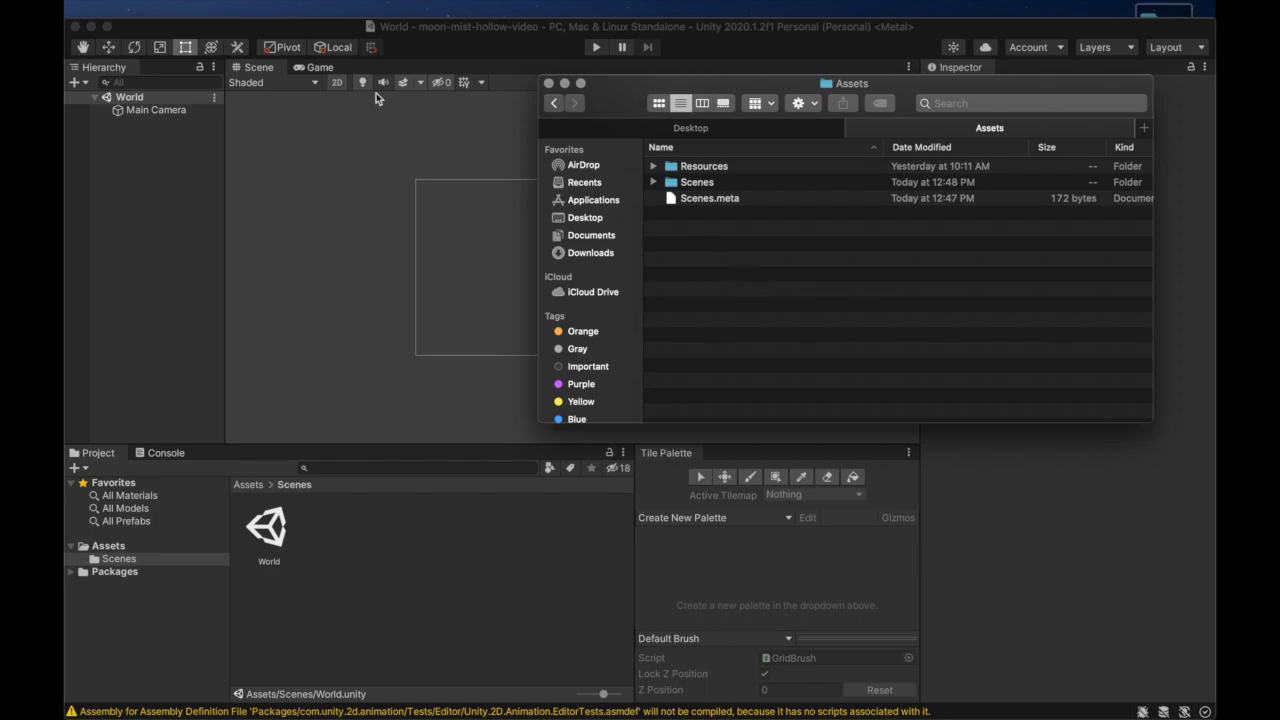
click(338, 40)
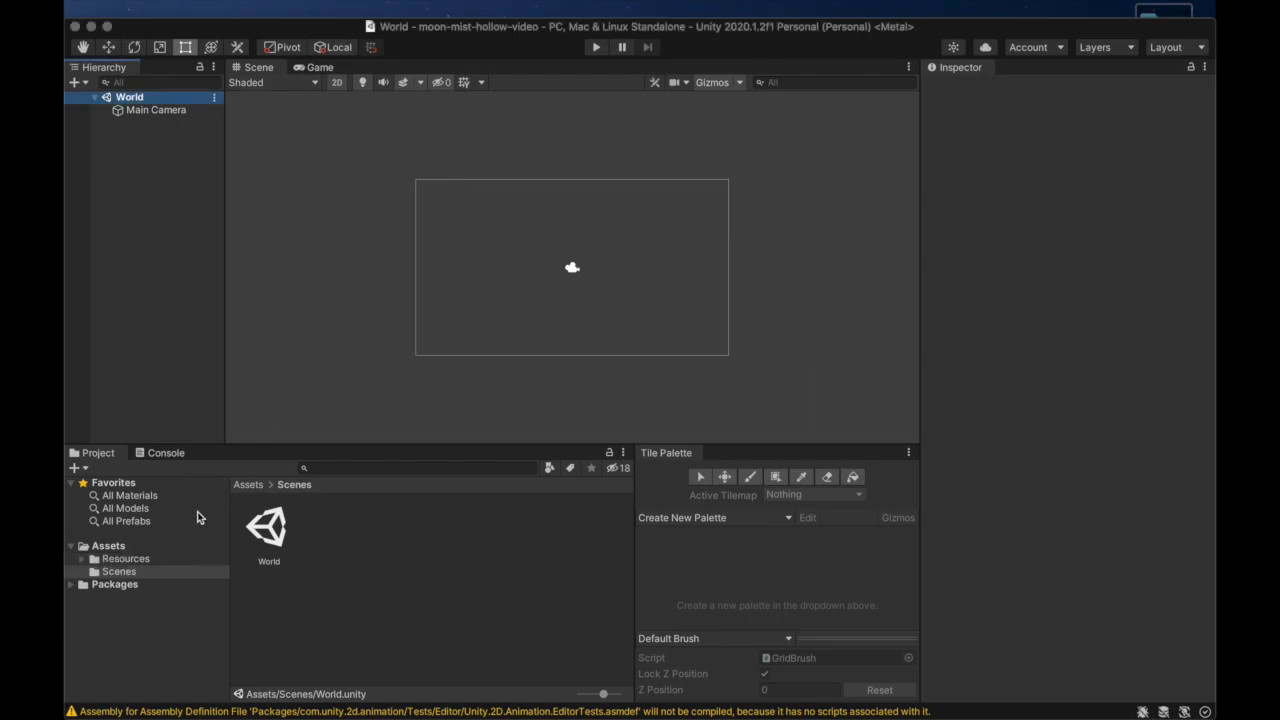
Expand Resources > Character in the Project tree and open the Down folder of Idle/Walk sprites
click(135, 560)
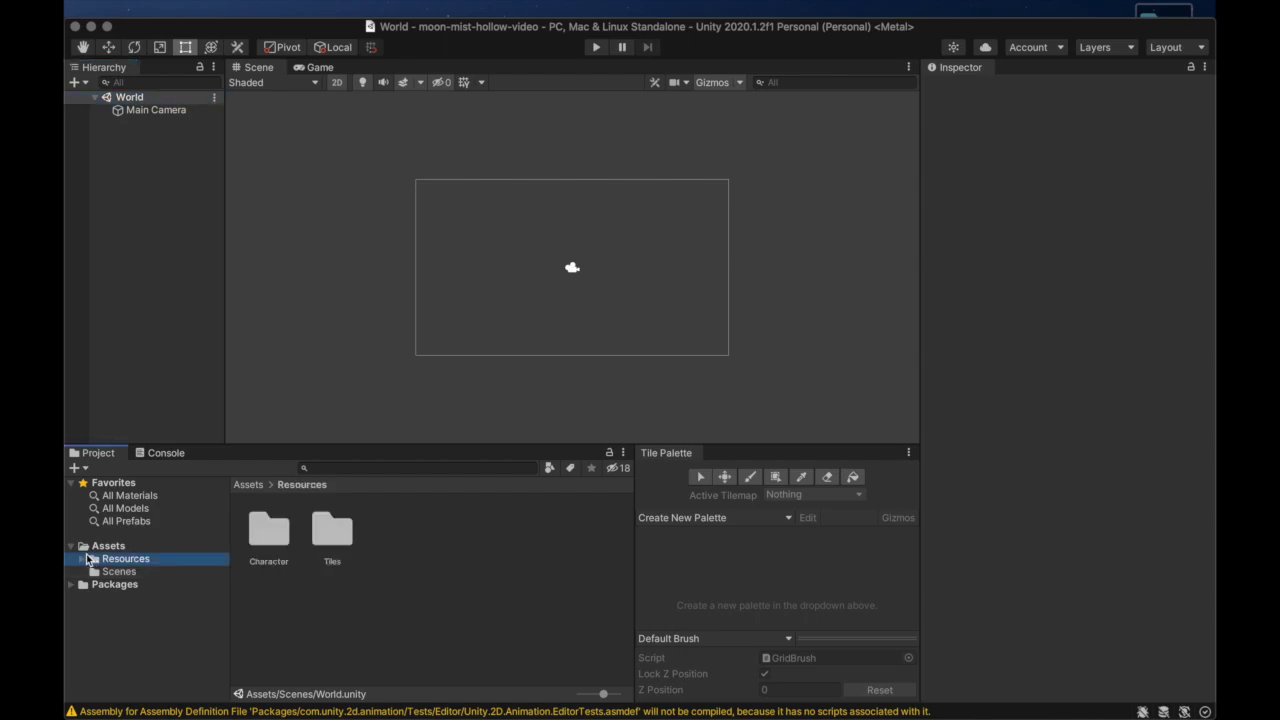
click(82, 559)
click(94, 572)
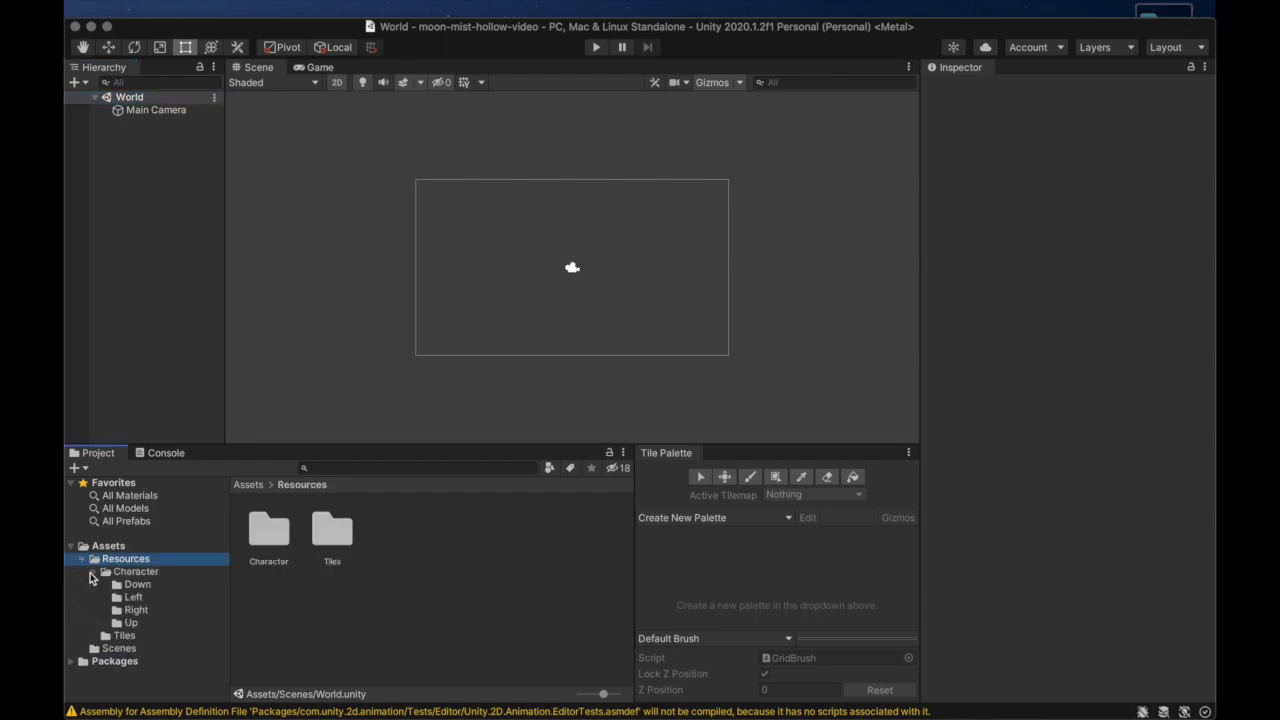
click(280, 545)
double_click(280, 545)
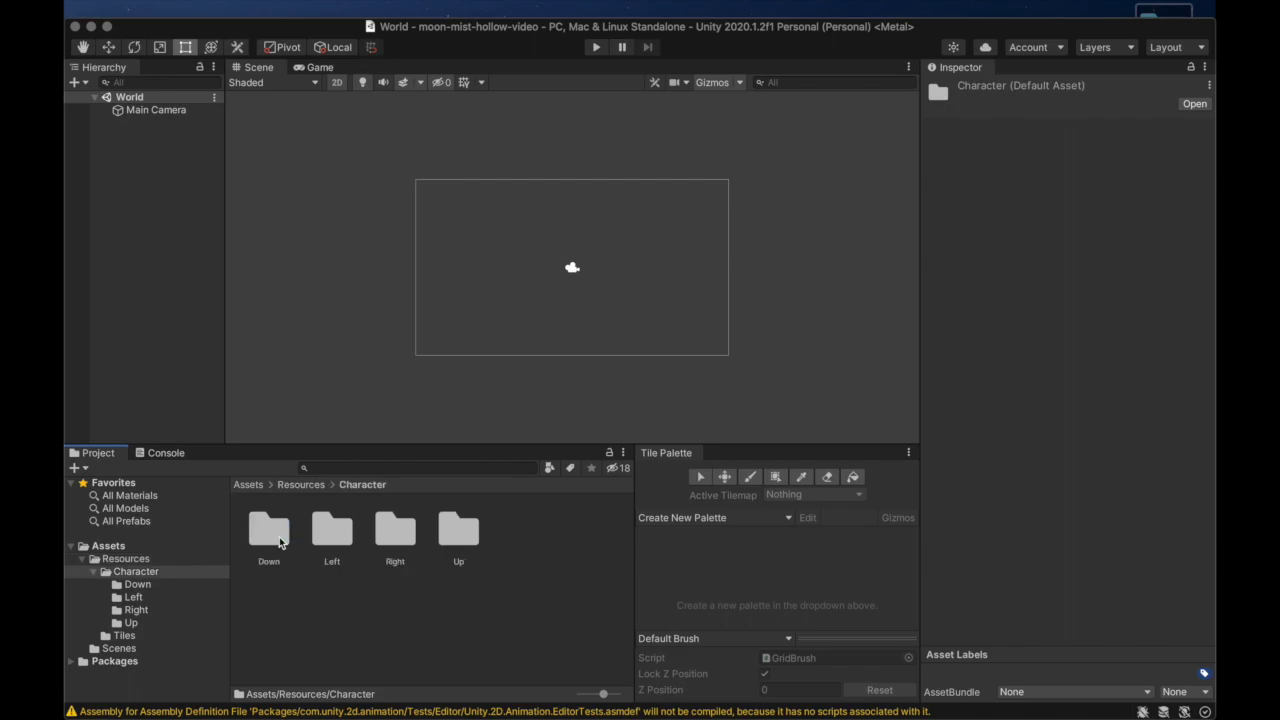
double_click(280, 543)
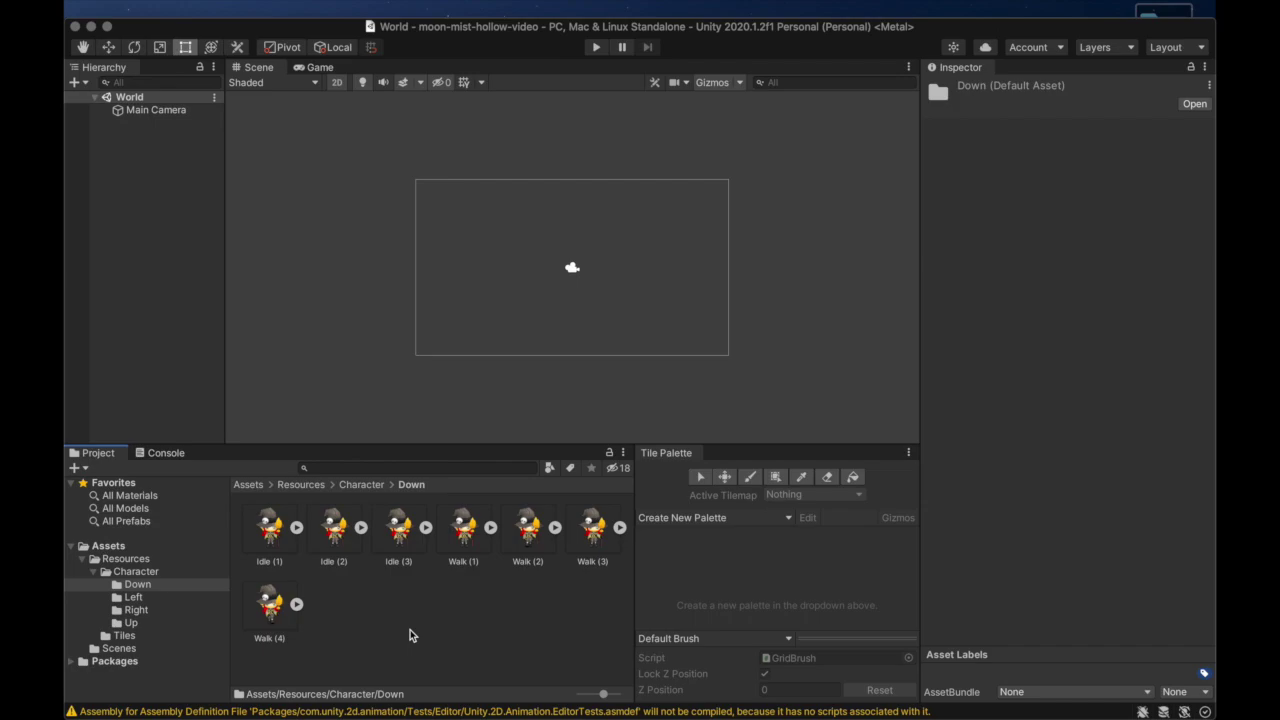
click(281, 48)
Select Idle (1) through Walk (4), set their Pivot to Custom, and apply
click(140, 585)
click(272, 540)
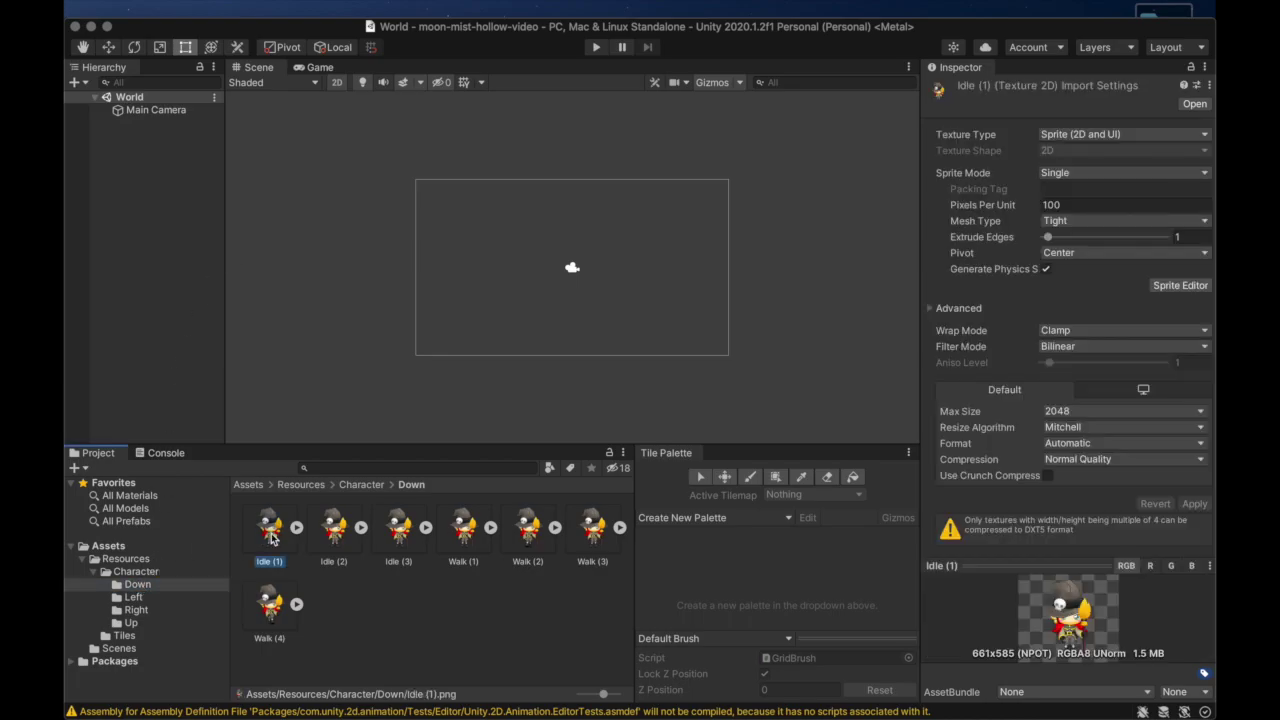
shift+click(272, 622)
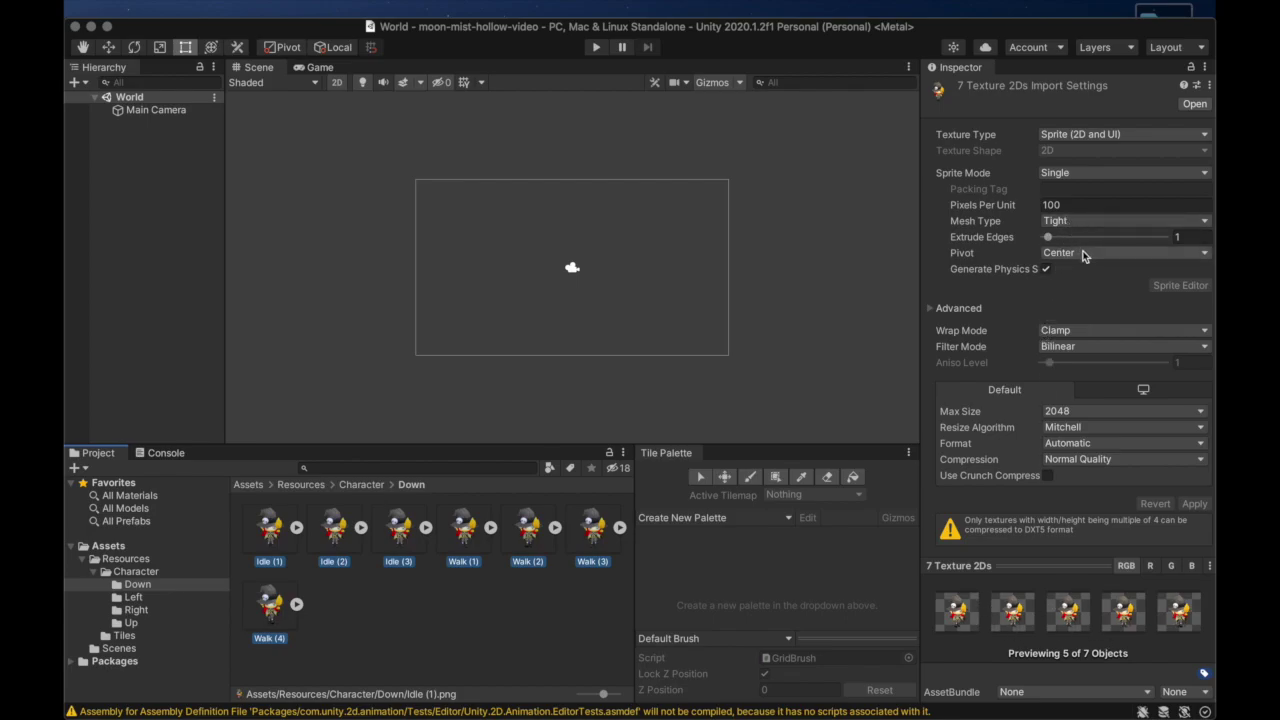
click(1082, 253)
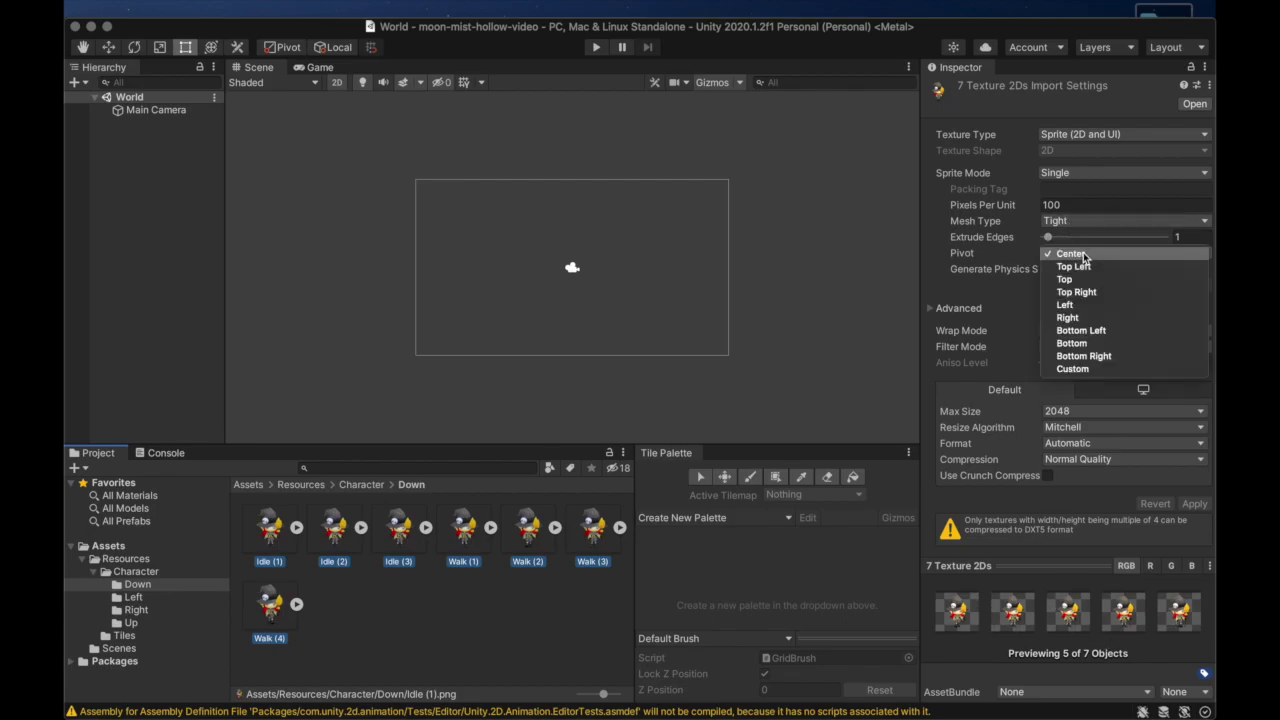
click(1081, 369)
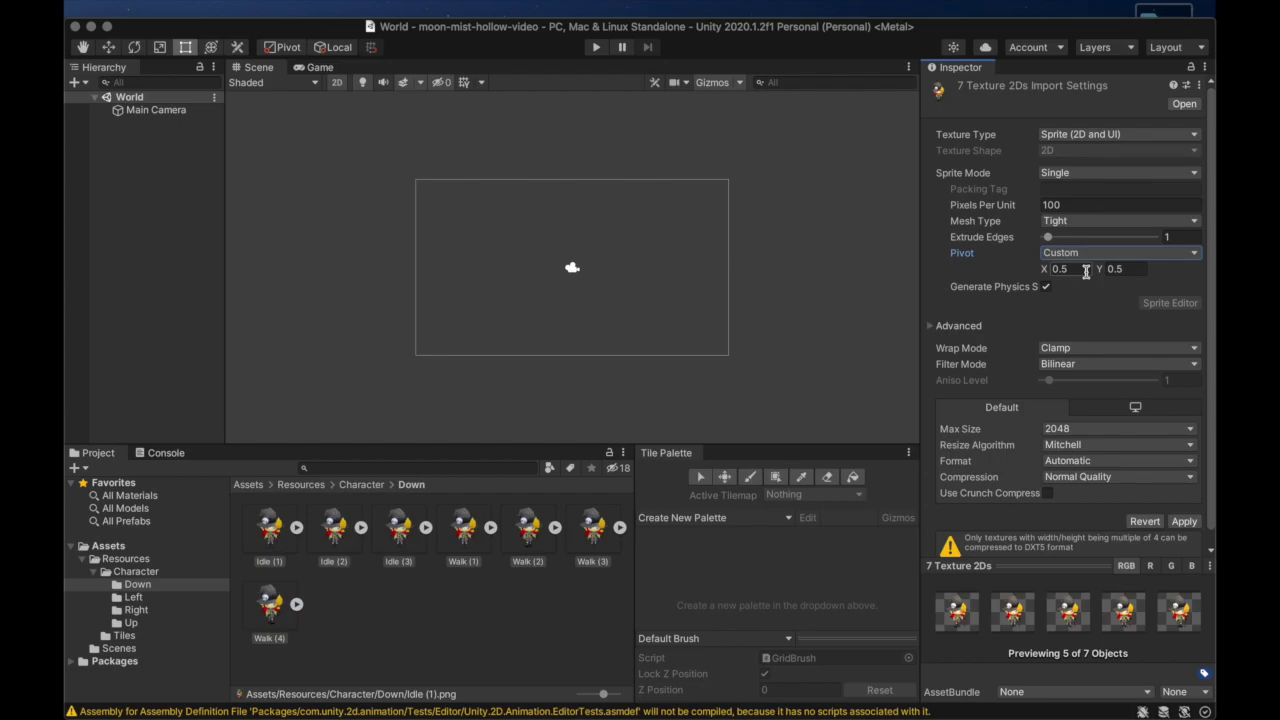
click(346, 603)
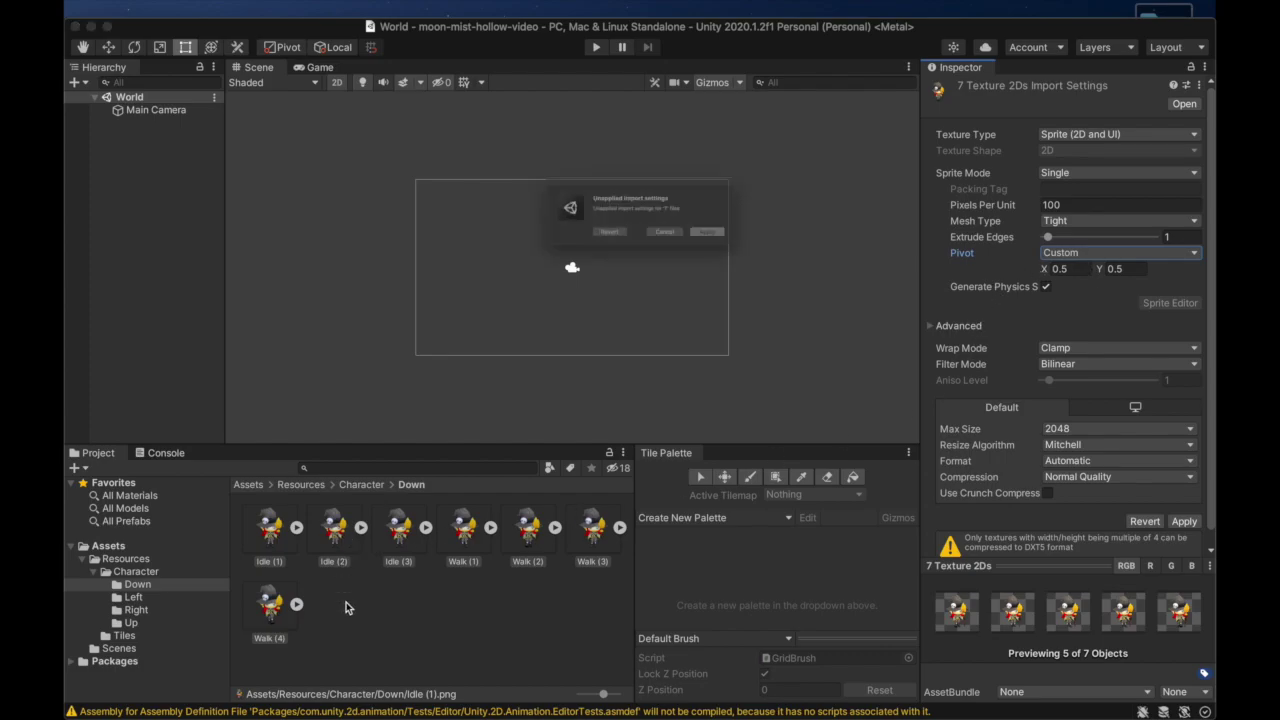
click(759, 249)
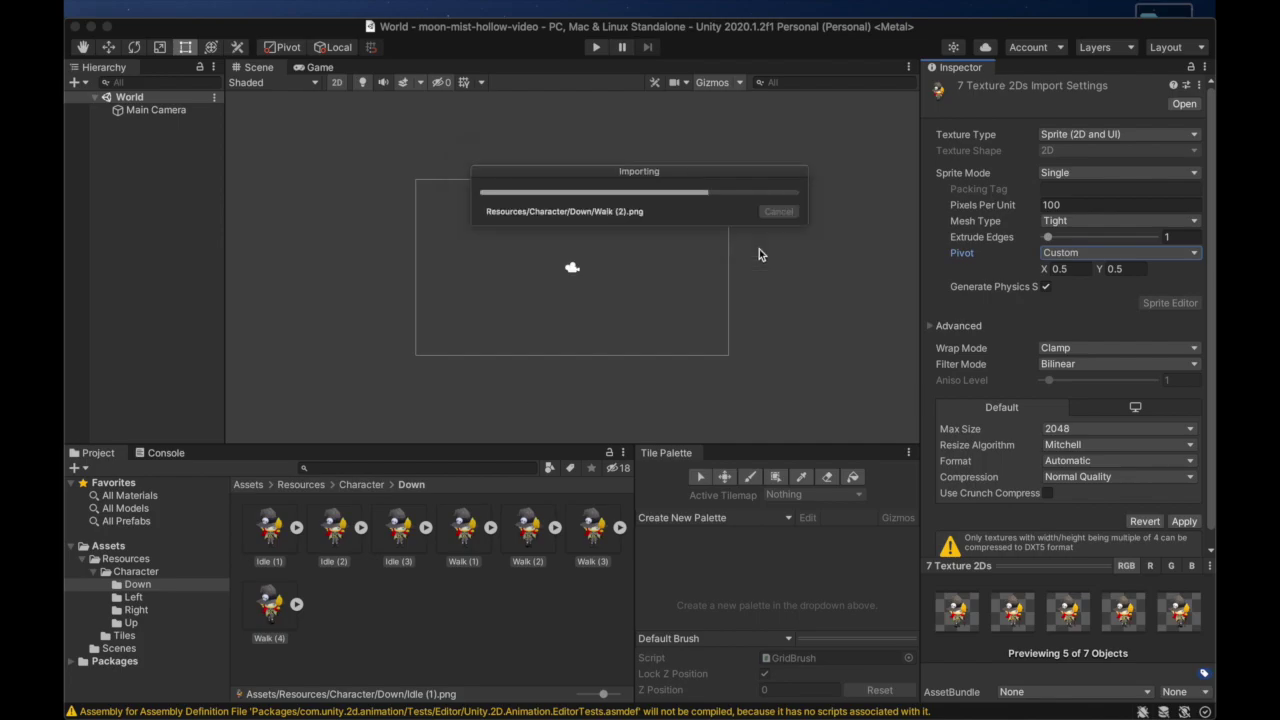
click(257, 549)
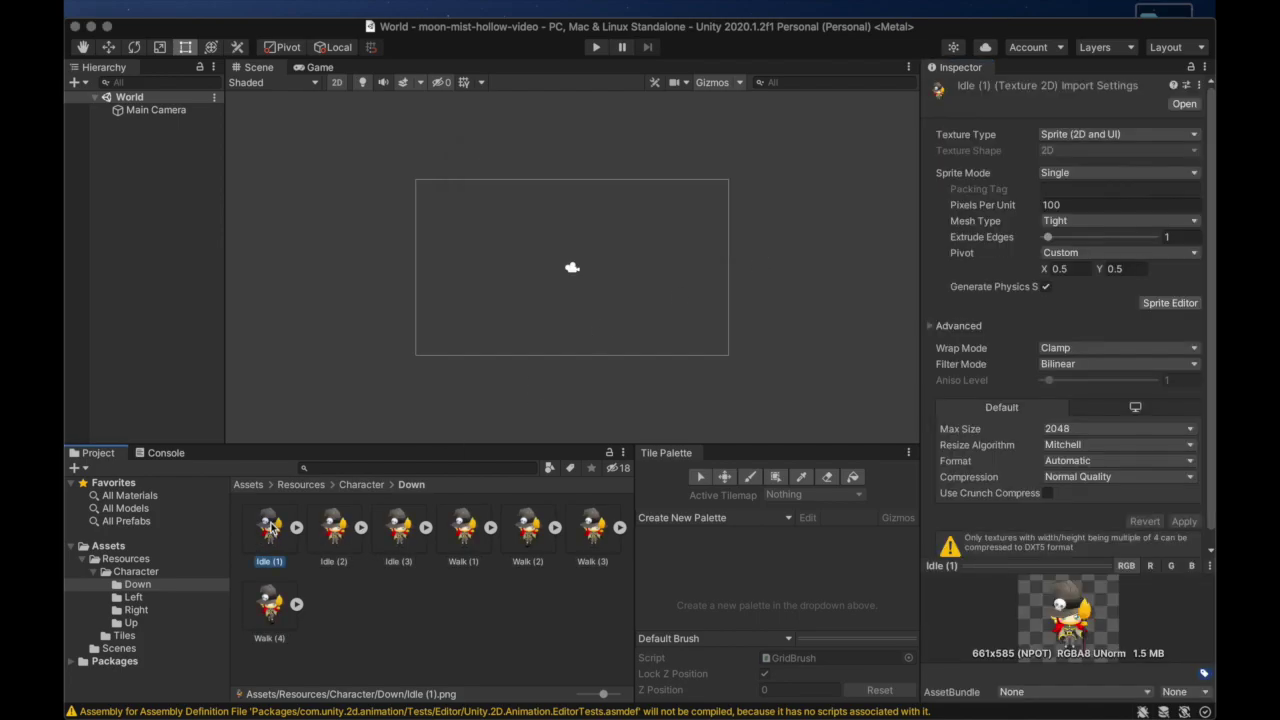
Drop the Idle (1) sprite into the World scene view and zoom in on it
drag(271, 527, 632, 272)
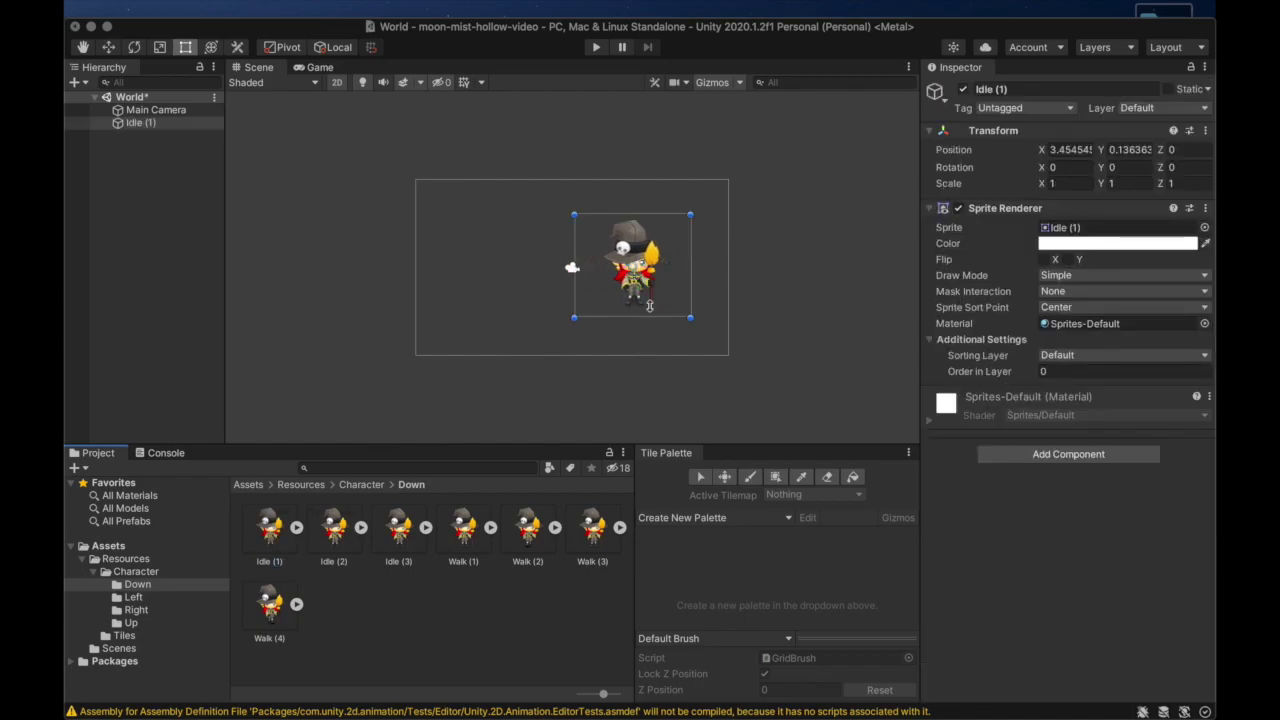
scroll(655, 280, up, 5)
scroll(655, 280, up, 1)
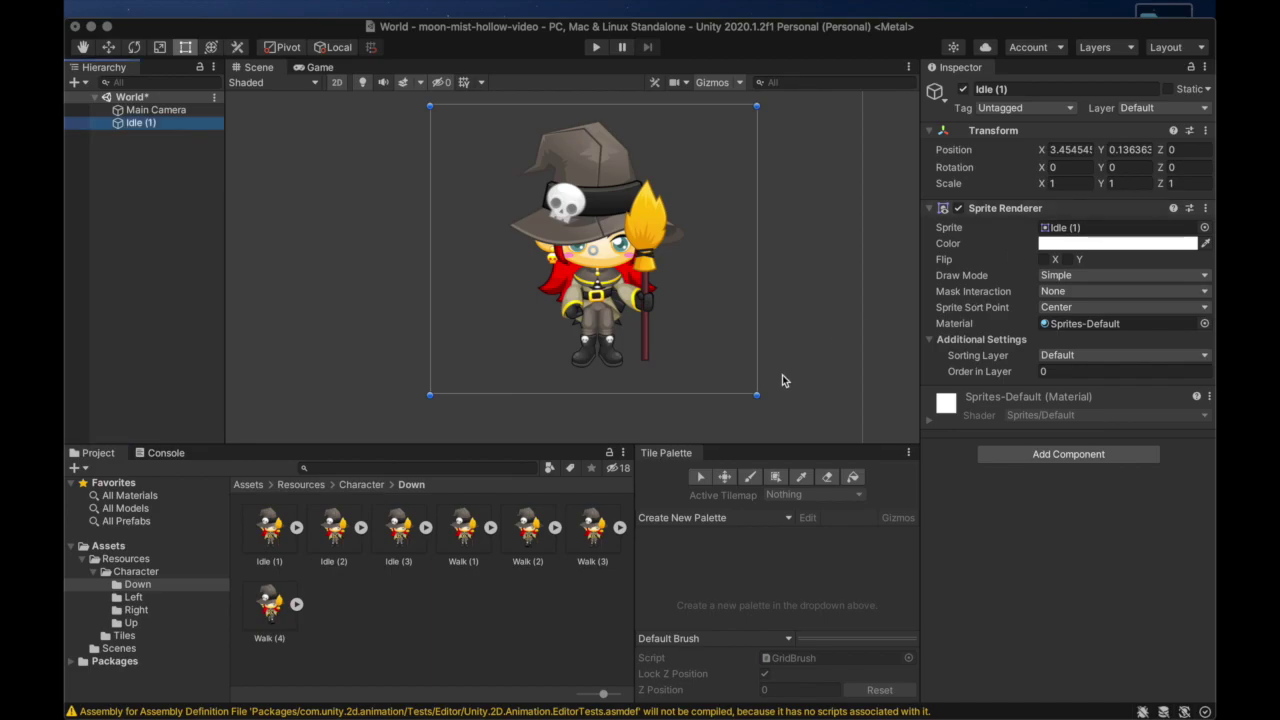
Set the Idle (1) sprite's pivot Y to 0.12 and apply
click(286, 529)
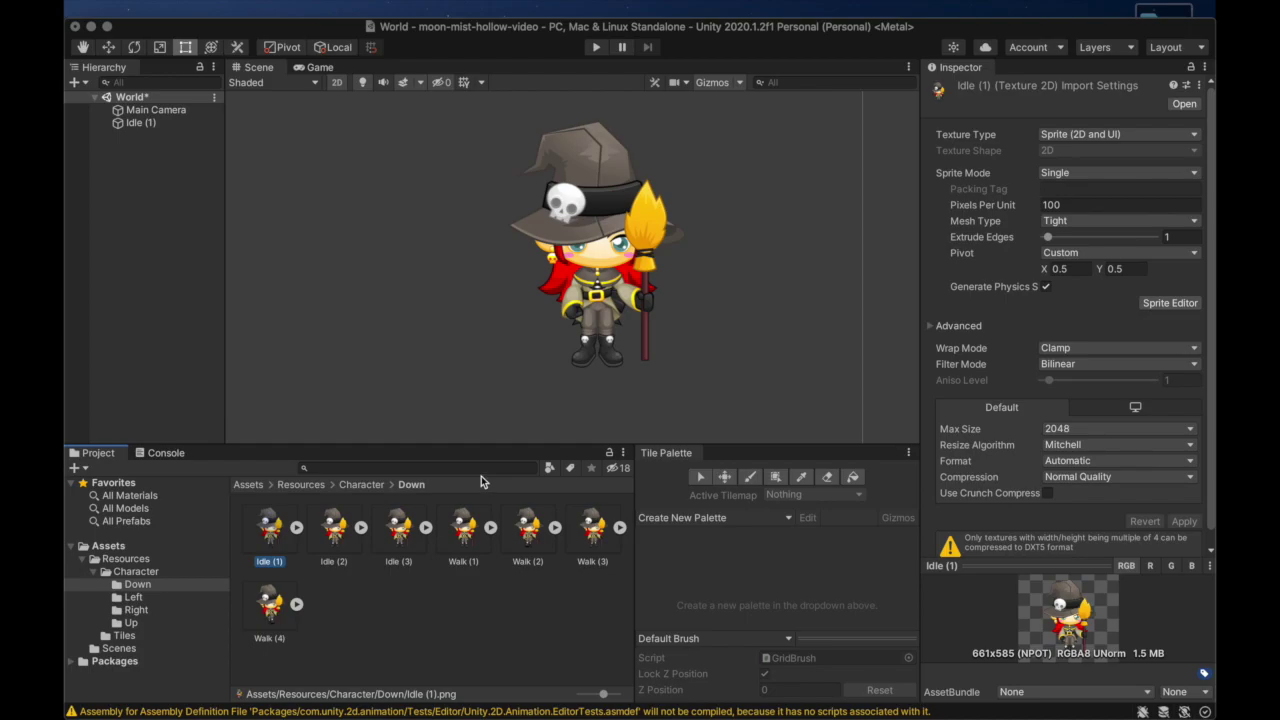
click(1124, 270)
click(1124, 270)
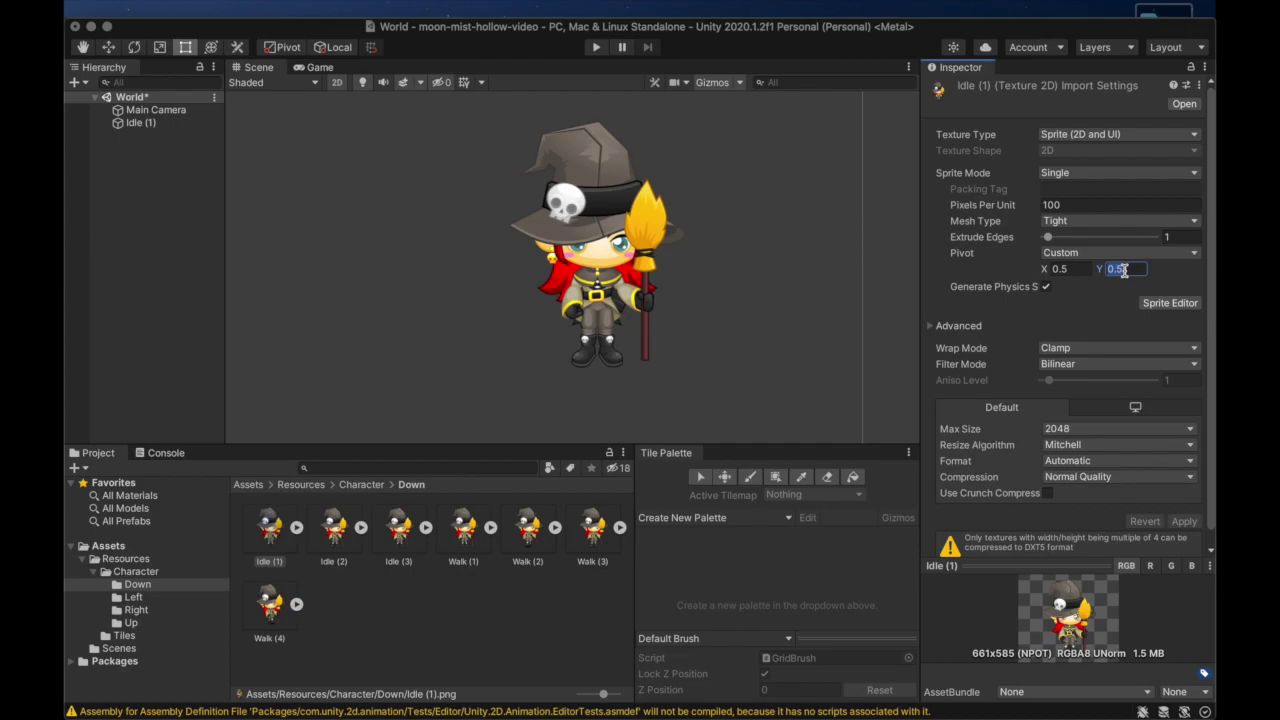
text(0.12)
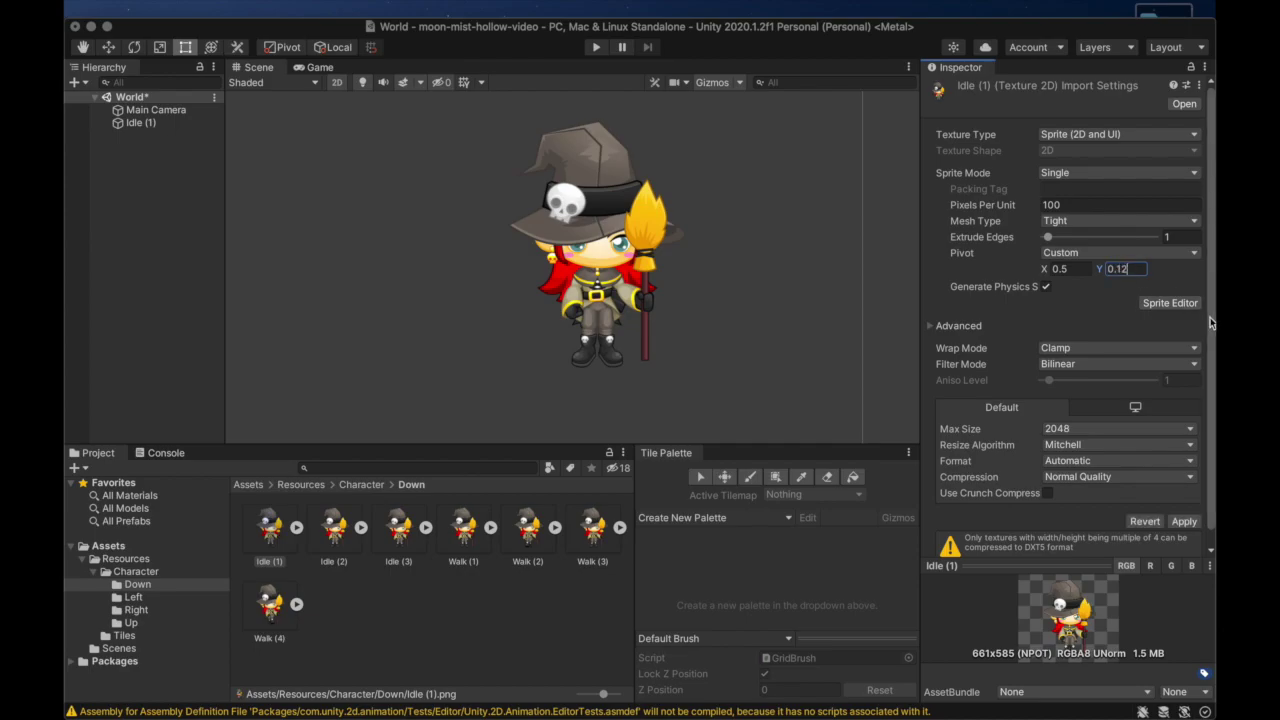
click(1184, 522)
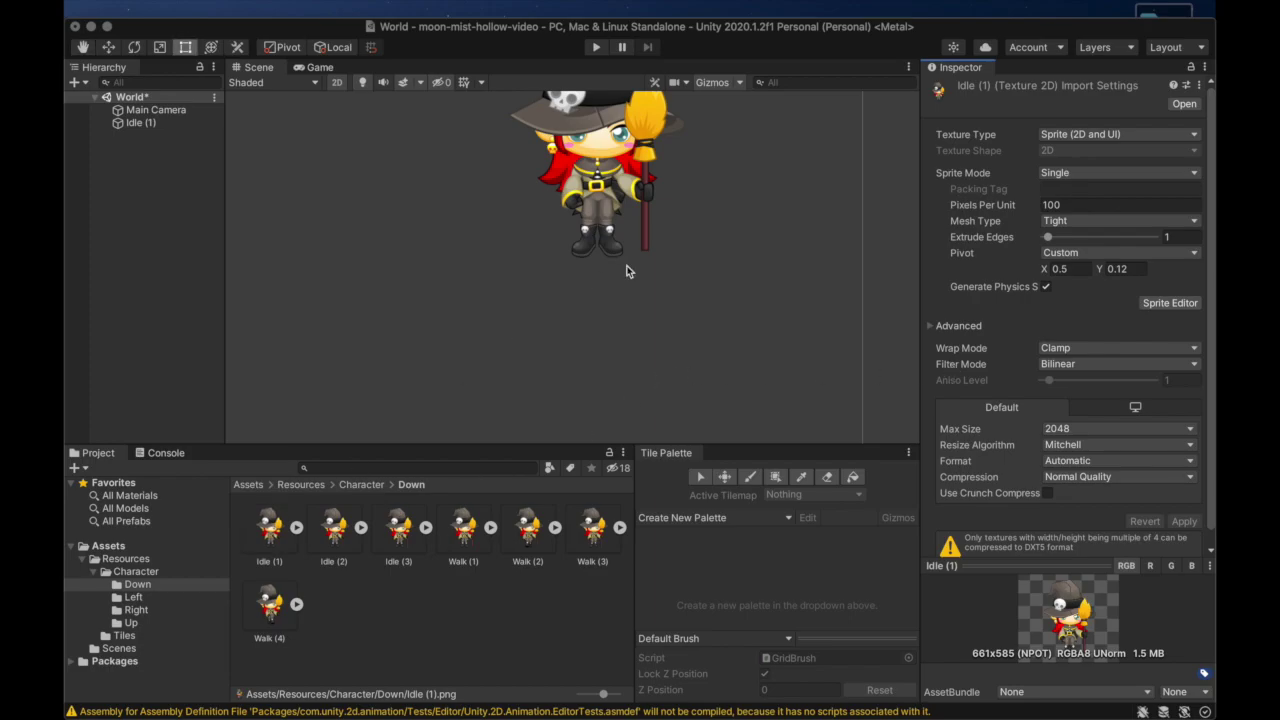
Recentre the scene view on the character and begin renaming the Idle (1) object
scroll(627, 271, down, 2)
middle_drag(627, 271, 563, 382)
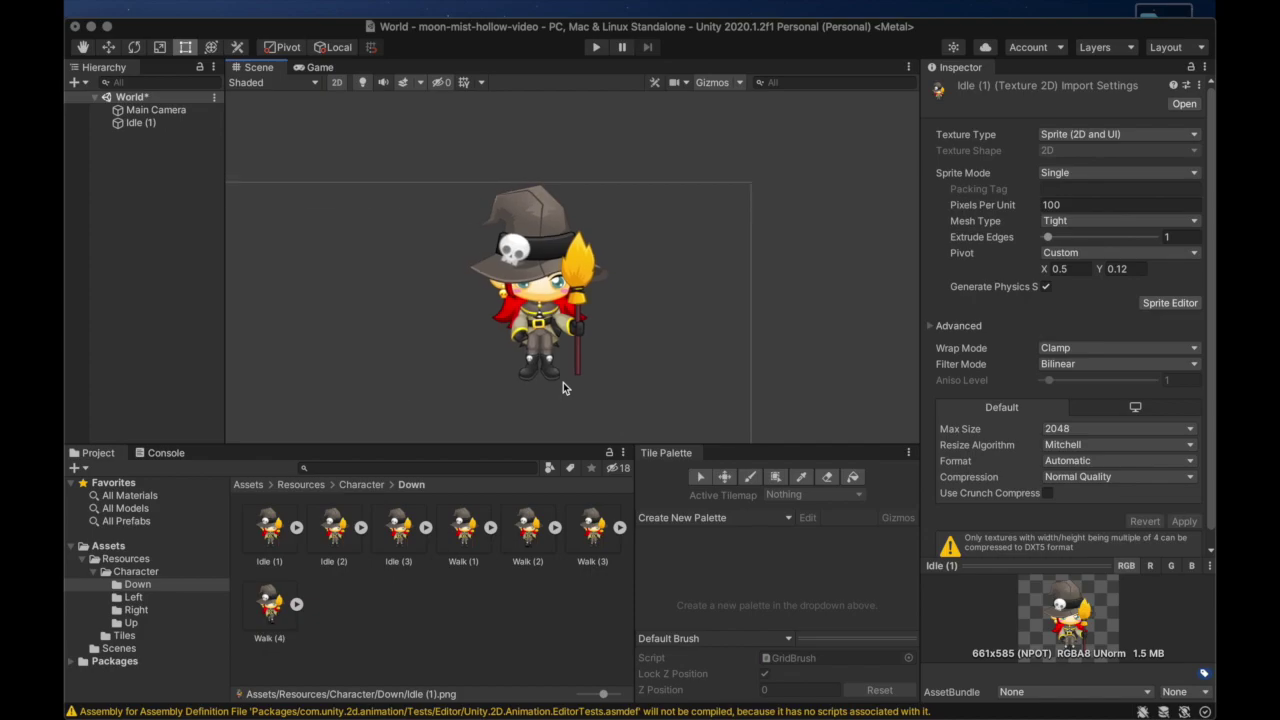
scroll(563, 388, down, 2)
click(138, 123)
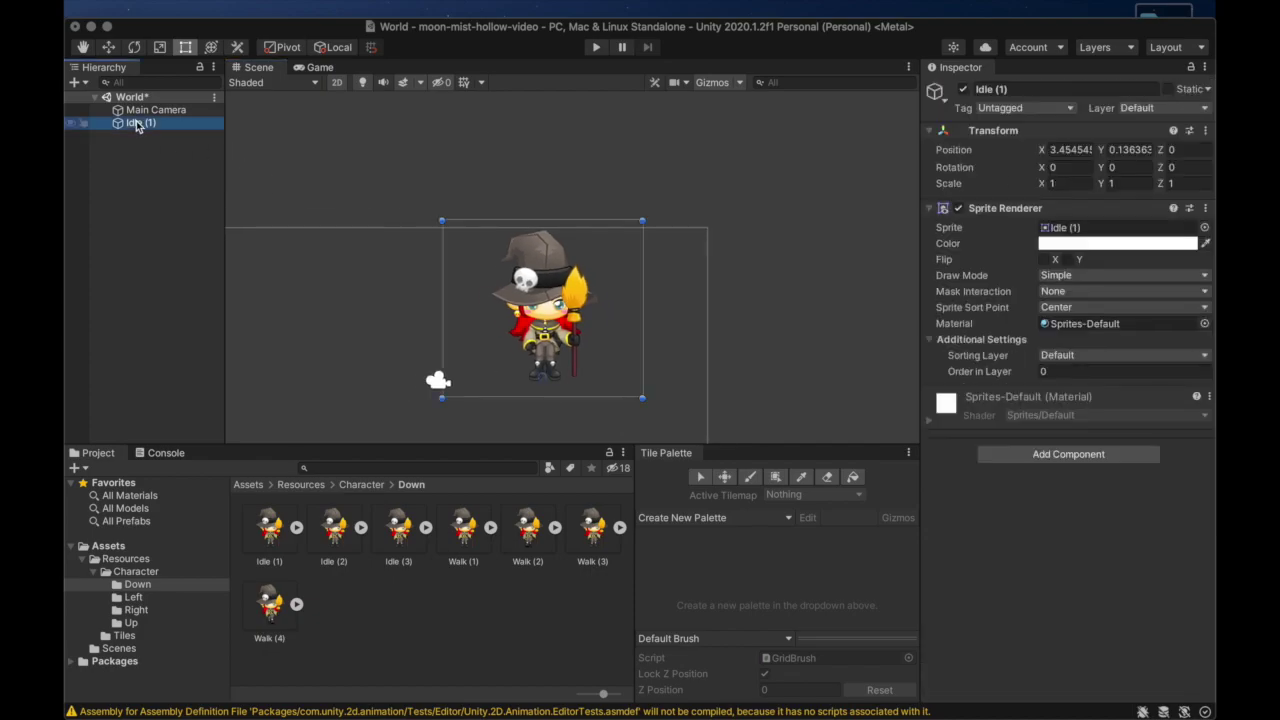
scroll(556, 369, up, 4)
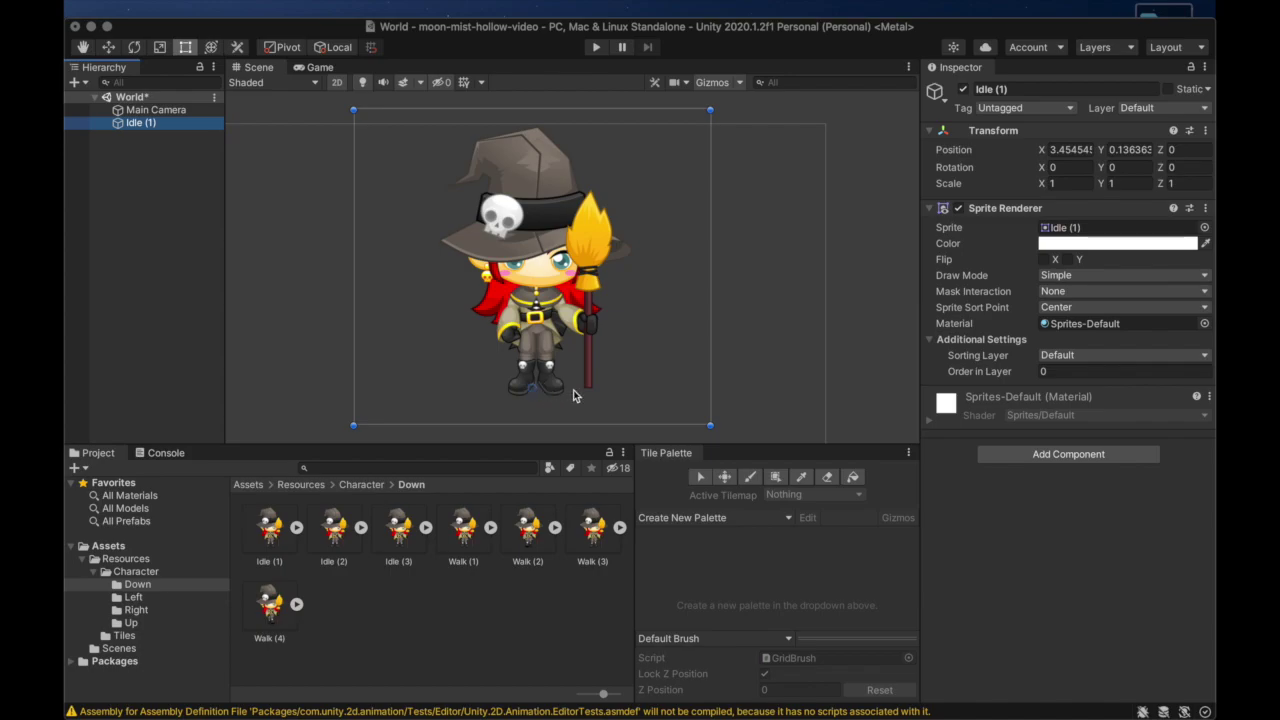
click(161, 126)
Cancel the rename and delete the Idle (1) test object from the scene
key(BackSpace)
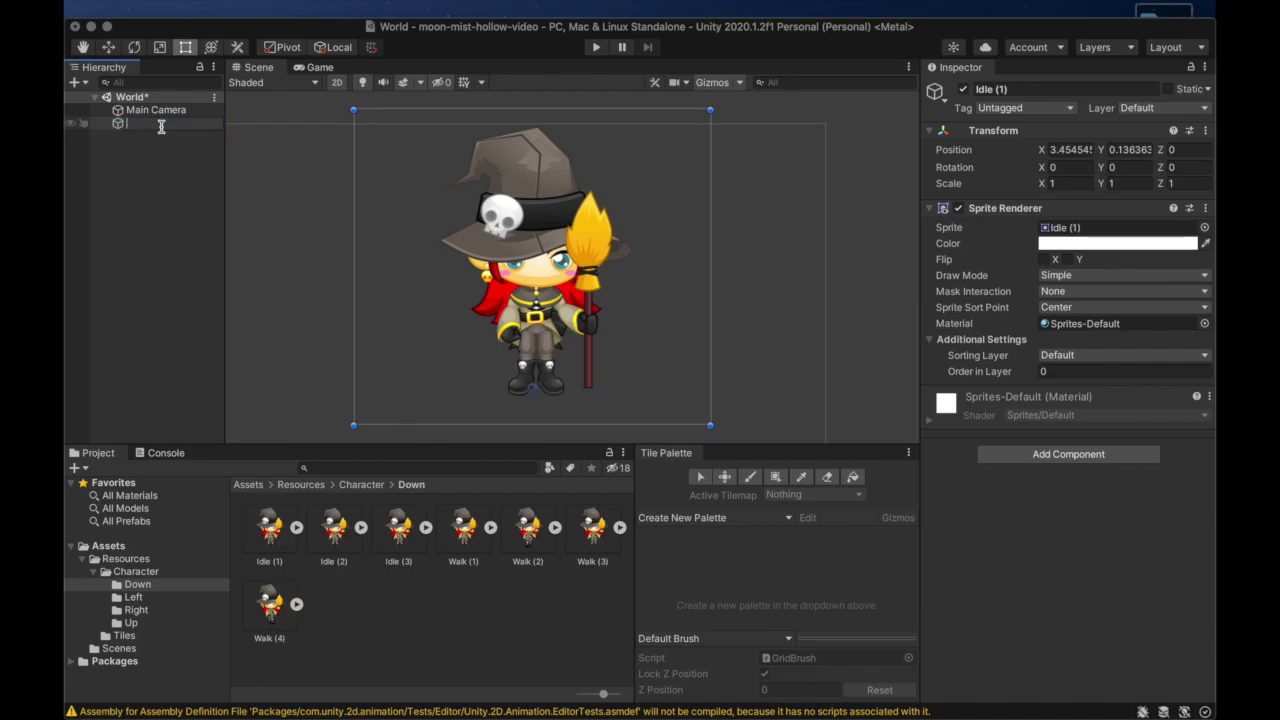
key(Escape)
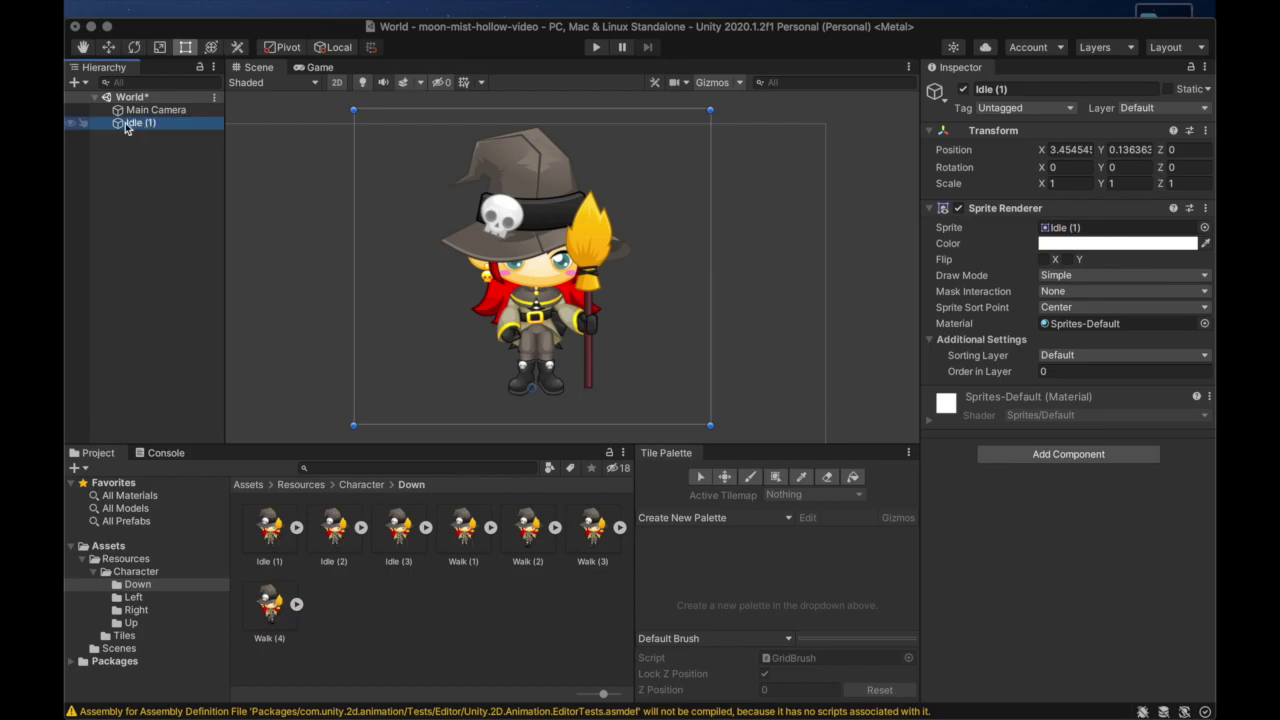
key(super+BackSpace)
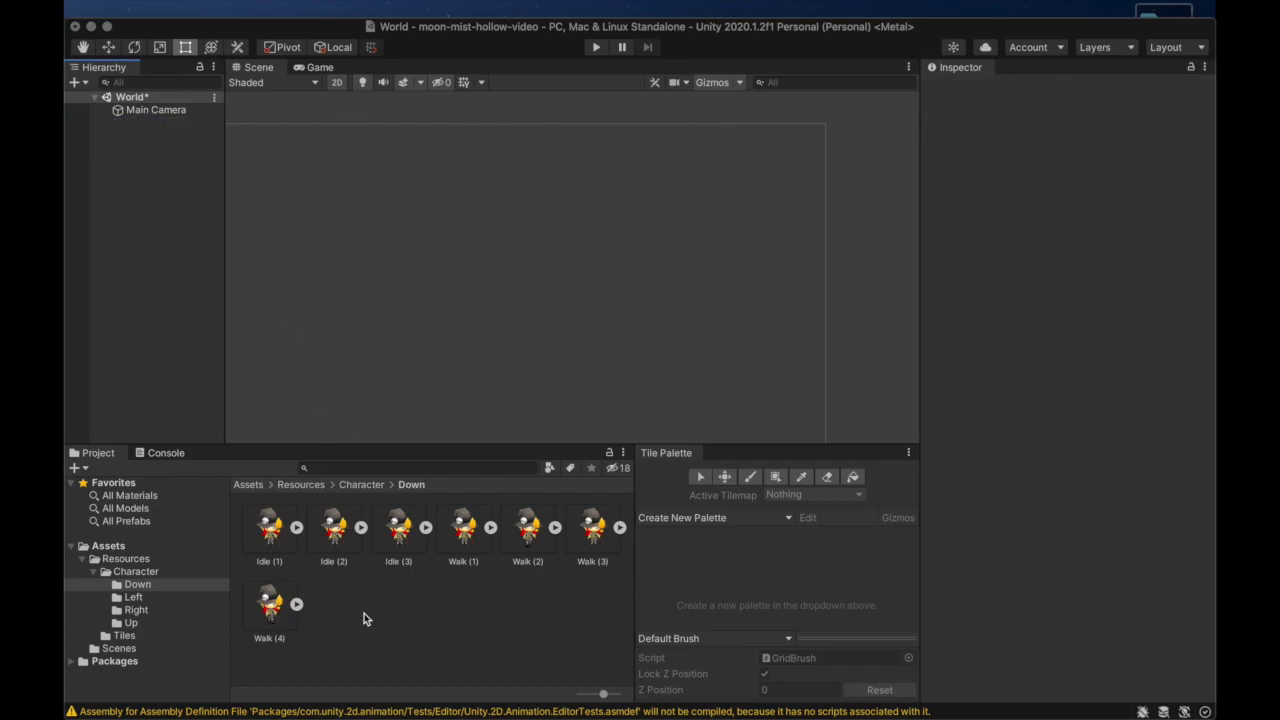
key(super+a)
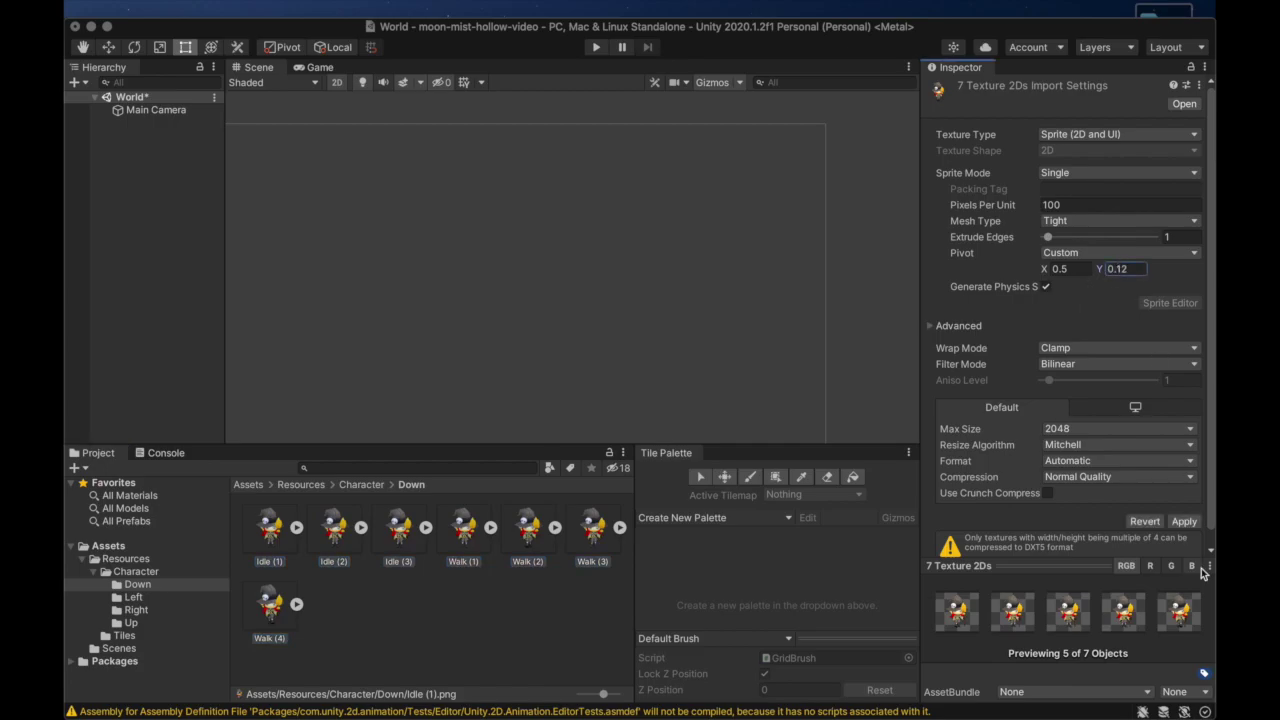
Give all seven Left sprites a Custom pivot at 0.5, 0.12 and apply
click(1184, 521)
click(133, 597)
click(270, 530)
key(super+a)
click(1105, 253)
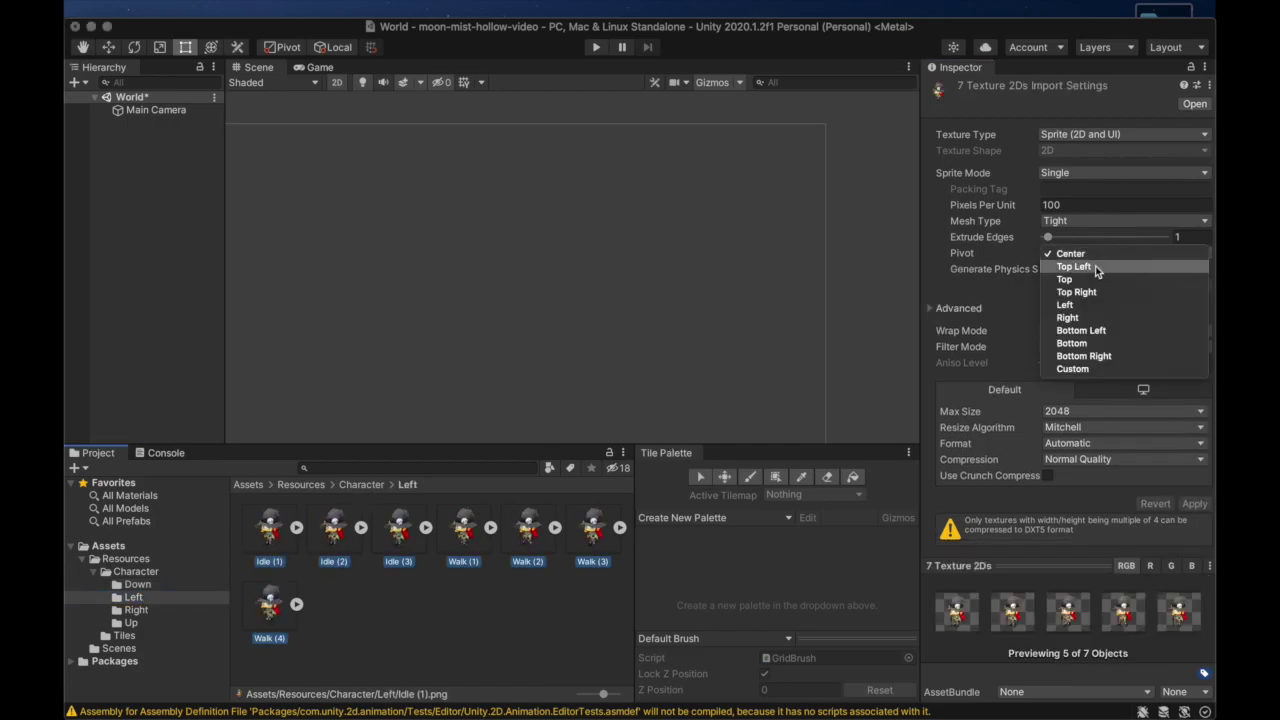
click(1072, 369)
click(1184, 521)
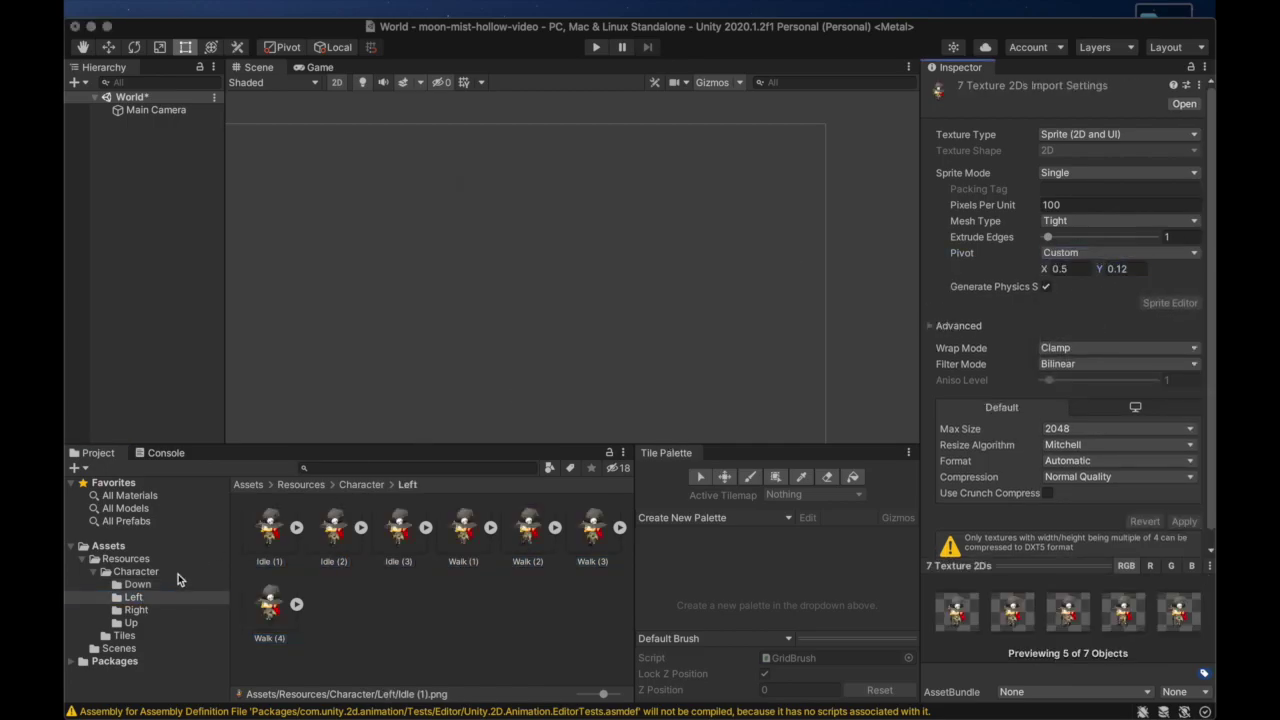
Give all seven Right sprites a Custom pivot with Y 0.12 and apply
click(136, 609)
click(270, 530)
key(super+a)
click(1105, 253)
click(1072, 369)
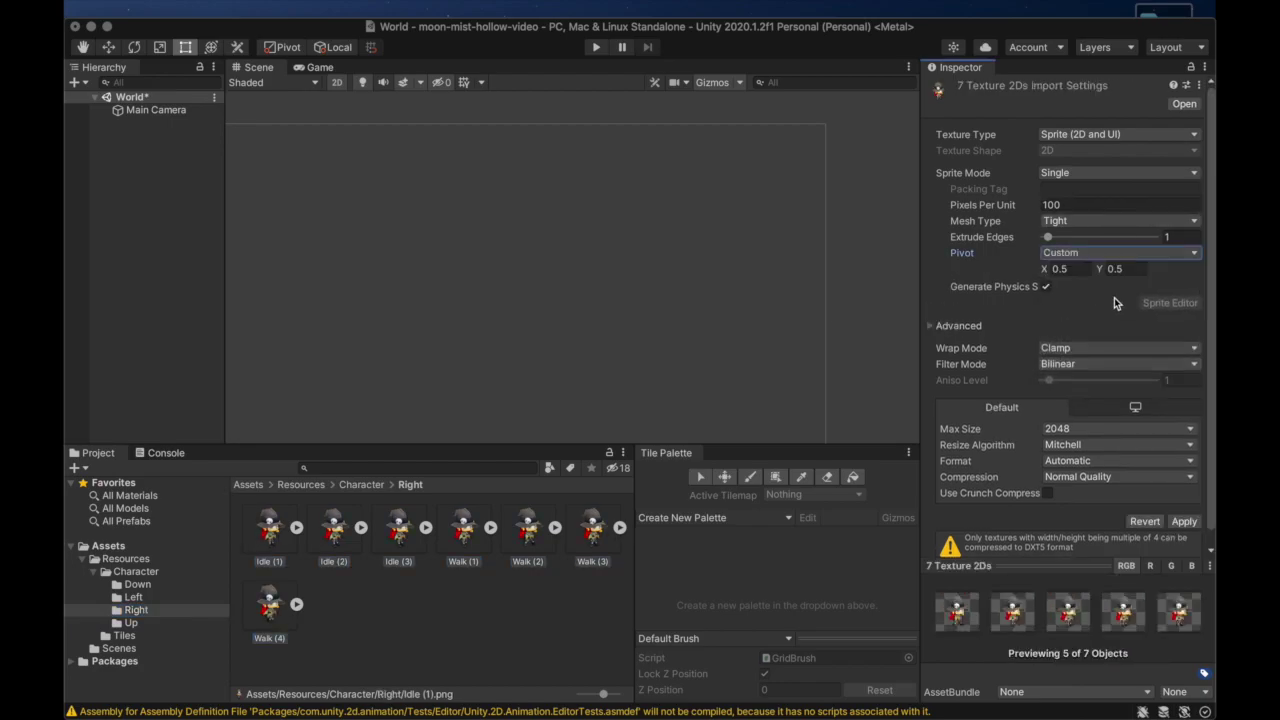
click(1114, 269)
text(0.12)
click(1184, 521)
Give all seven Up sprites a Custom pivot with Y 0.12 and apply
click(131, 622)
click(270, 530)
key(super+a)
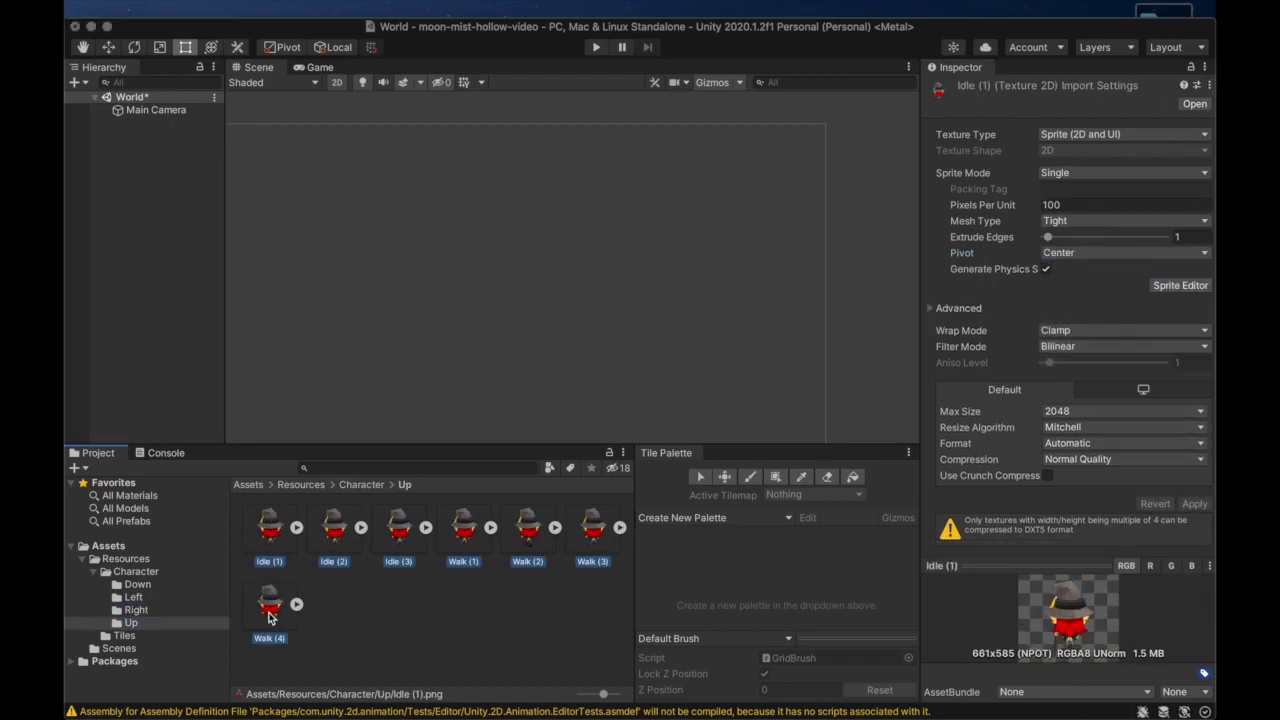
click(1105, 253)
click(1072, 369)
click(1114, 269)
text(0.12)
click(1184, 521)
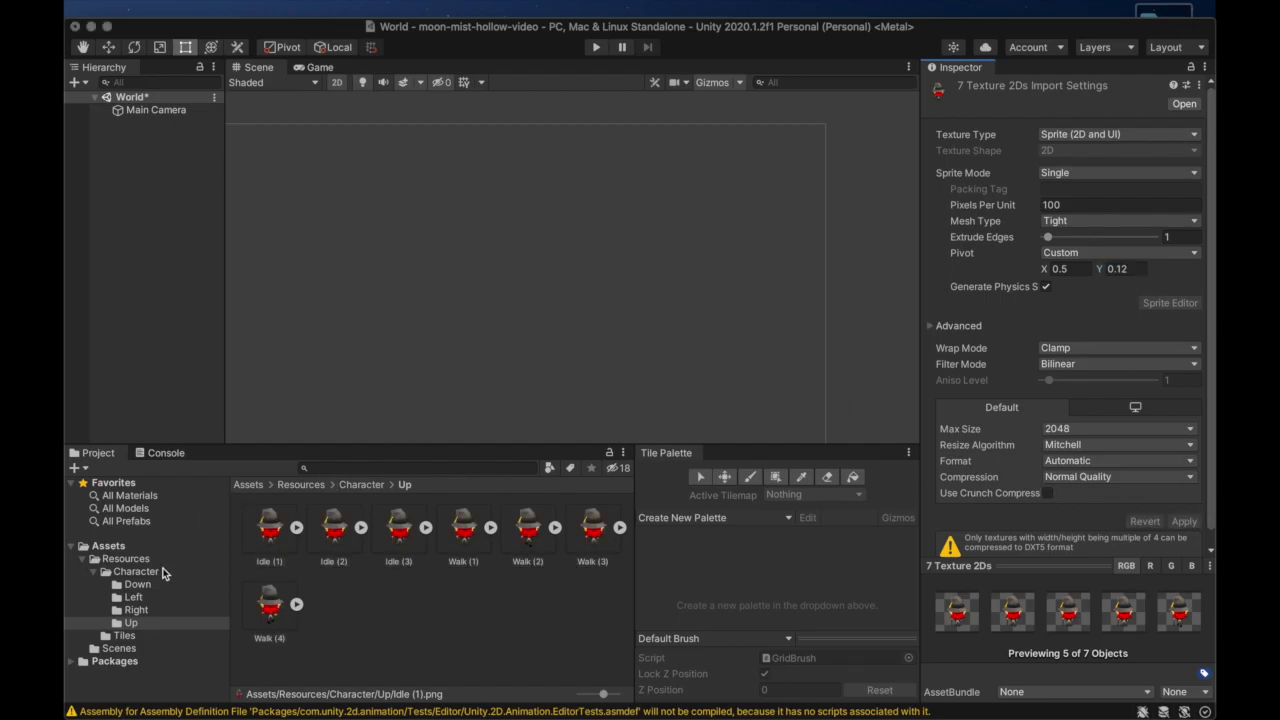
Set all eight tile textures to a Custom pivot at 0.5, 0.78, then place Brick_A to test it
click(123, 636)
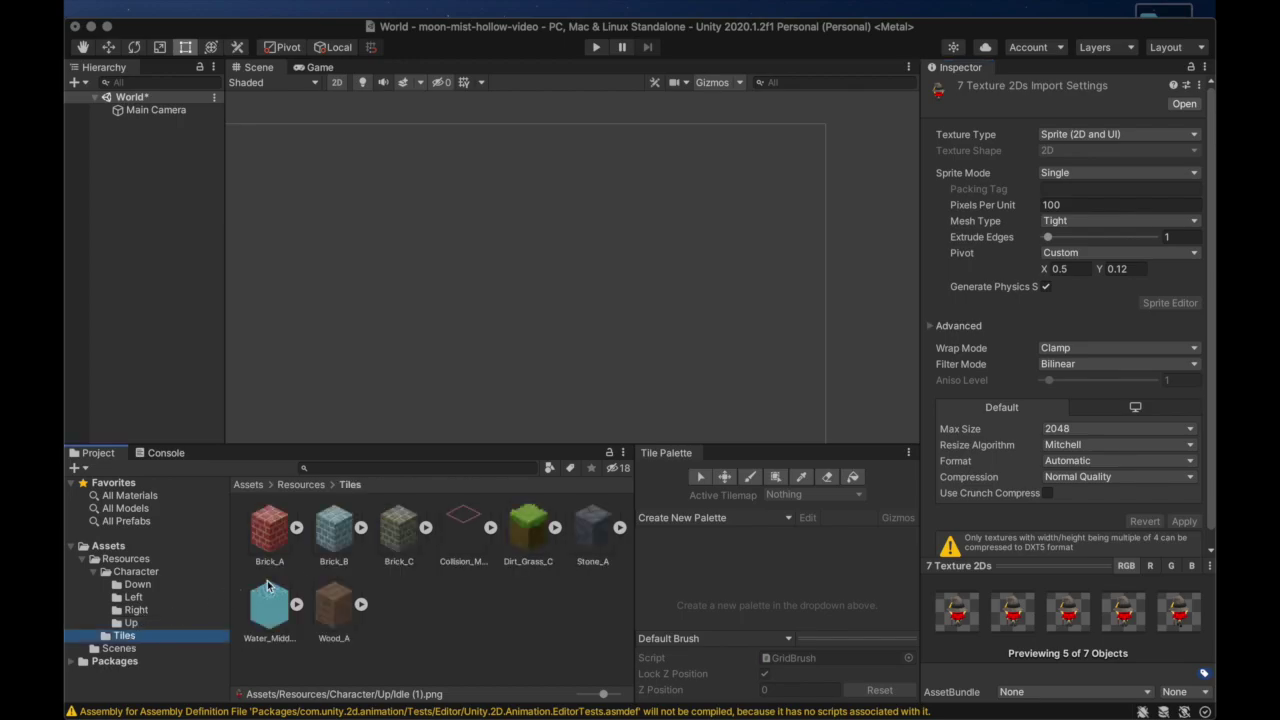
click(270, 530)
shift+click(333, 604)
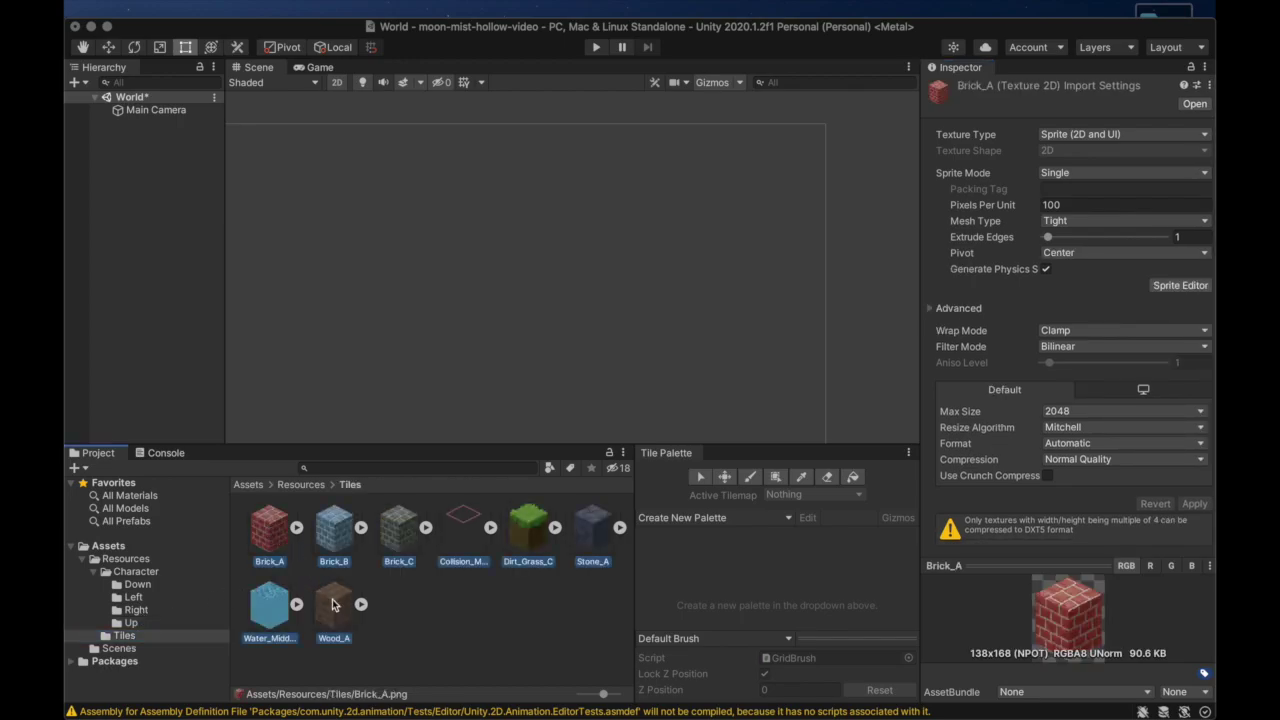
click(1109, 255)
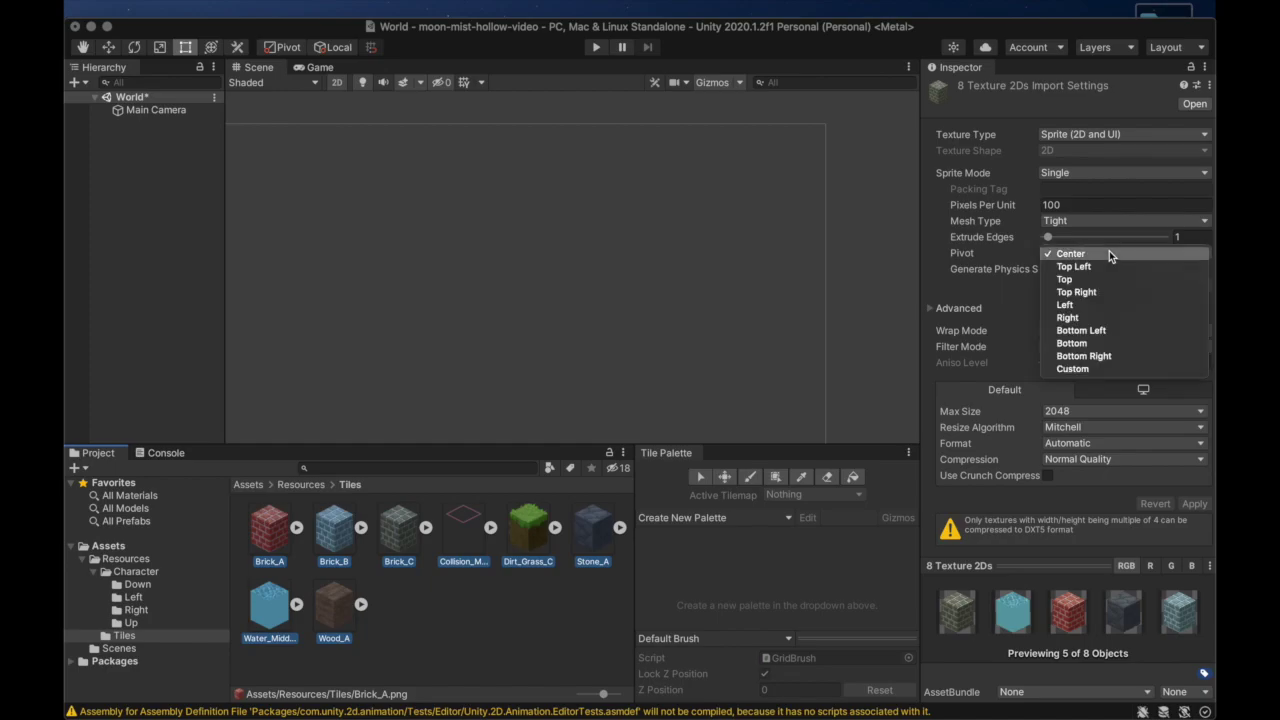
click(1076, 369)
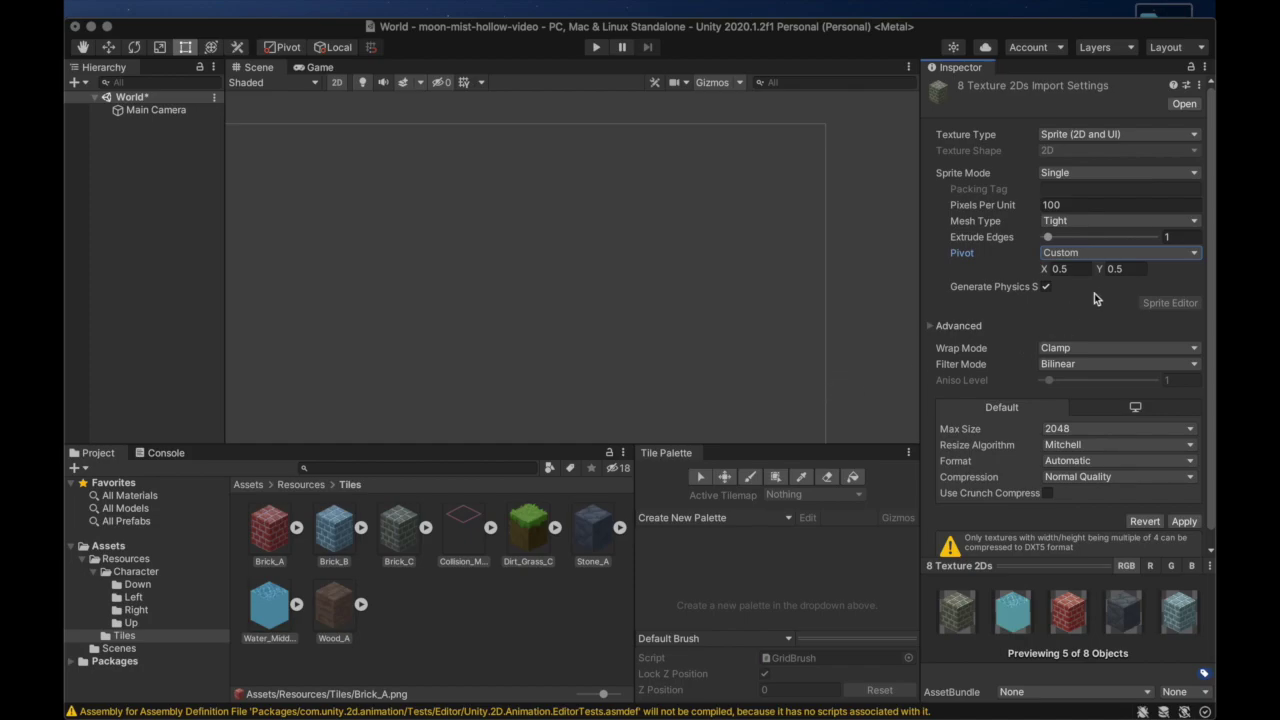
click(1136, 268)
text(0.)
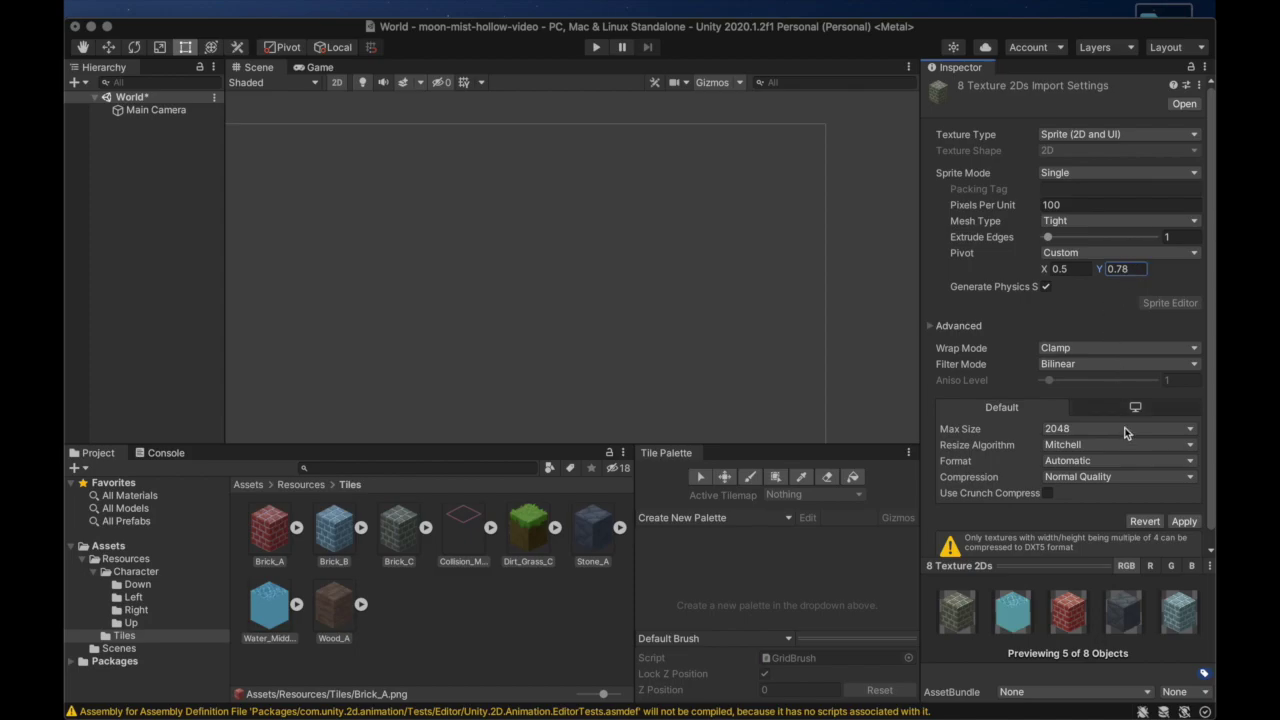
click(1184, 522)
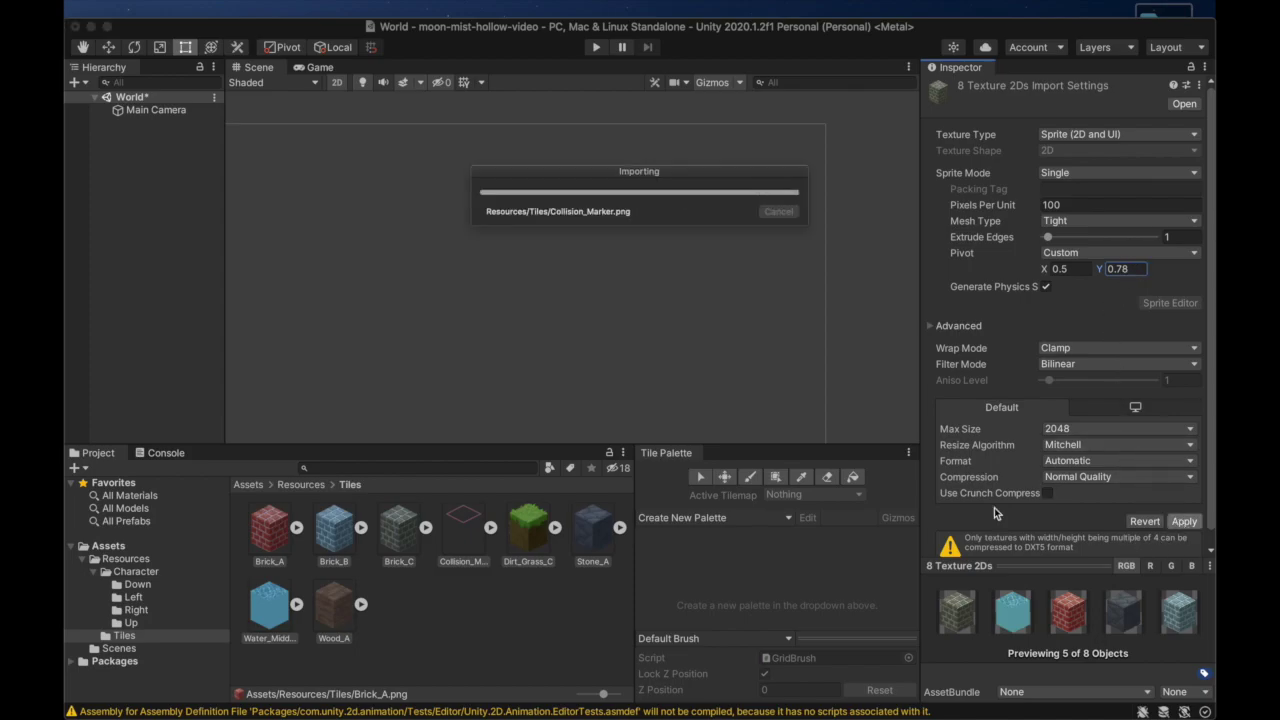
click(267, 545)
drag(270, 528, 553, 245)
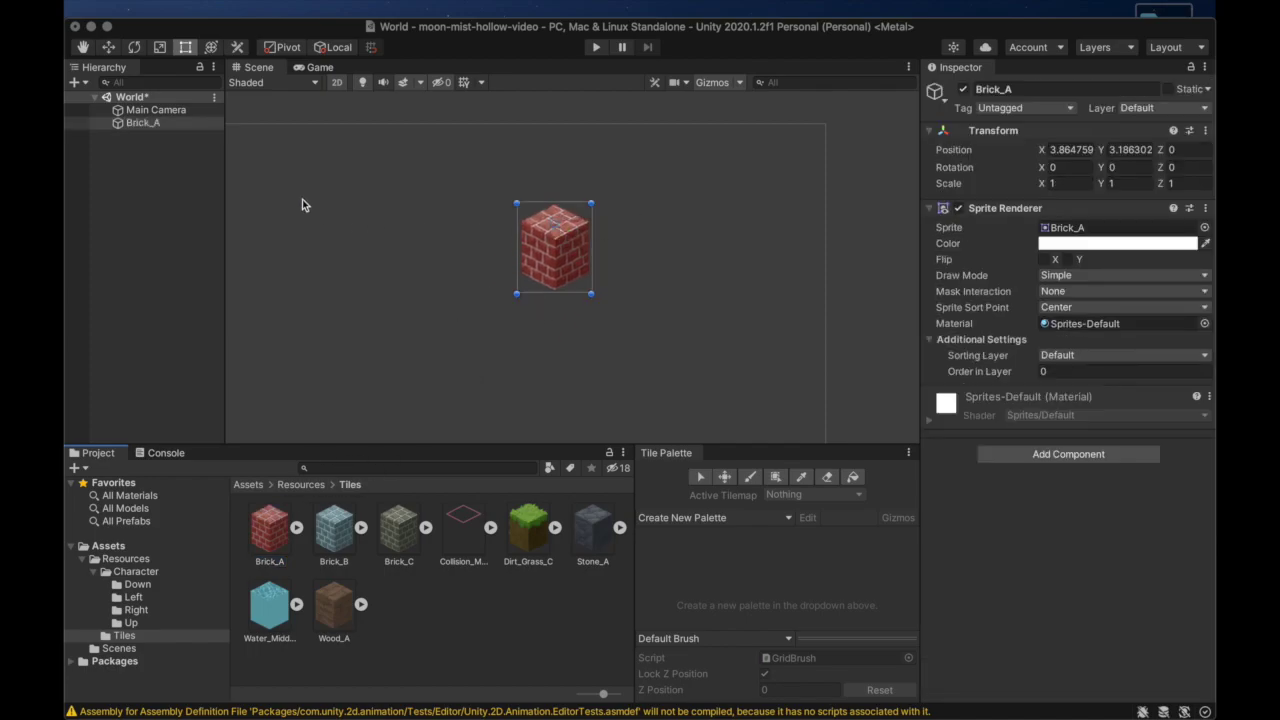
scroll(564, 238, up, 5)
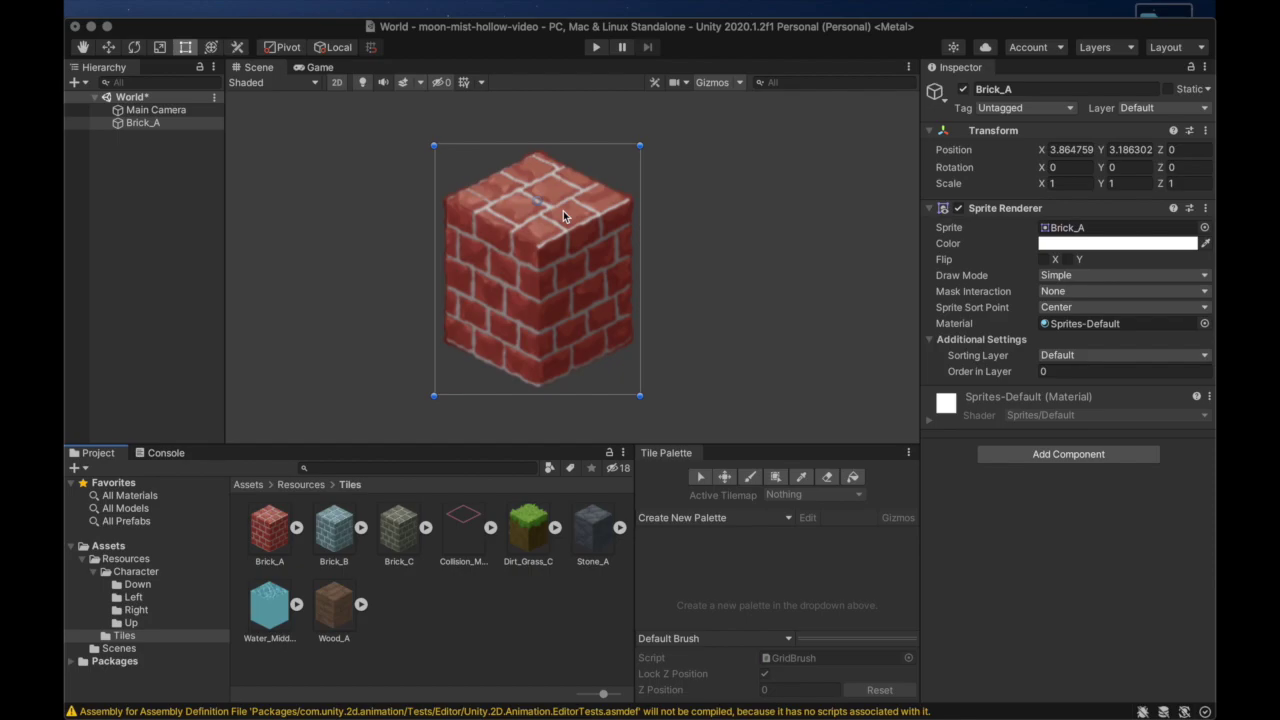
scroll(564, 215, down, 4)
click(143, 123)
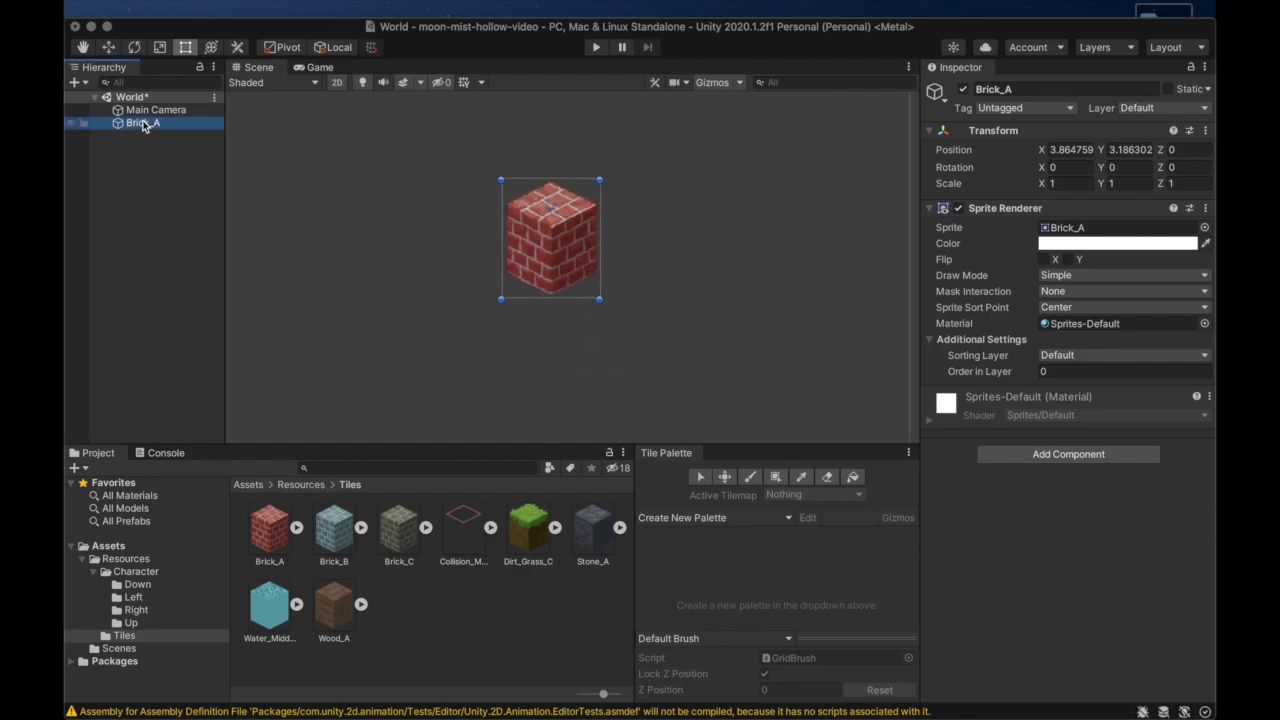
key(Delete)
click(140, 98)
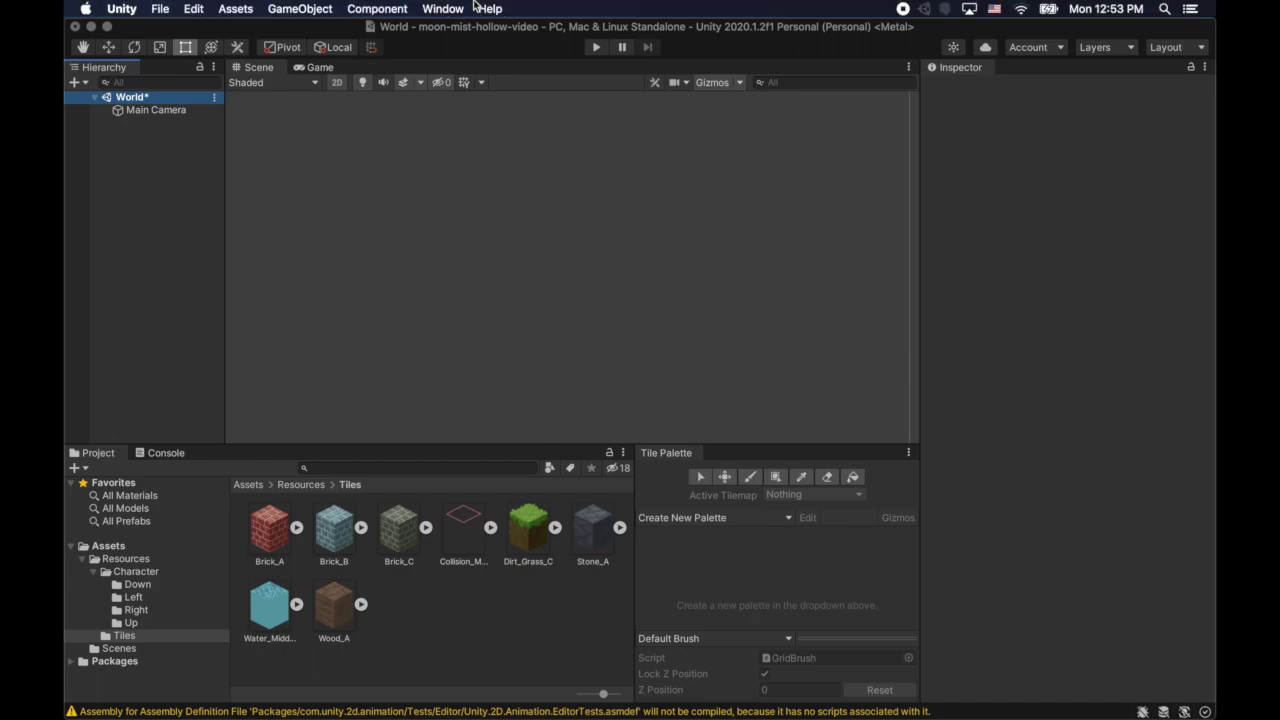
click(450, 8)
click(450, 8)
click(450, 8)
mouse_move(465, 339)
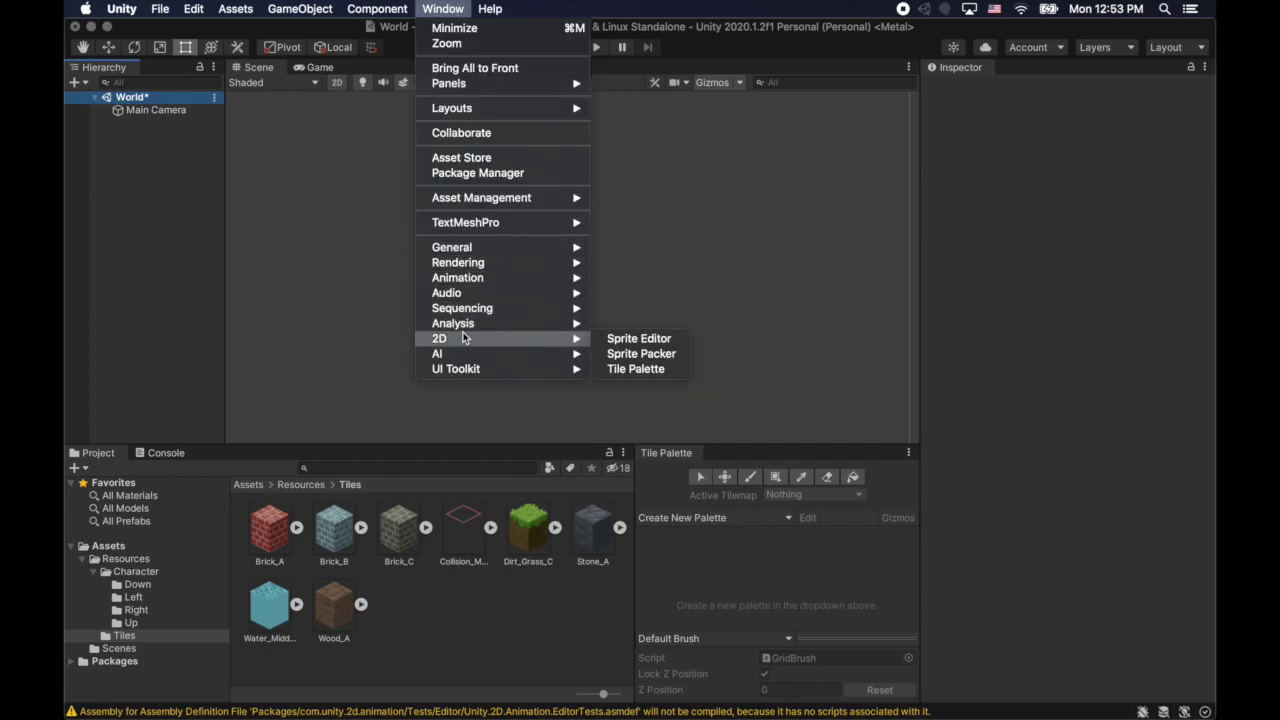
click(634, 369)
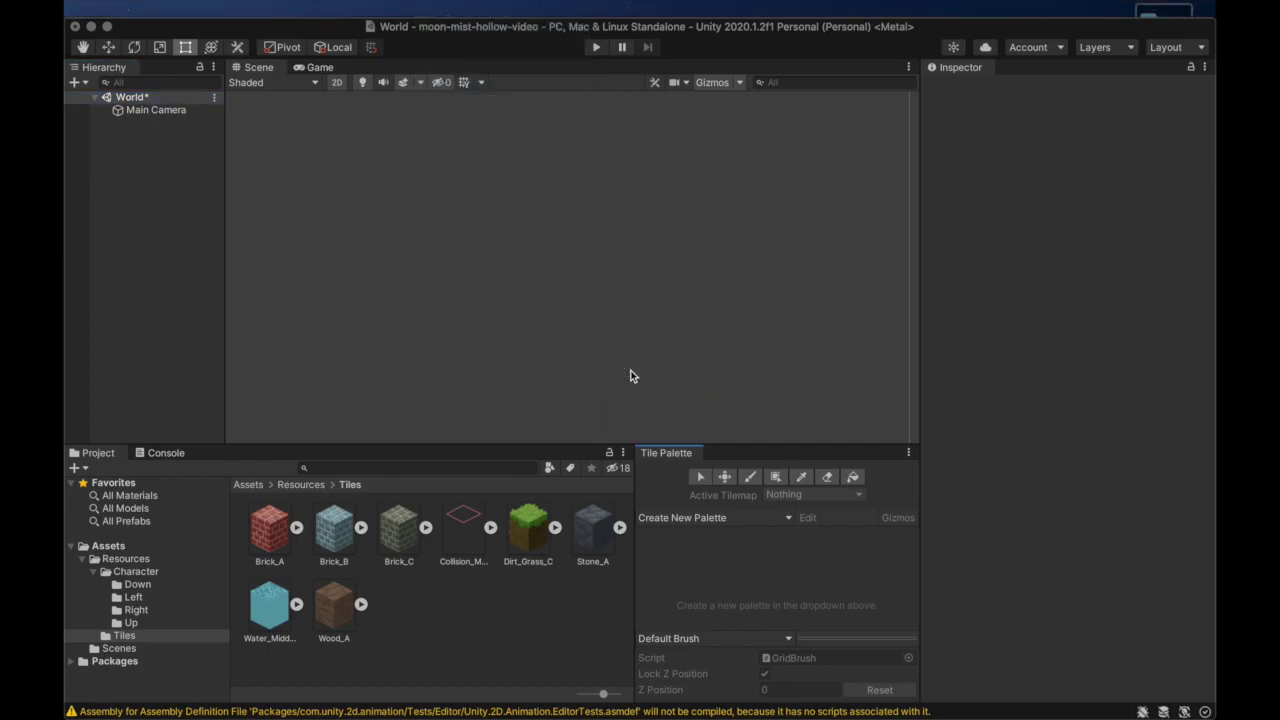
drag(665, 455, 486, 209)
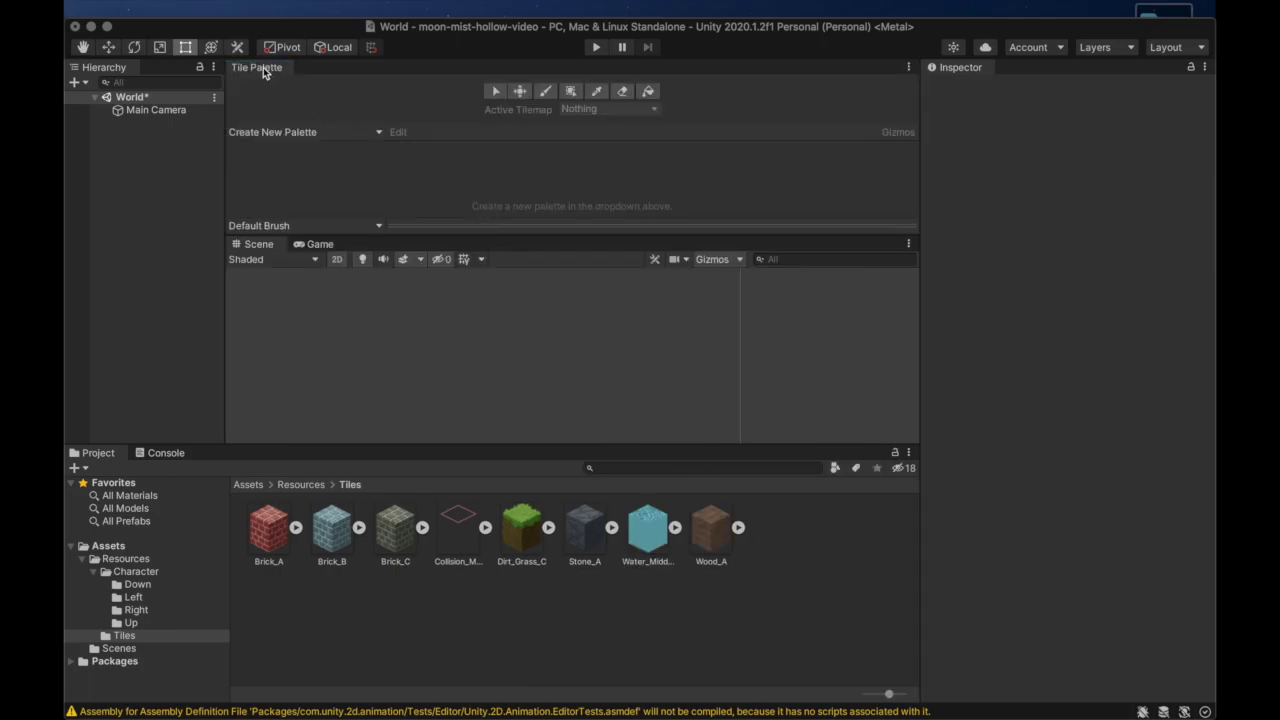
drag(263, 67, 386, 377)
drag(627, 469, 804, 573)
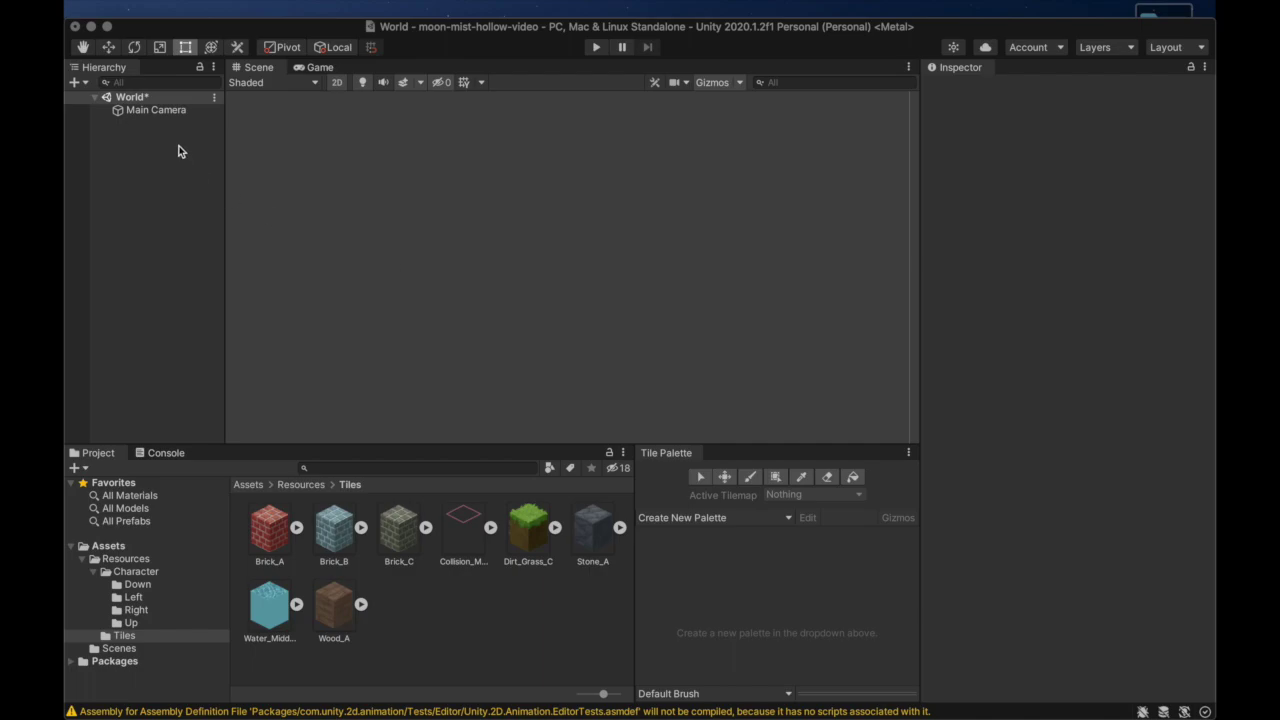
Give the eight tile textures, Brick_A through Wood_A, 128 Pixels Per Unit and apply it
click(270, 543)
shift+click(336, 608)
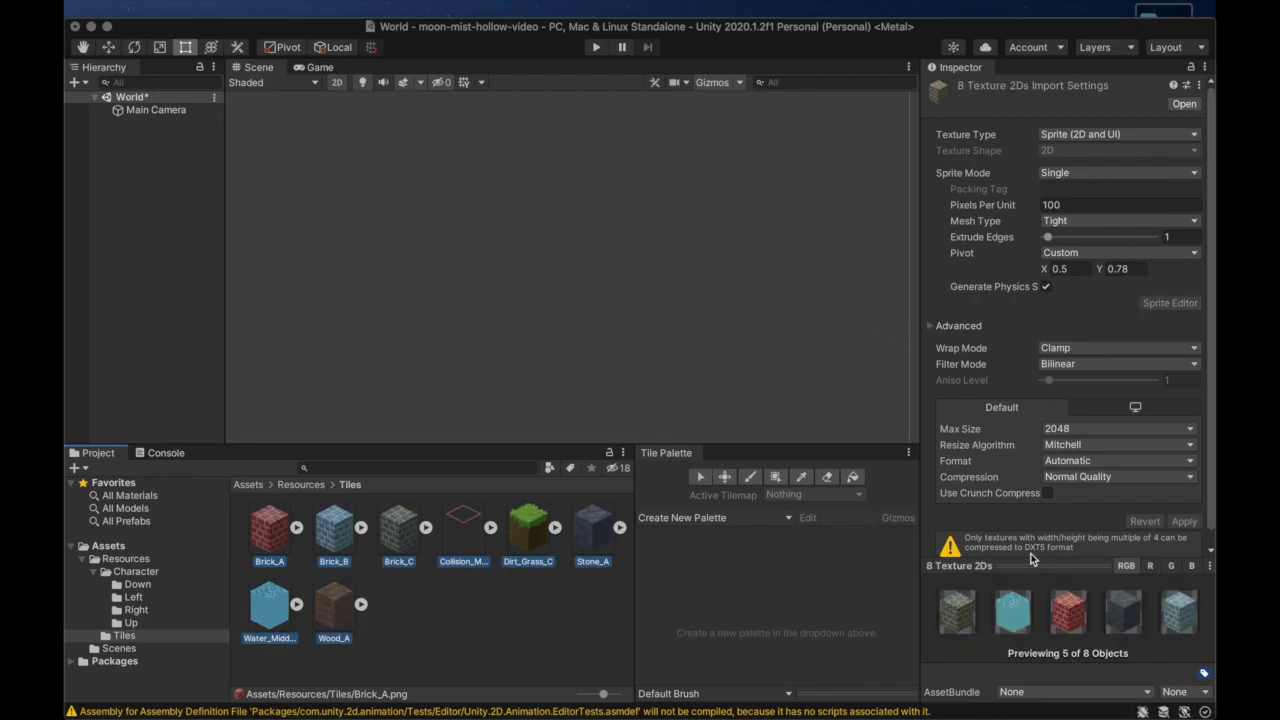
click(268, 548)
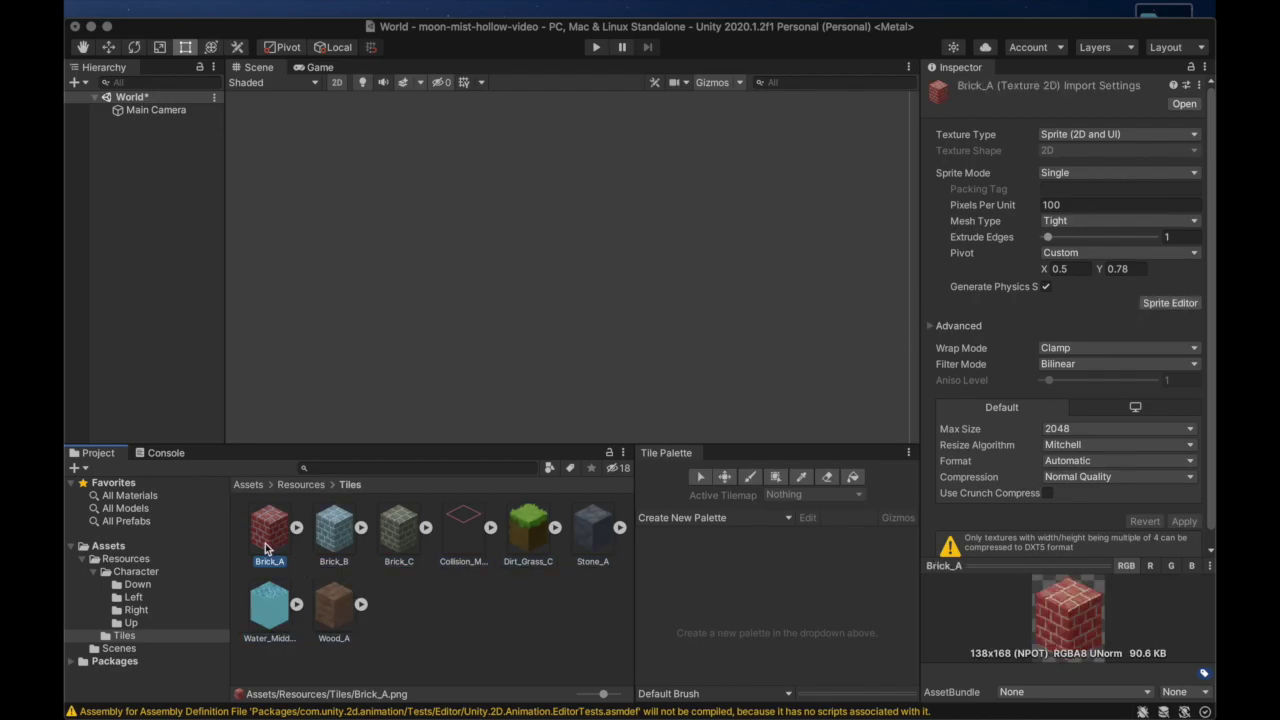
shift+click(338, 614)
click(1079, 204)
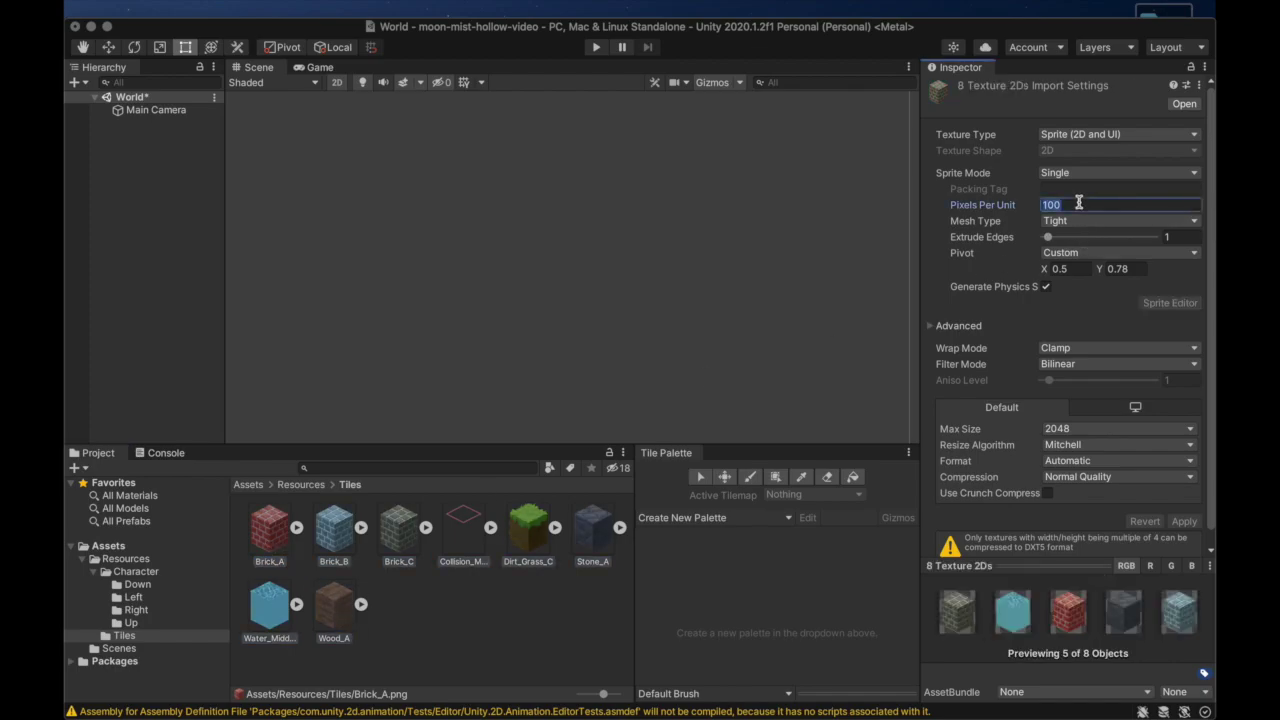
text(128)
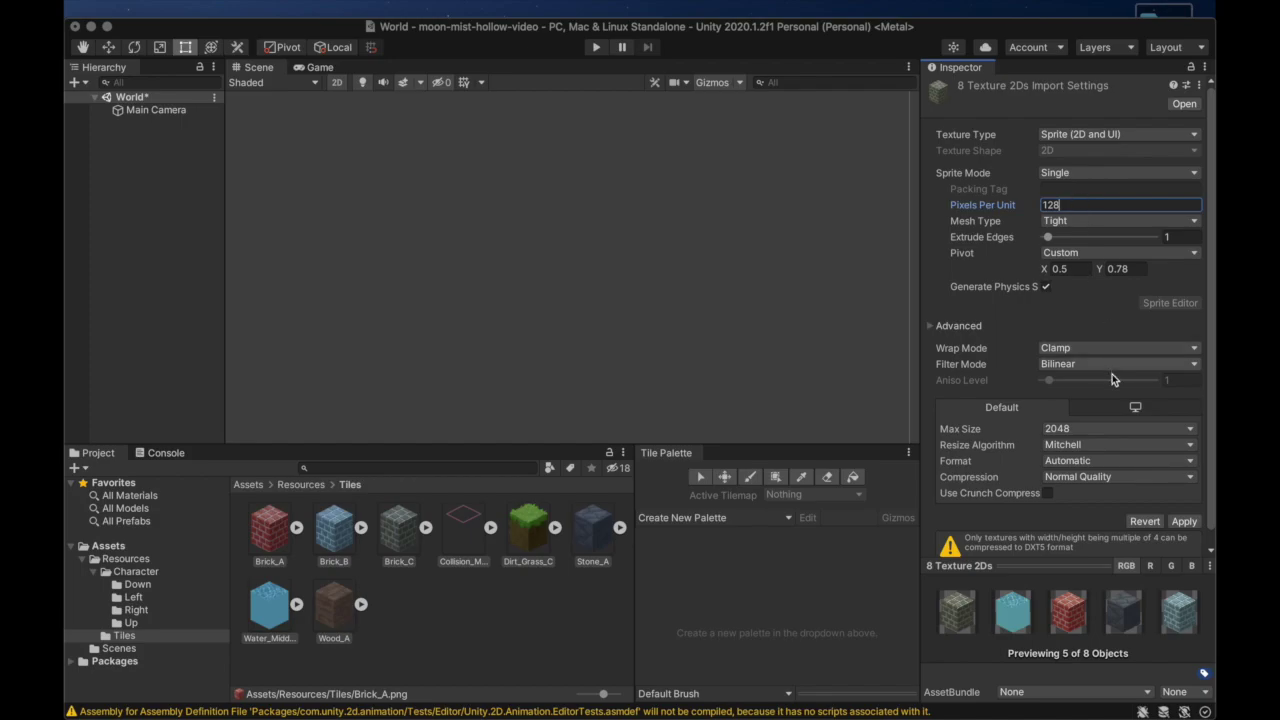
click(1183, 521)
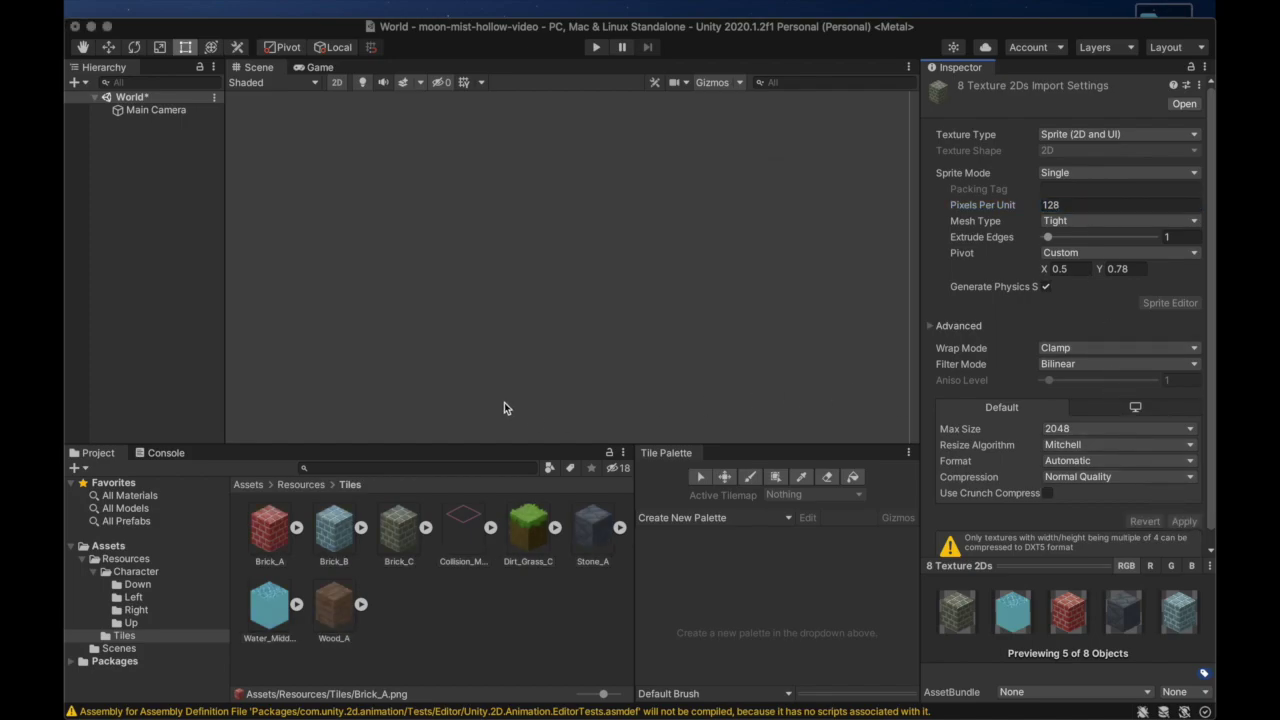
click(140, 584)
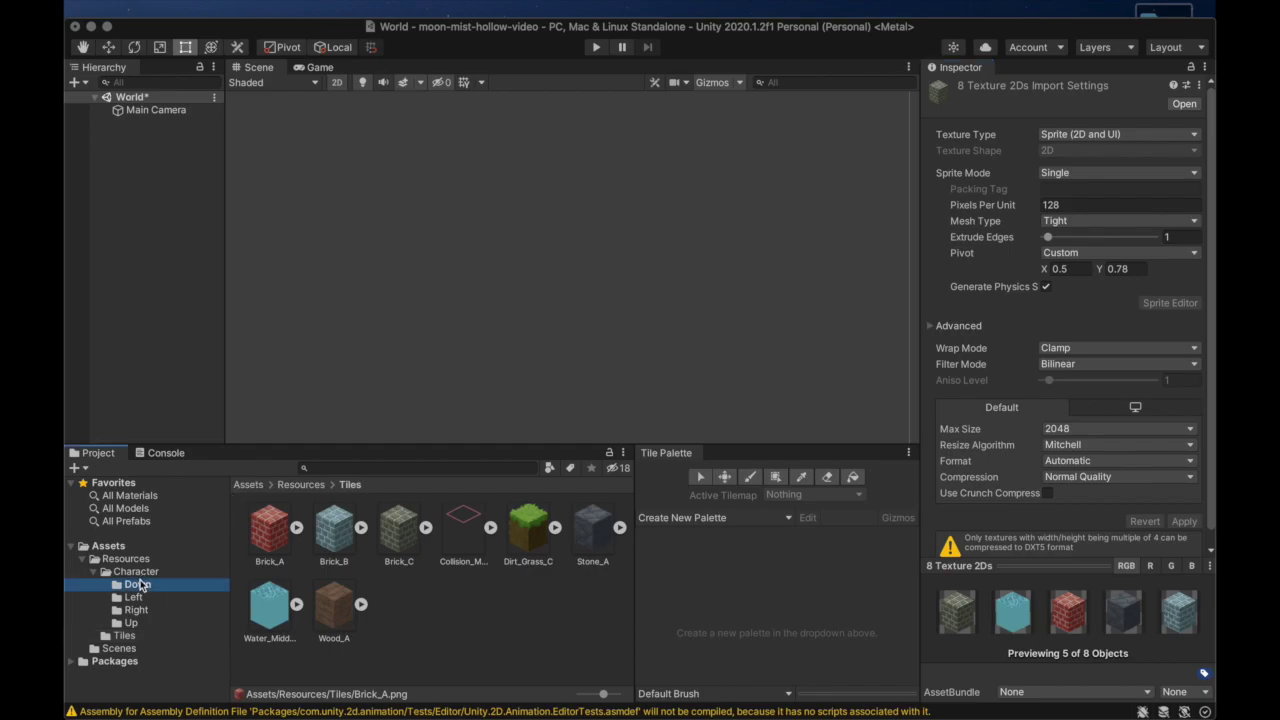
click(262, 532)
Set the seven Down character sprites to 432 Pixels Per Unit and apply
shift+click(280, 600)
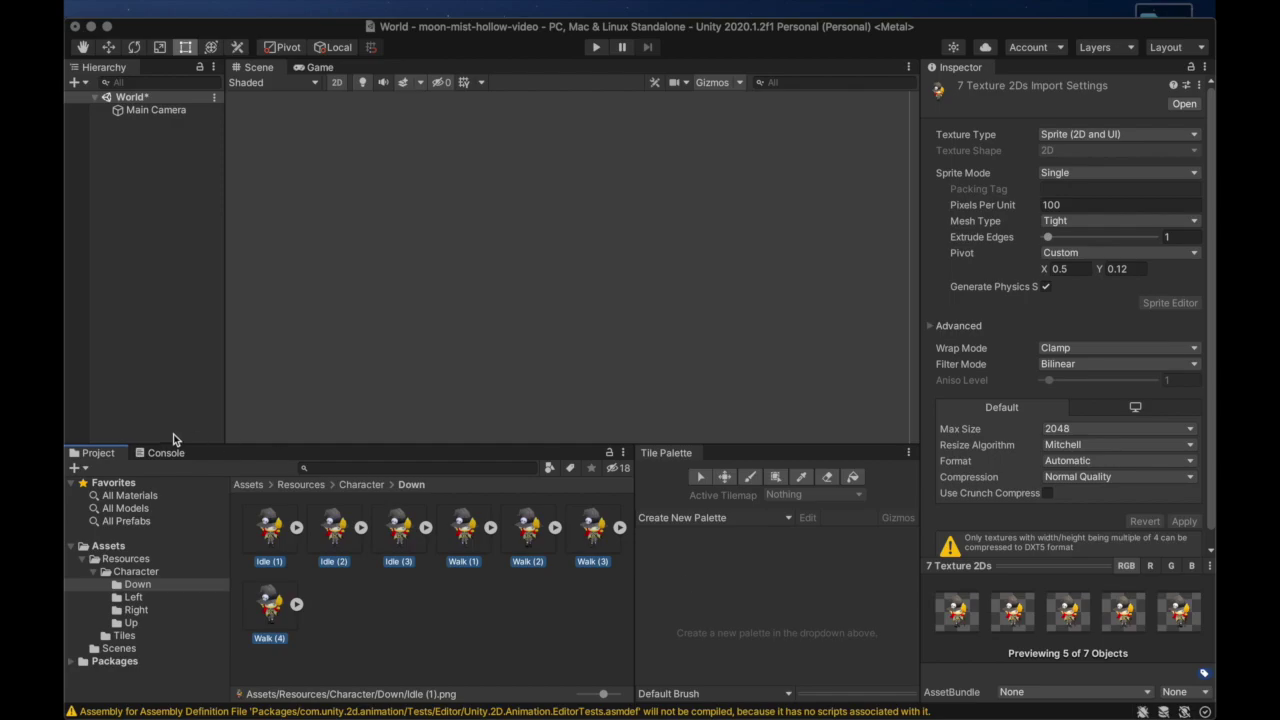
click(264, 532)
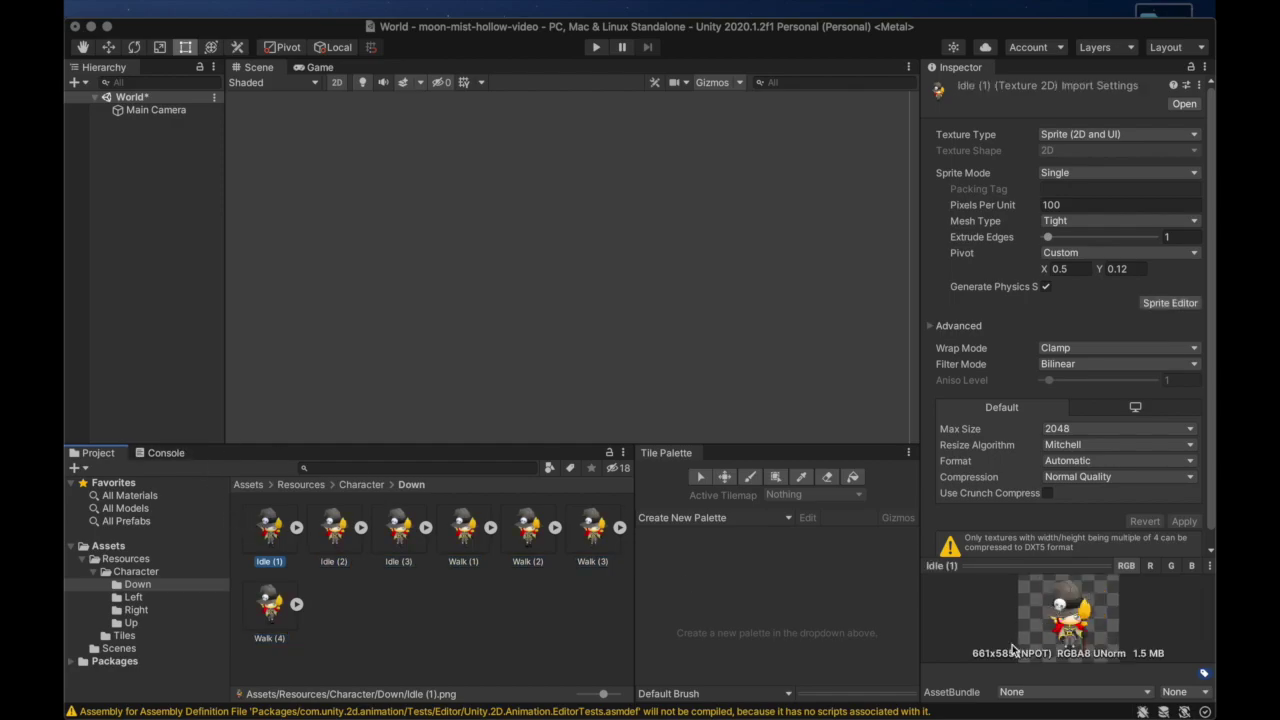
shift+click(277, 600)
click(1070, 205)
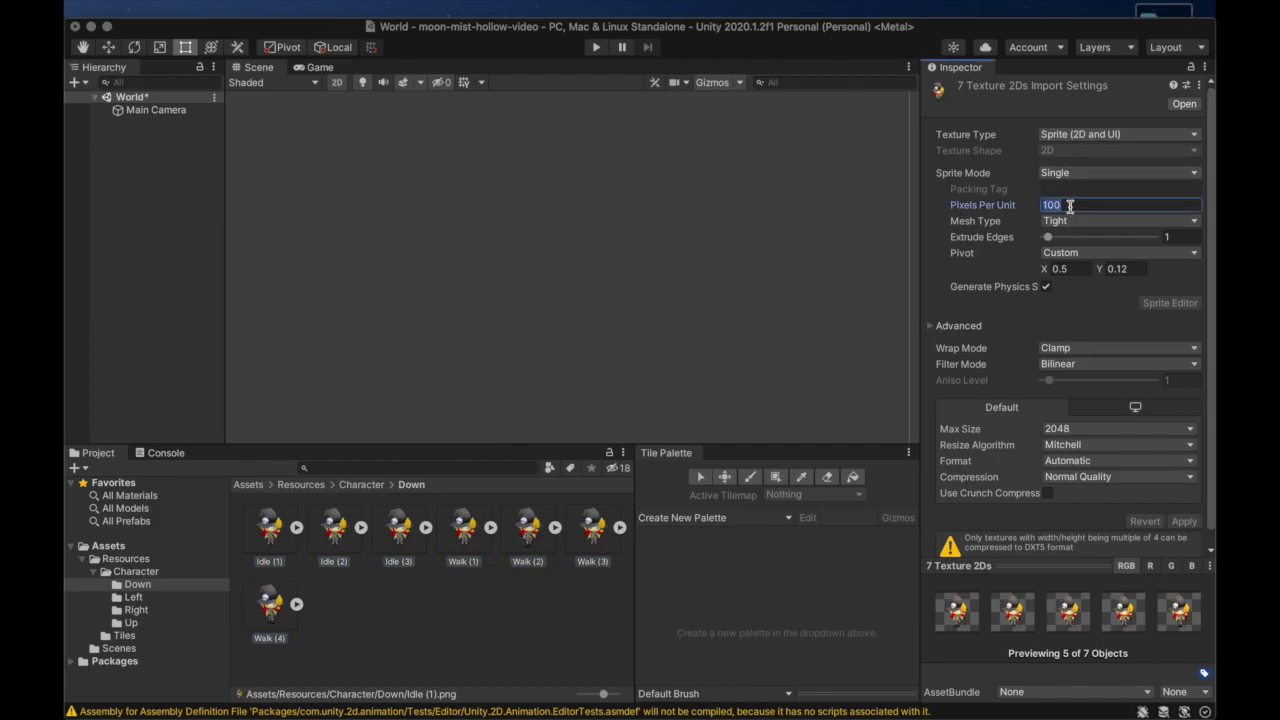
text(432)
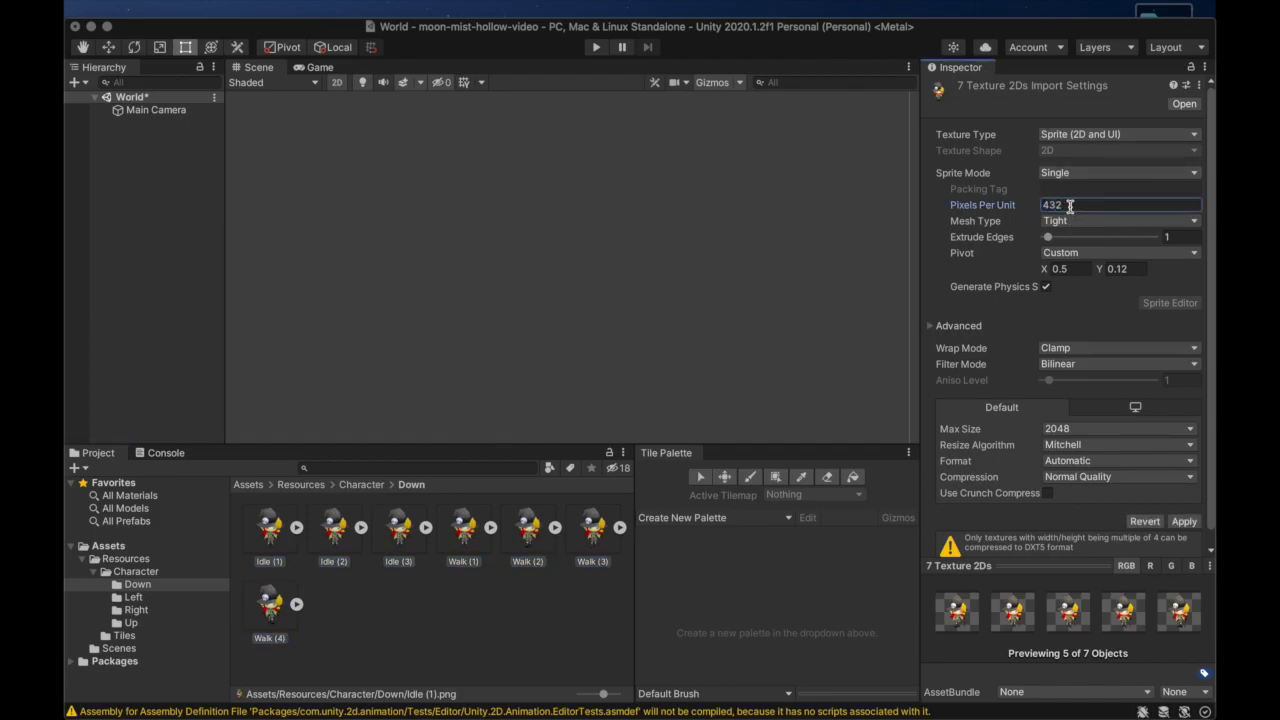
click(1184, 521)
Set all seven Left sprites to 432 Pixels Per Unit and apply
click(133, 597)
click(270, 533)
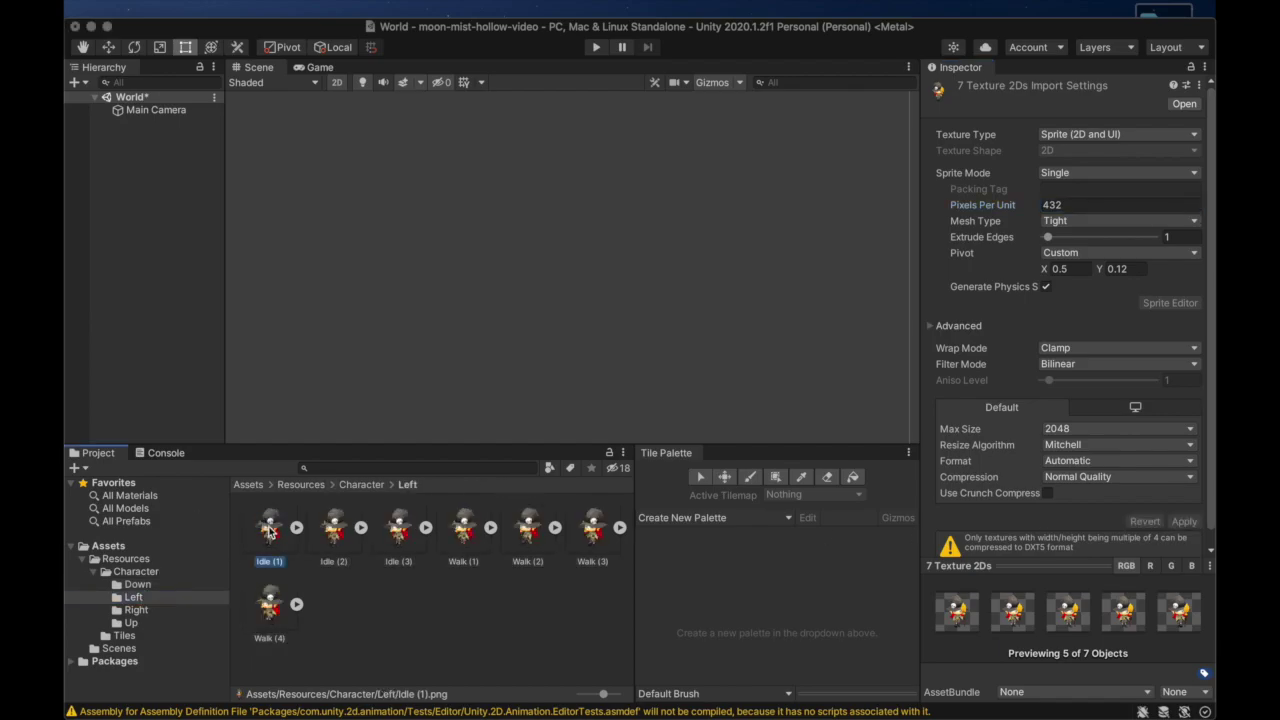
key(super+a)
click(1069, 204)
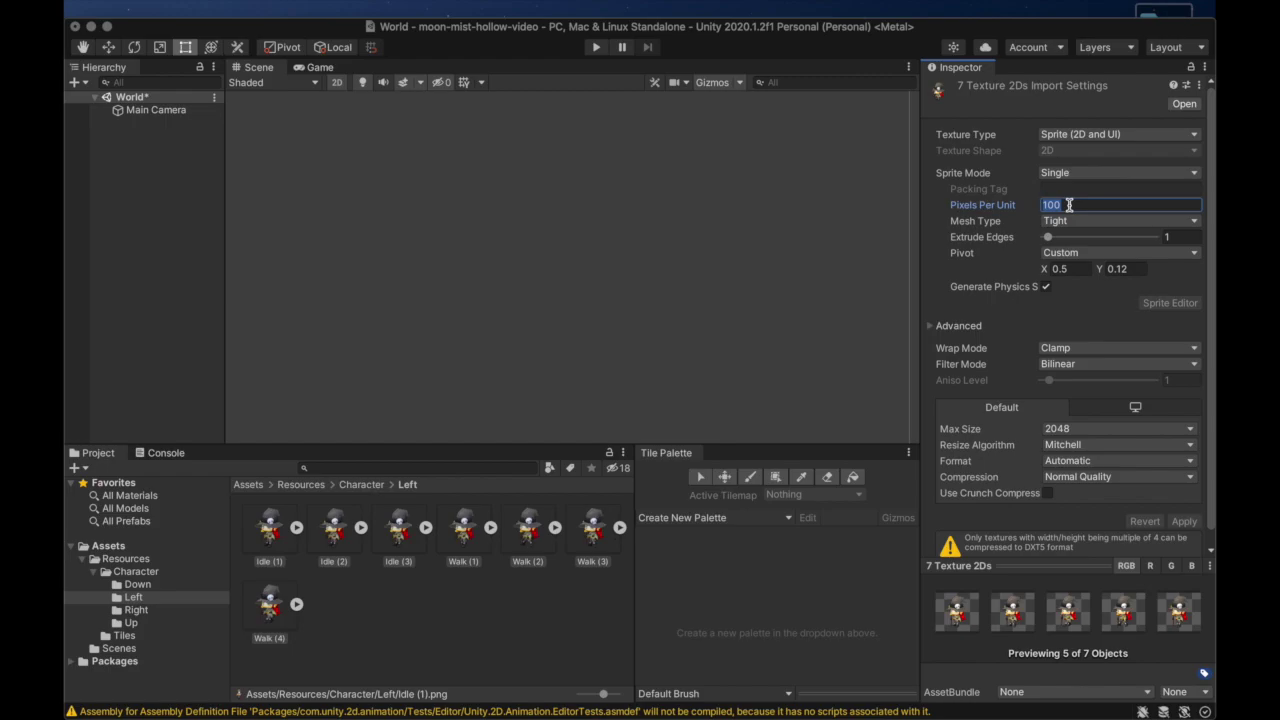
text(432)
click(1184, 521)
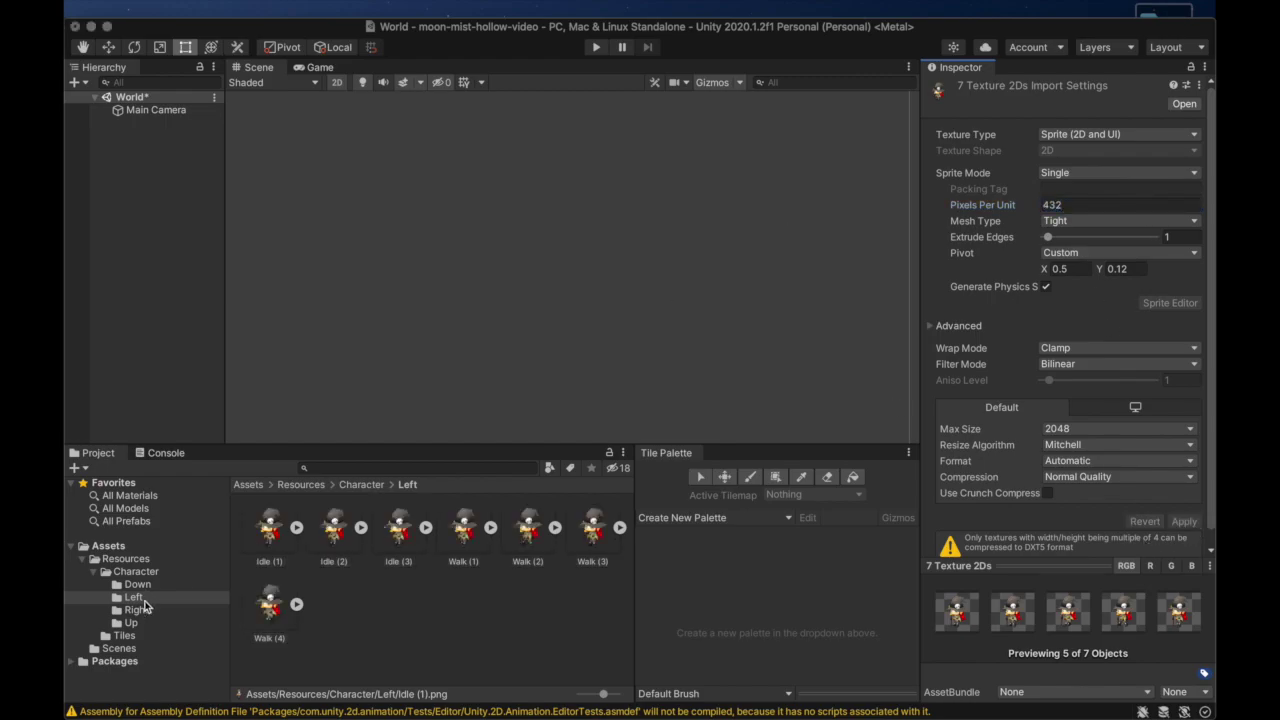
Set all seven Right sprites to 432 Pixels Per Unit and apply
click(136, 610)
click(270, 530)
key(super+a)
click(1069, 204)
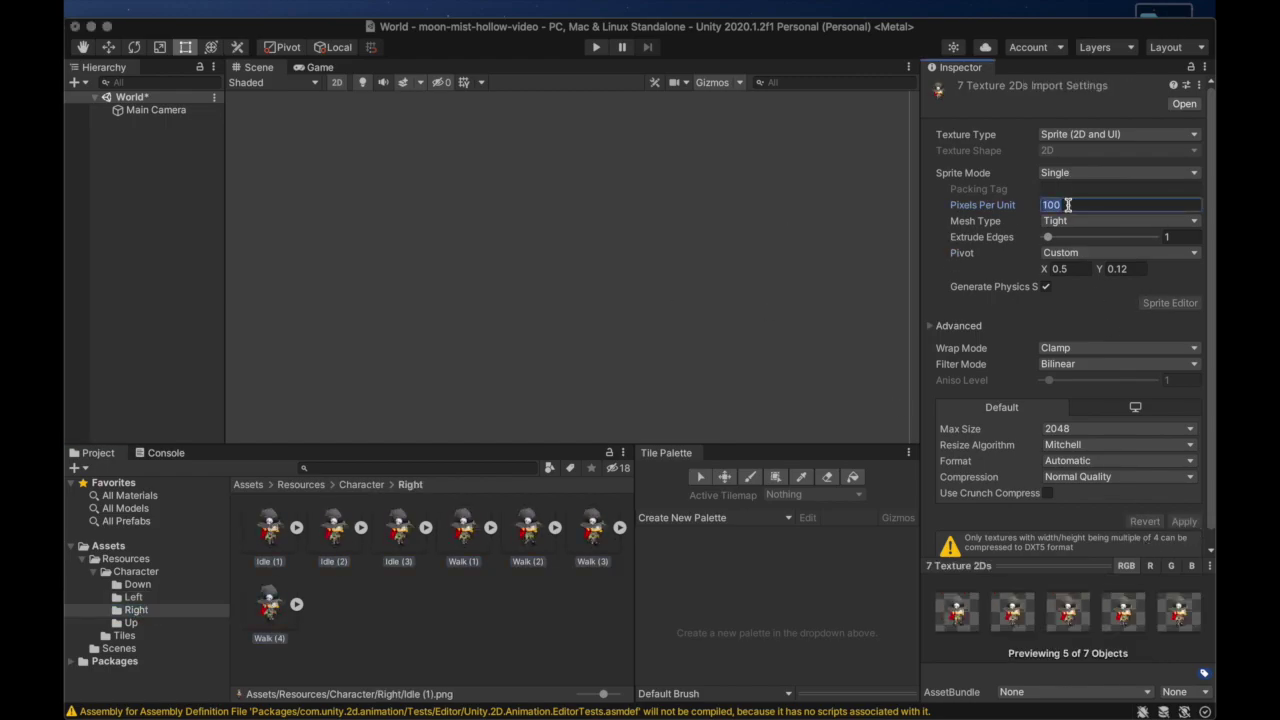
text(432)
click(1184, 521)
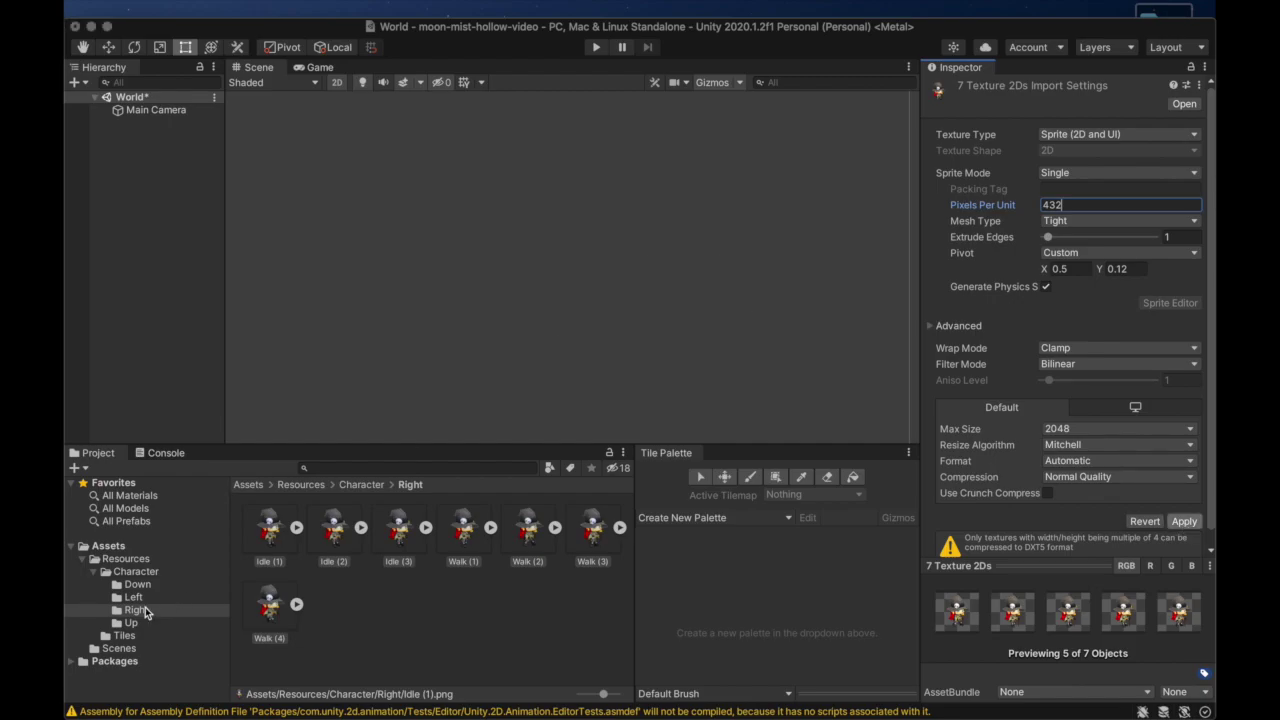
Set all seven Up sprites to 432 Pixels Per Unit and apply
click(131, 622)
click(270, 530)
shift+click(275, 615)
click(1069, 204)
text(432)
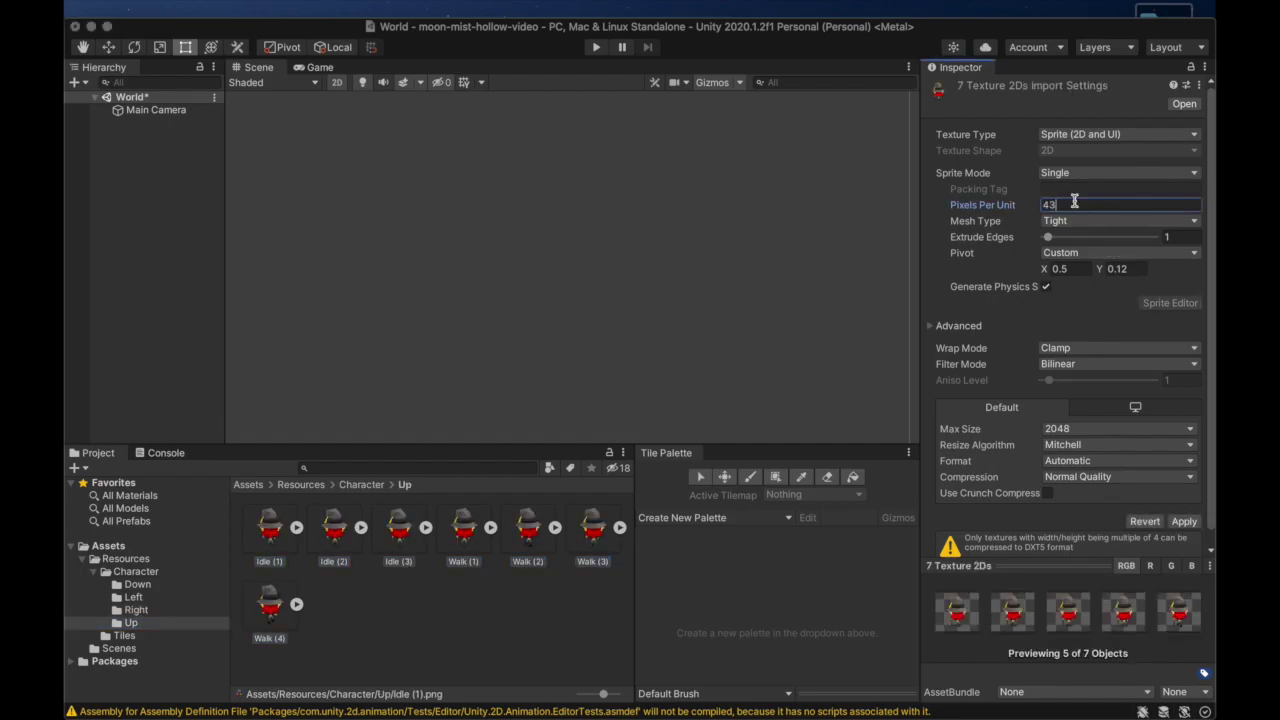
click(1184, 521)
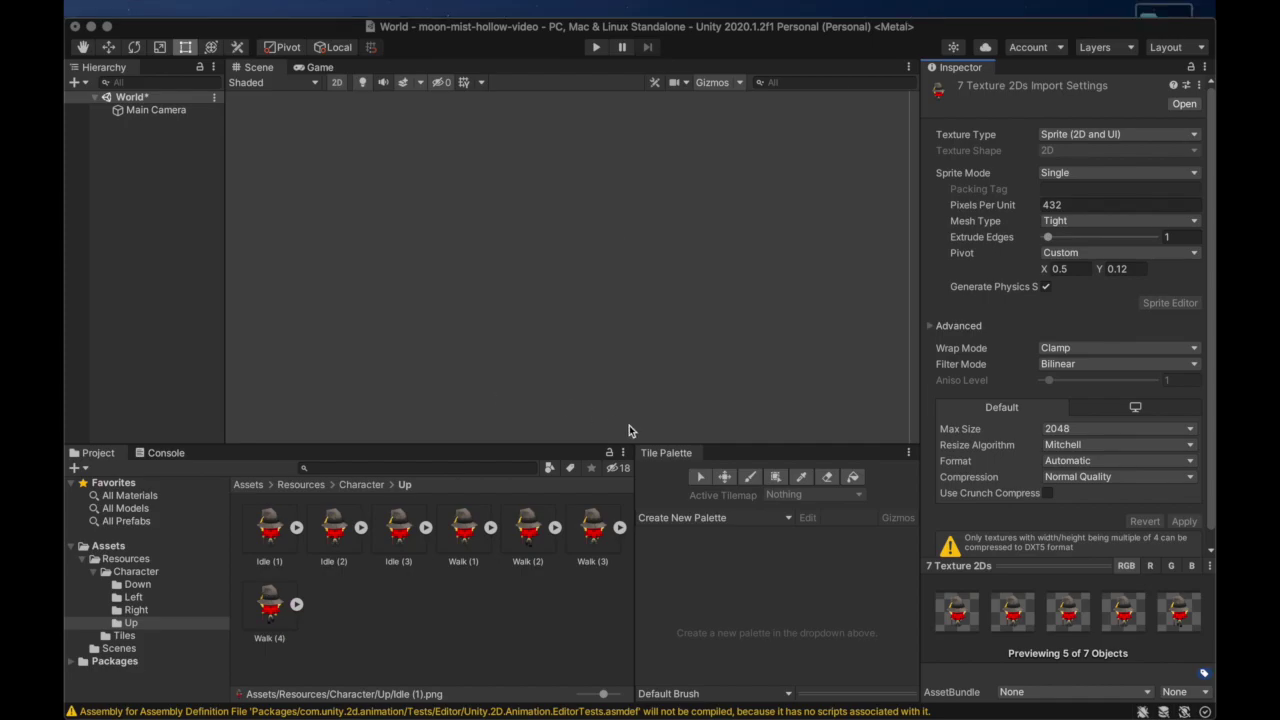
Create a new palette named World Palette with an Isometric Z As Y grid
click(752, 518)
double_click(783, 552)
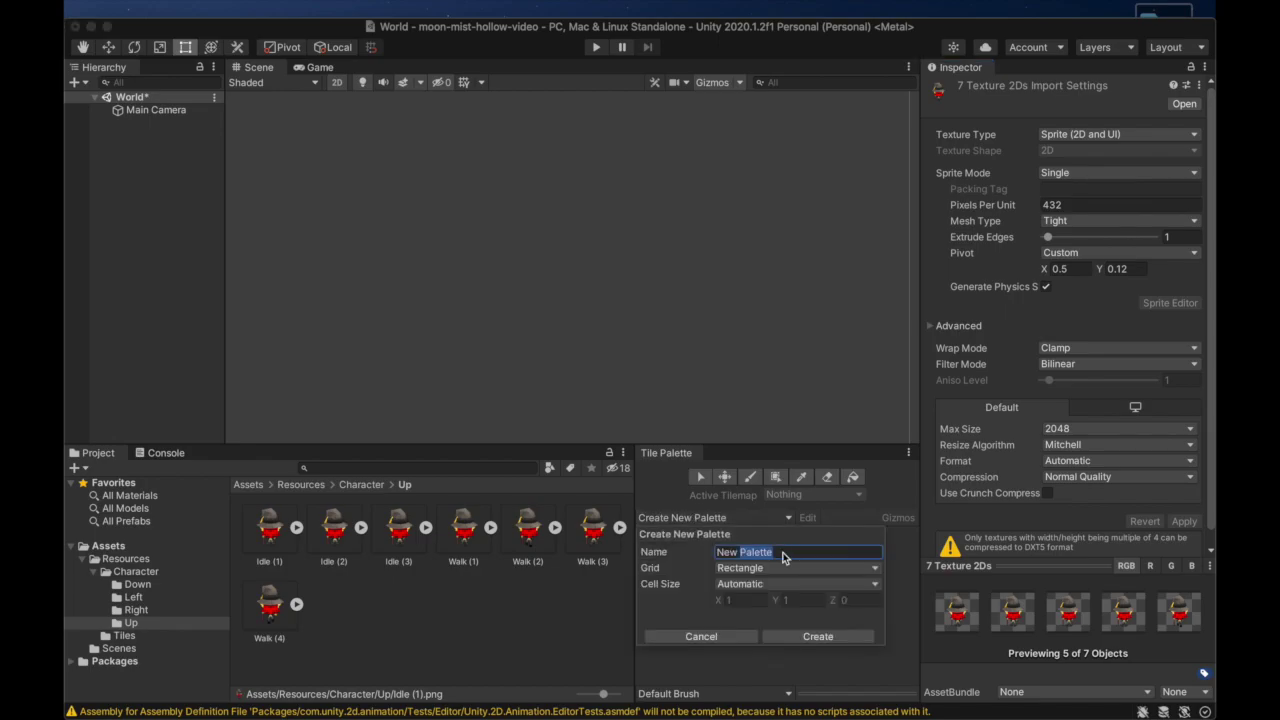
click(783, 552)
key(BackSpace)
key(BackSpace)
key(BackSpace)
key(BackSpace)
key(BackSpace)
key(BackSpace)
key(BackSpace)
key(BackSpace)
key(BackSpace)
key(BackSpace)
key(BackSpace)
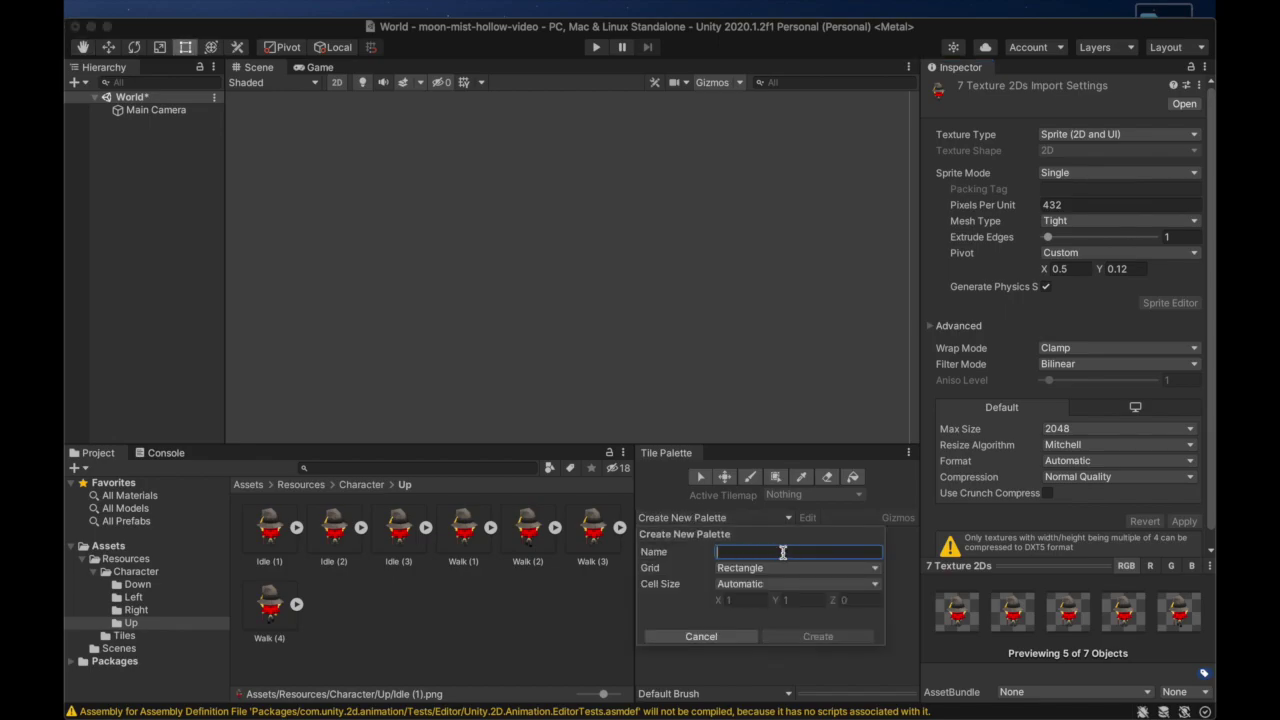
text(World Palette)
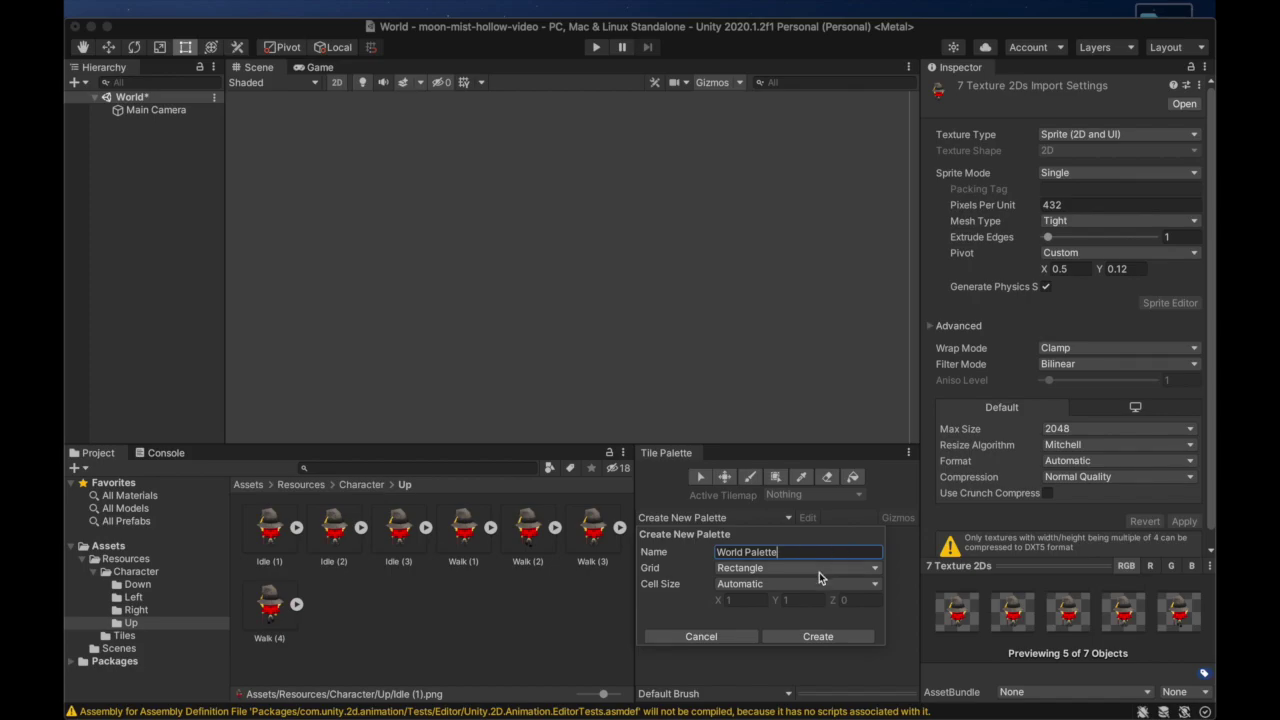
click(819, 568)
click(762, 612)
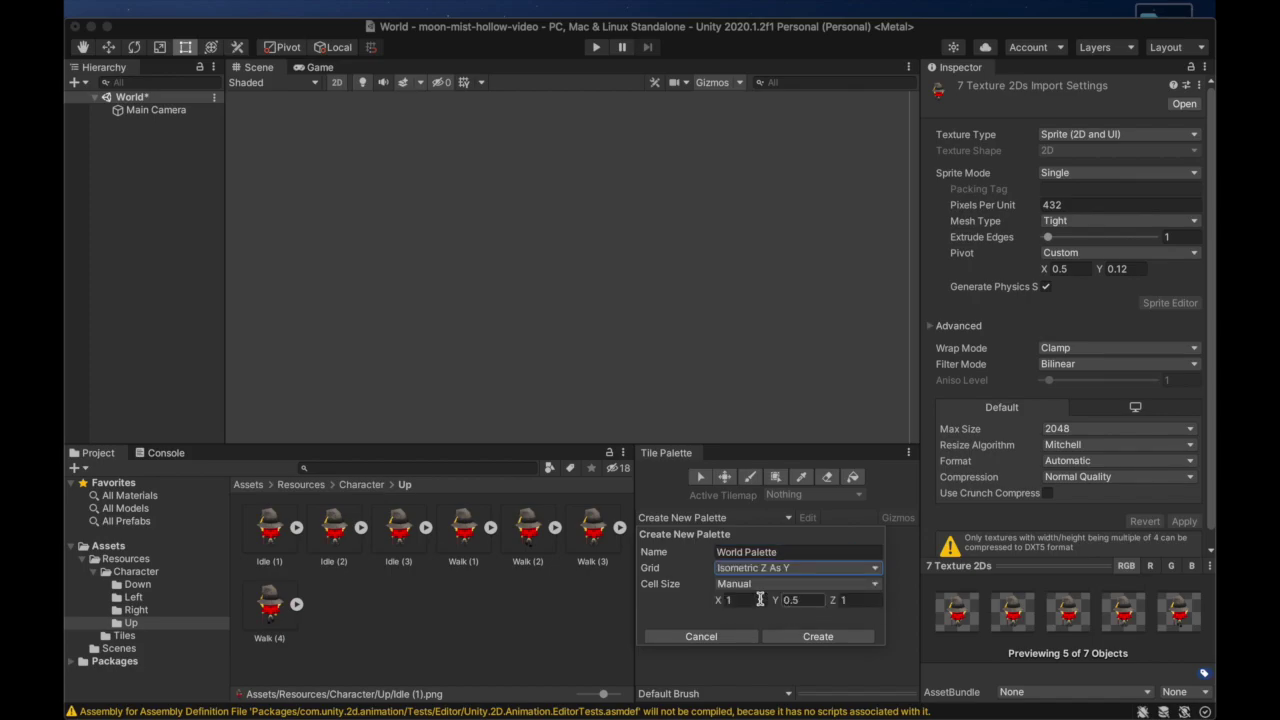
click(810, 636)
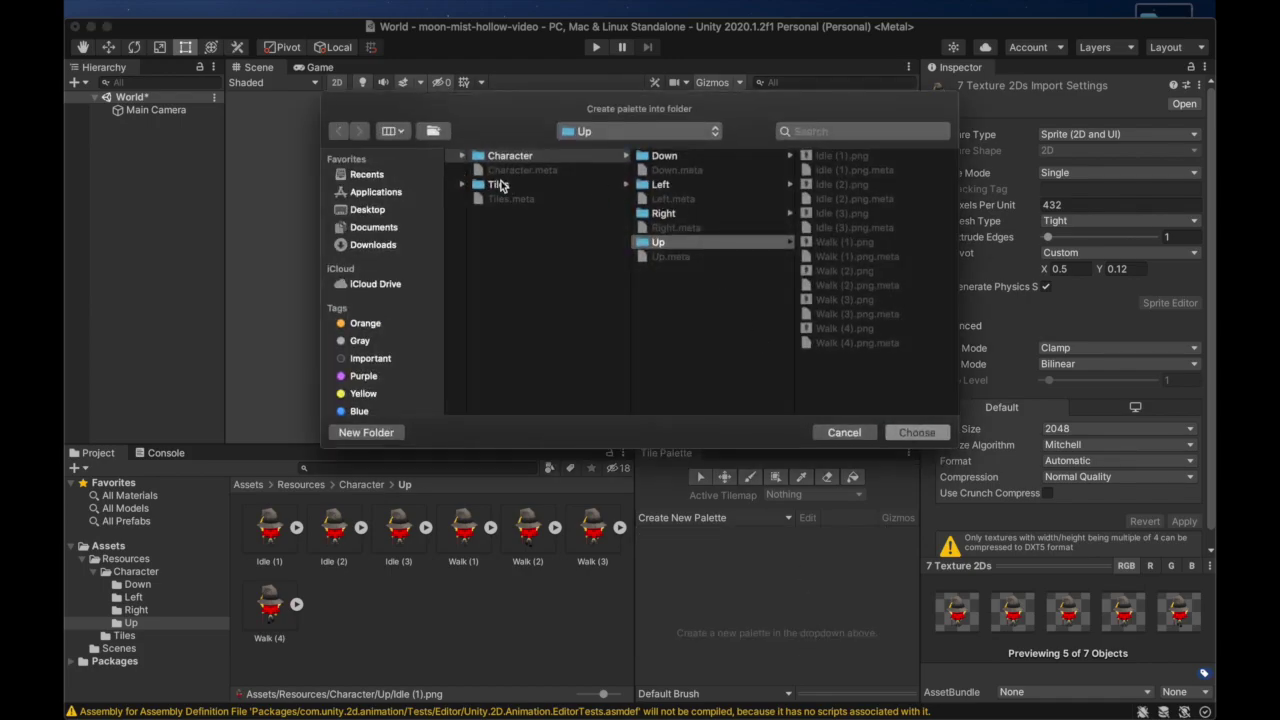
Make a new Tiles folder under Assets and save the palette there
key(Left)
key(Left)
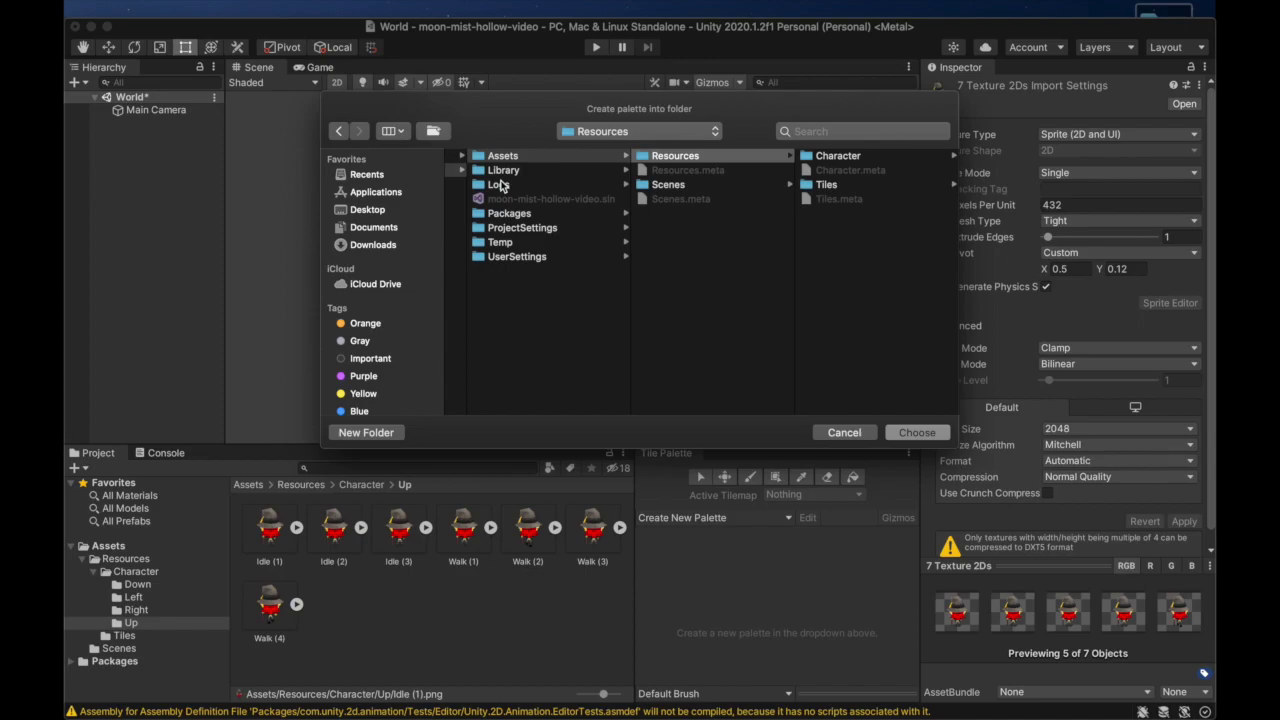
key(Left)
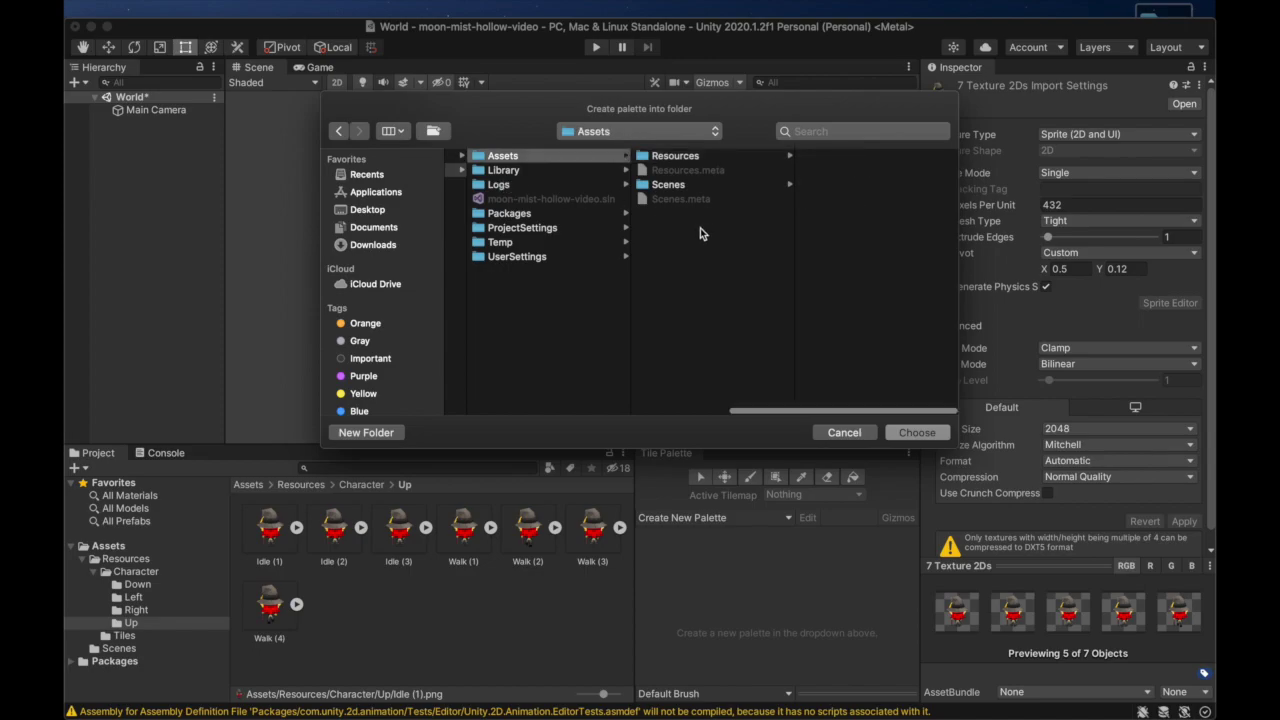
click(366, 432)
text(Tiles)
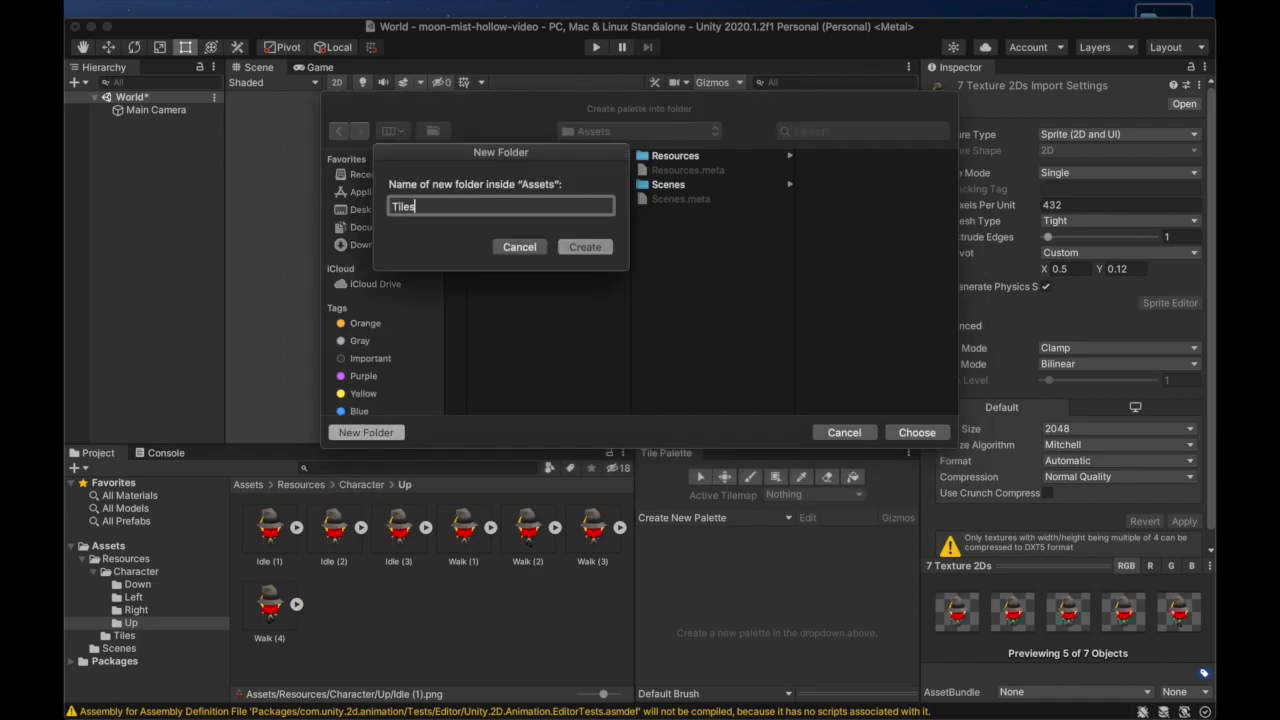
click(589, 245)
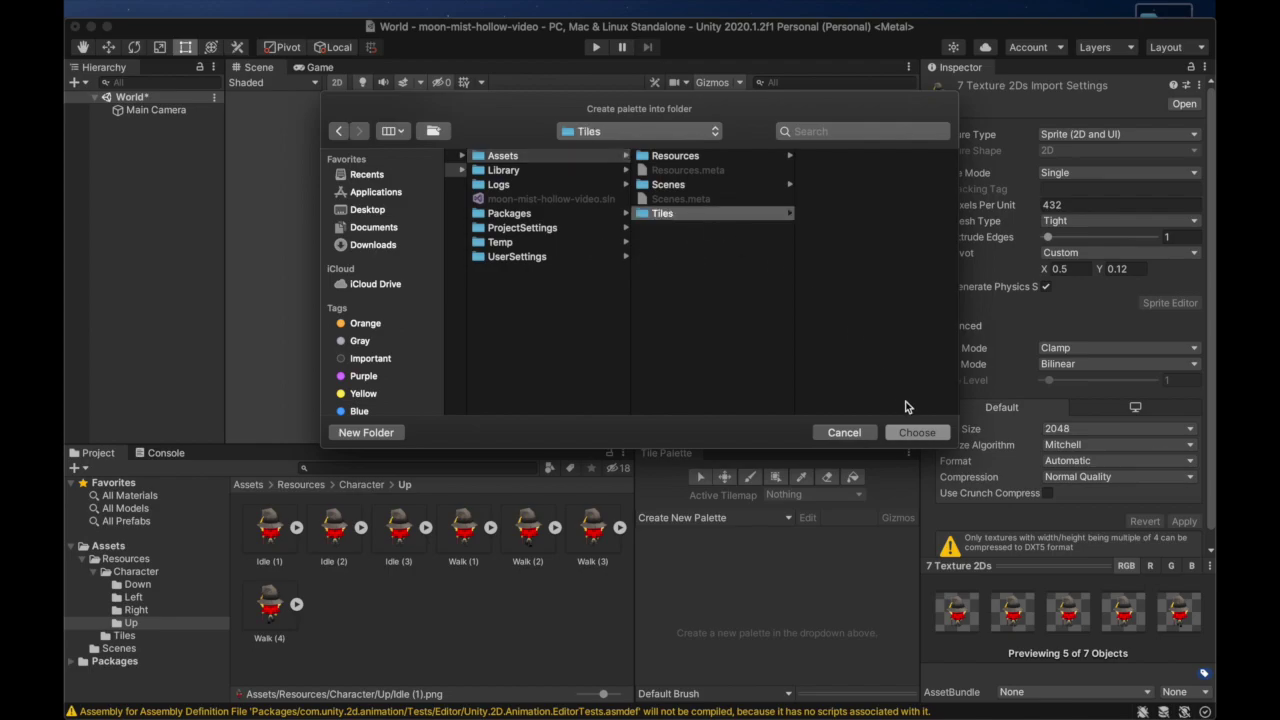
click(912, 432)
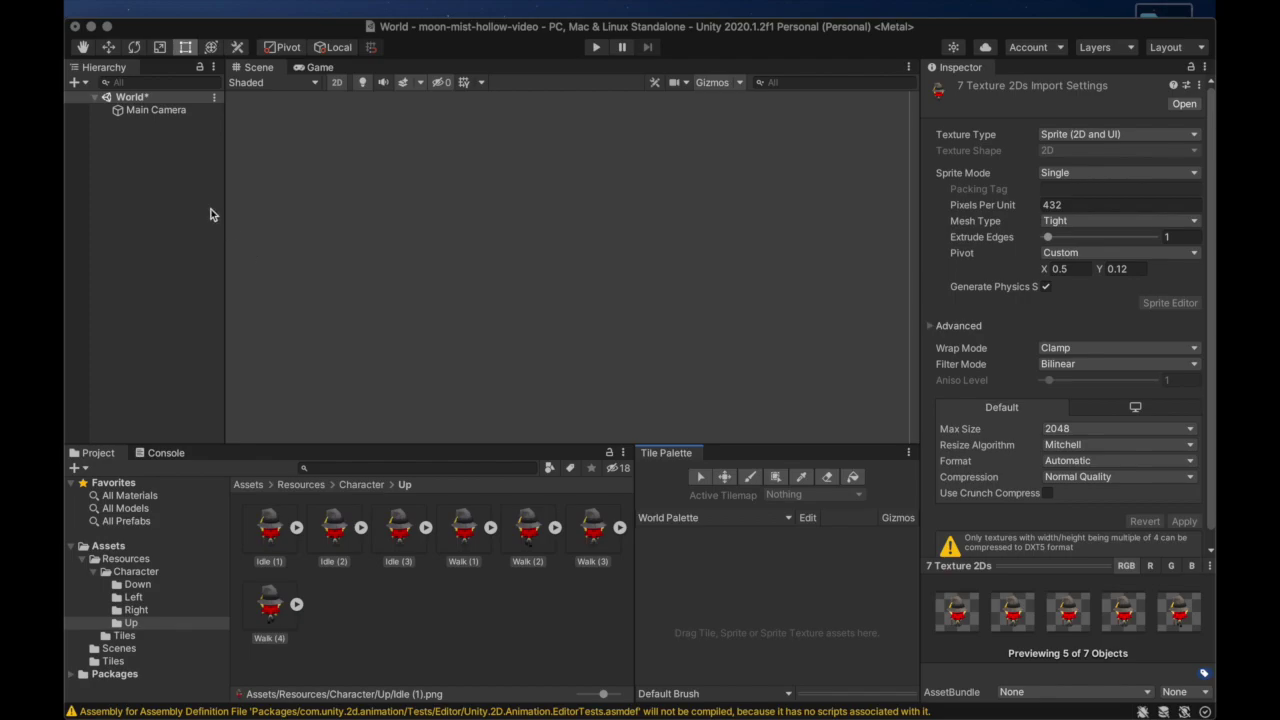
Add a 2D Isometric Z As Y Tilemap under a Grid in the World scene and frame it
click(162, 152)
click(130, 97)
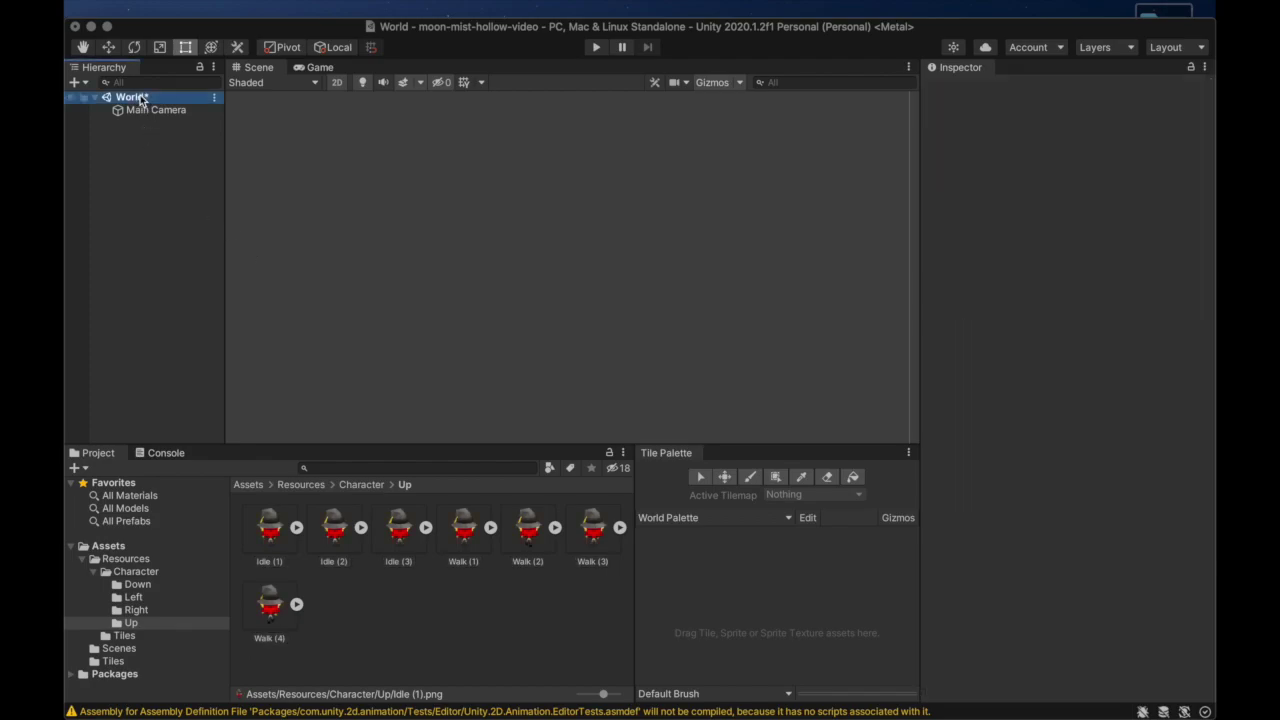
right_click(141, 99)
click(116, 140)
right_click(143, 151)
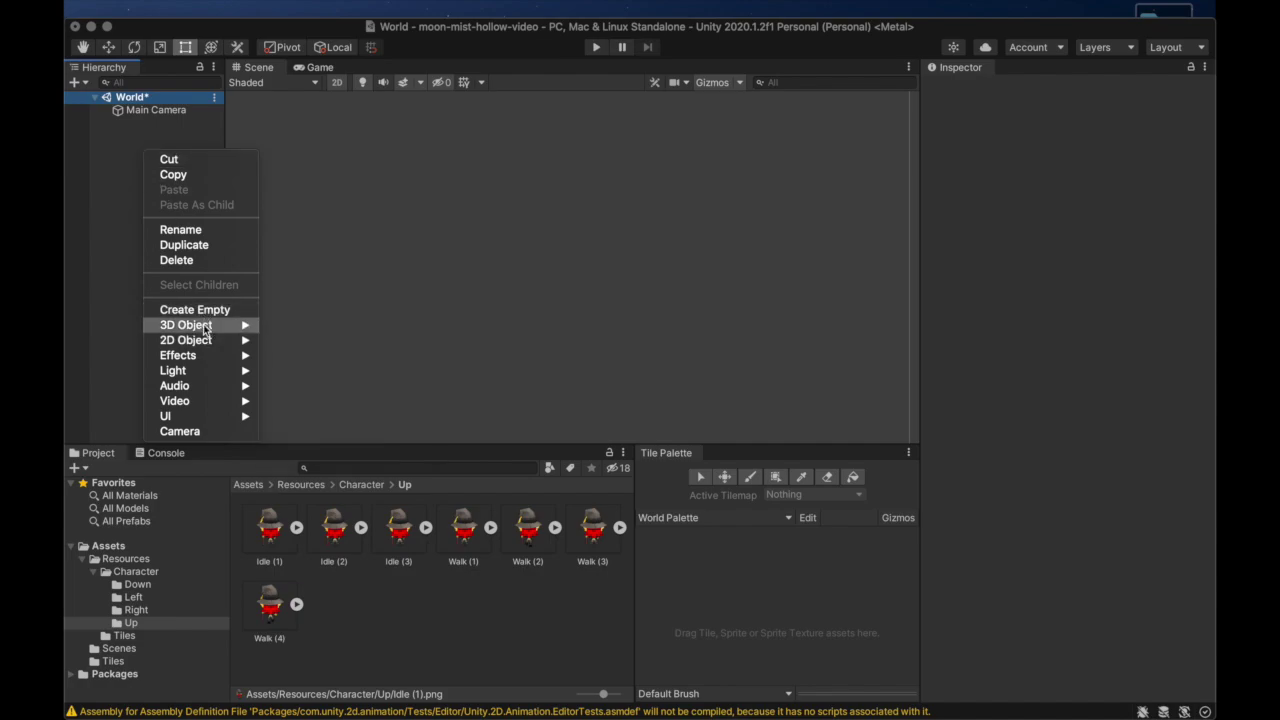
mouse_move(205, 340)
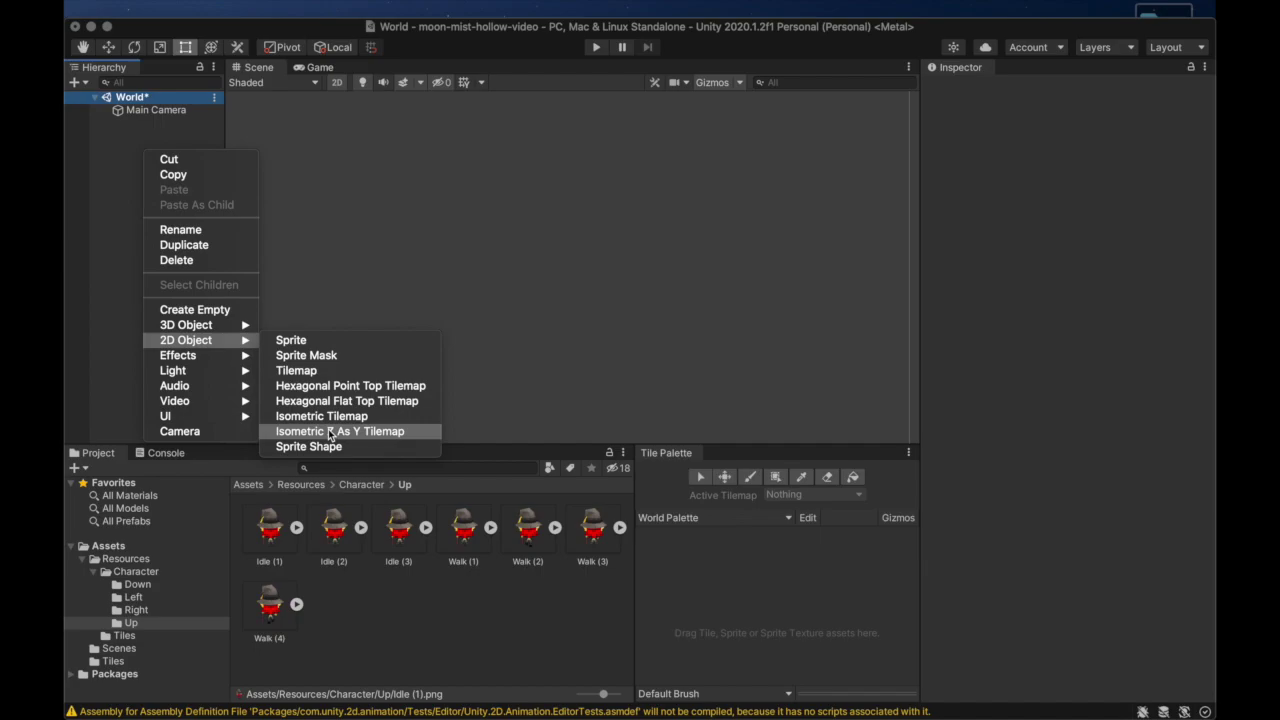
click(329, 431)
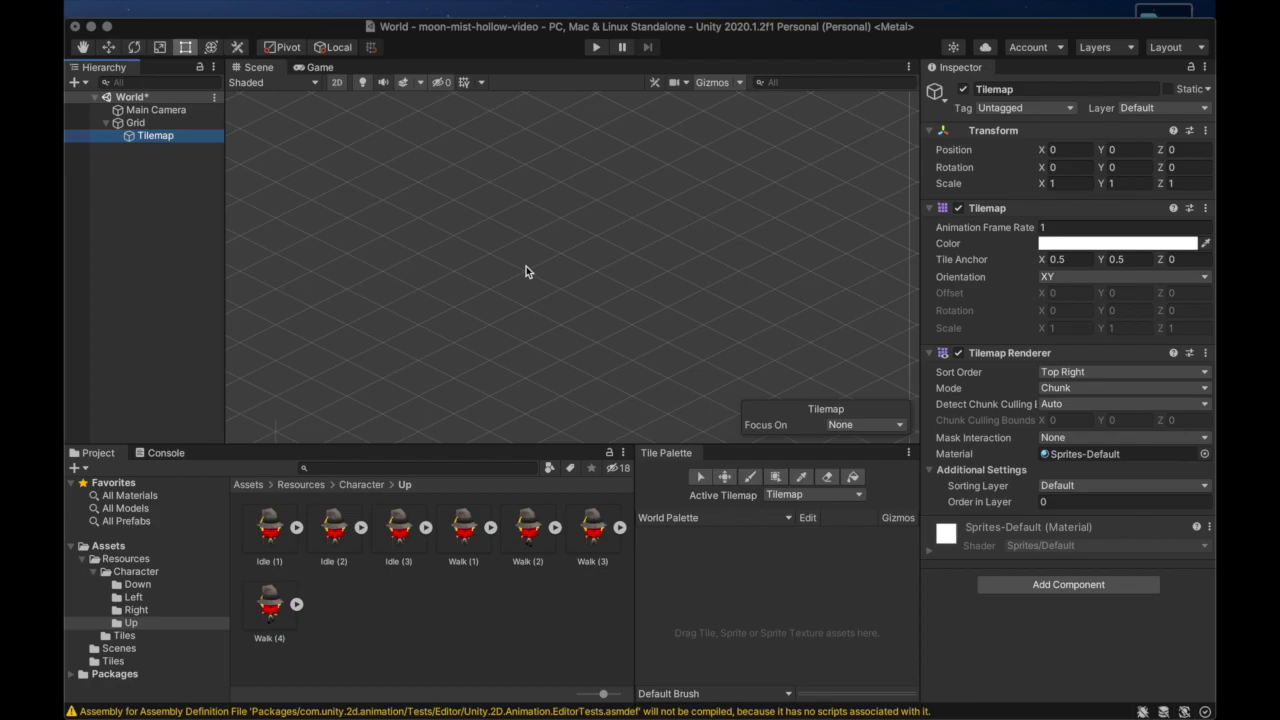
scroll(526, 266, down, 5)
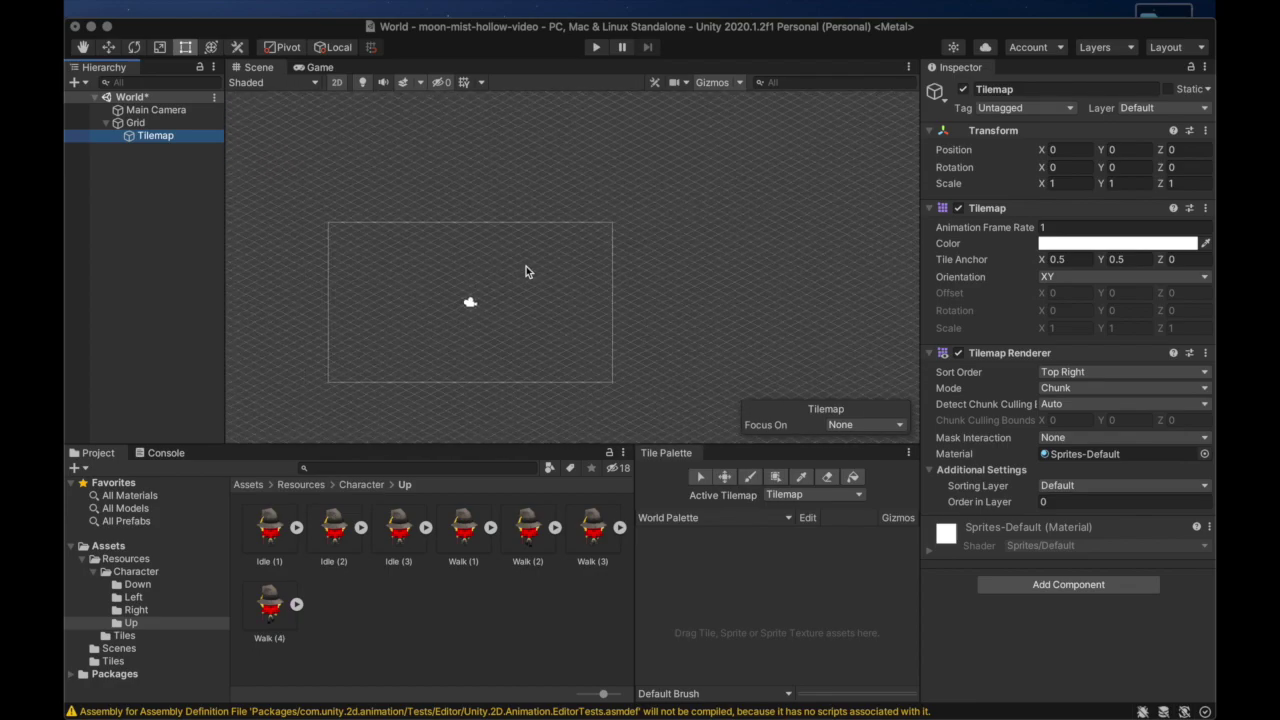
middle_drag(526, 266, 622, 241)
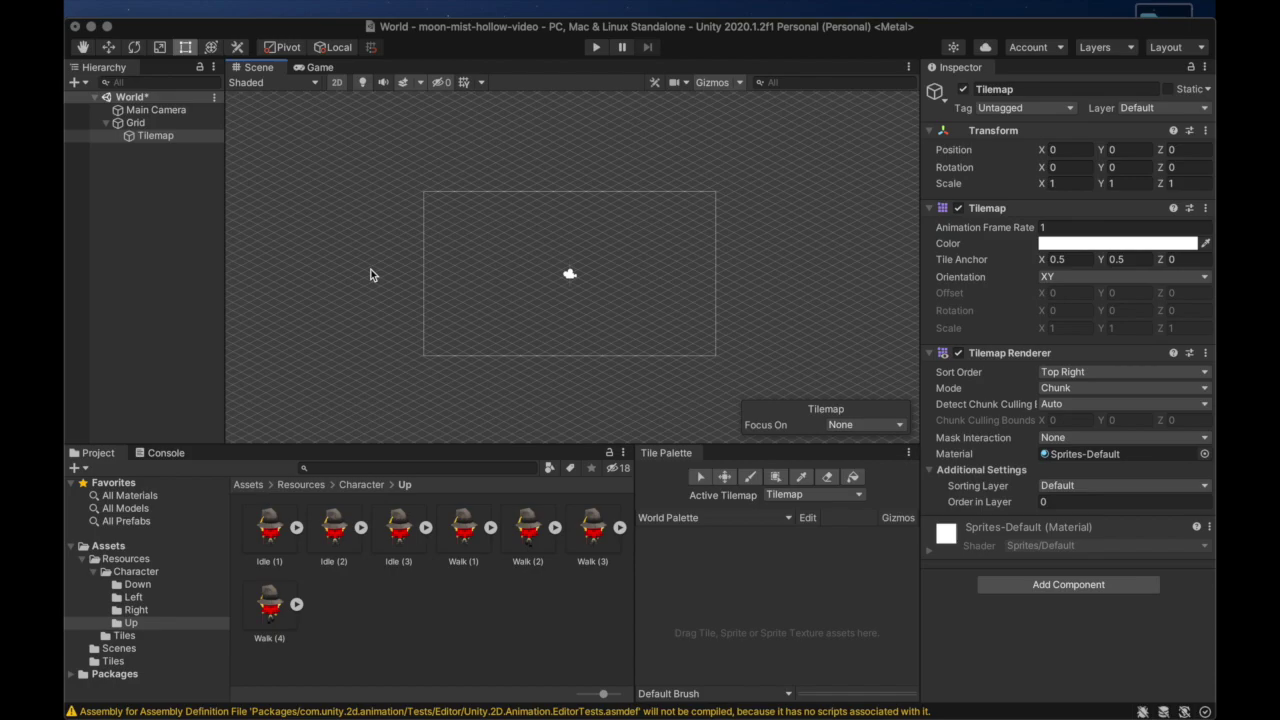
click(193, 8)
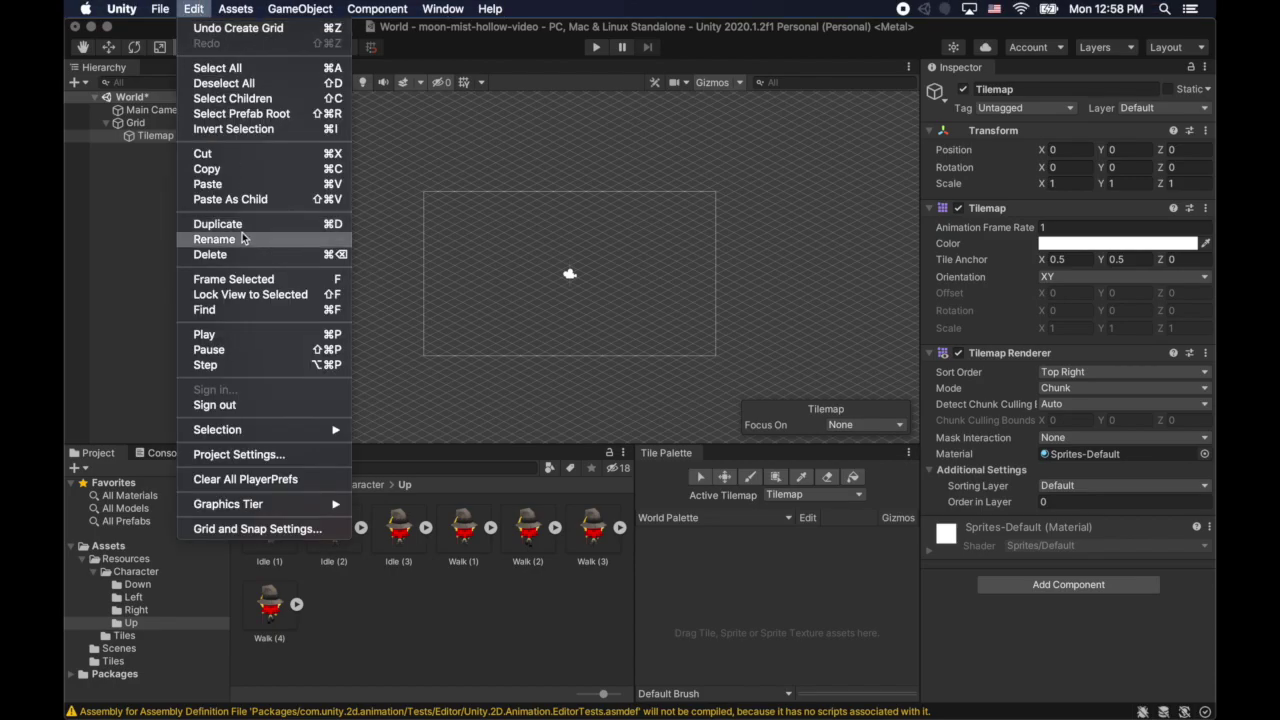
In Project Settings Graphics, set Transparency Sort Mode to Custom Axis
click(240, 455)
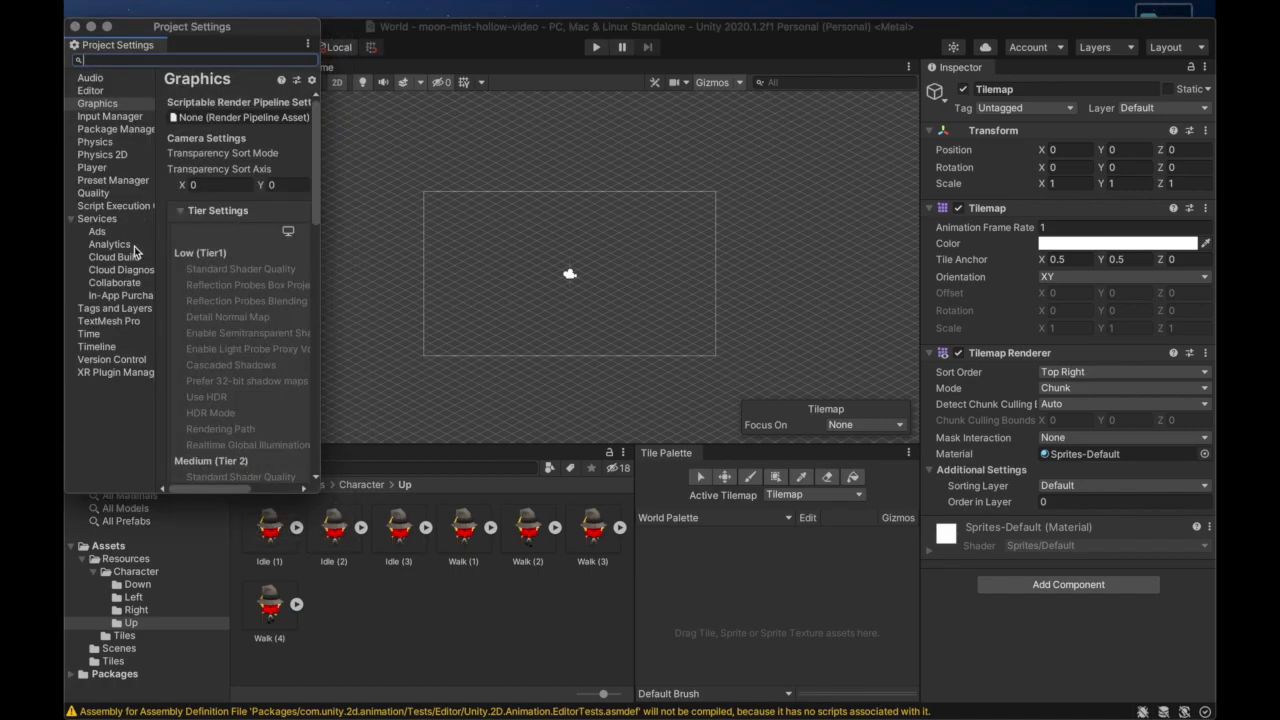
drag(137, 30, 251, 52)
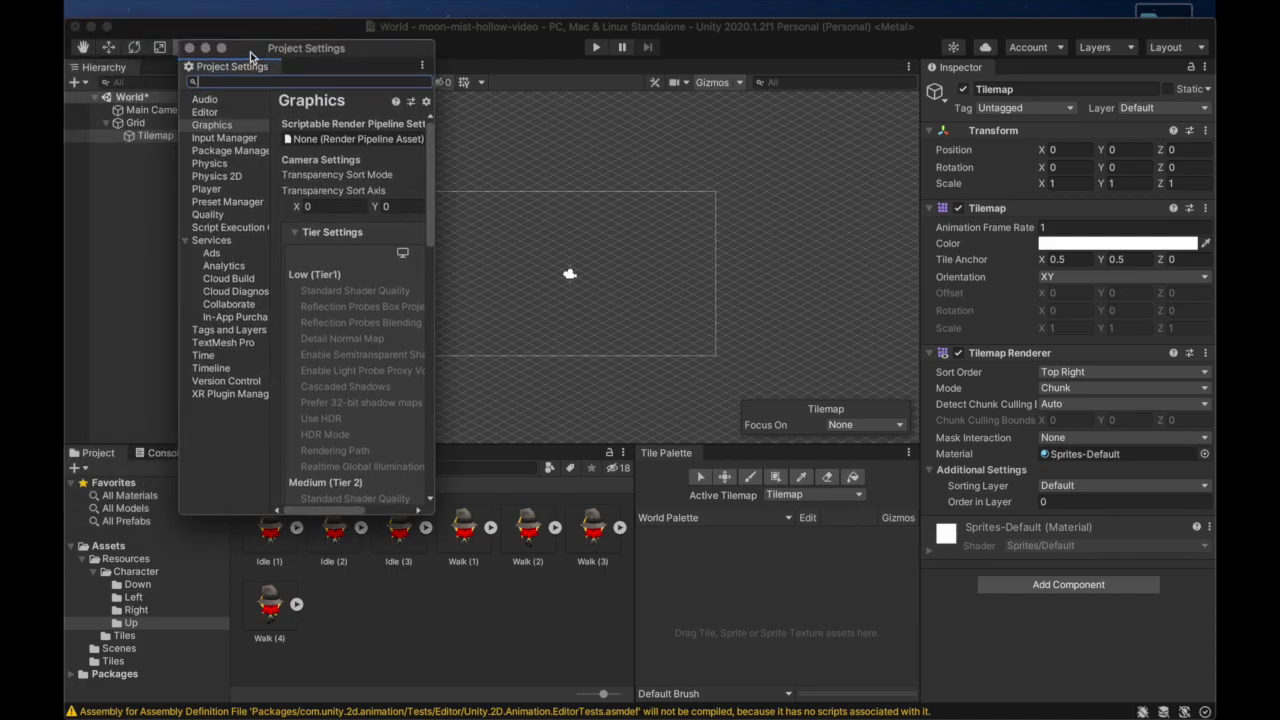
drag(436, 62, 976, 150)
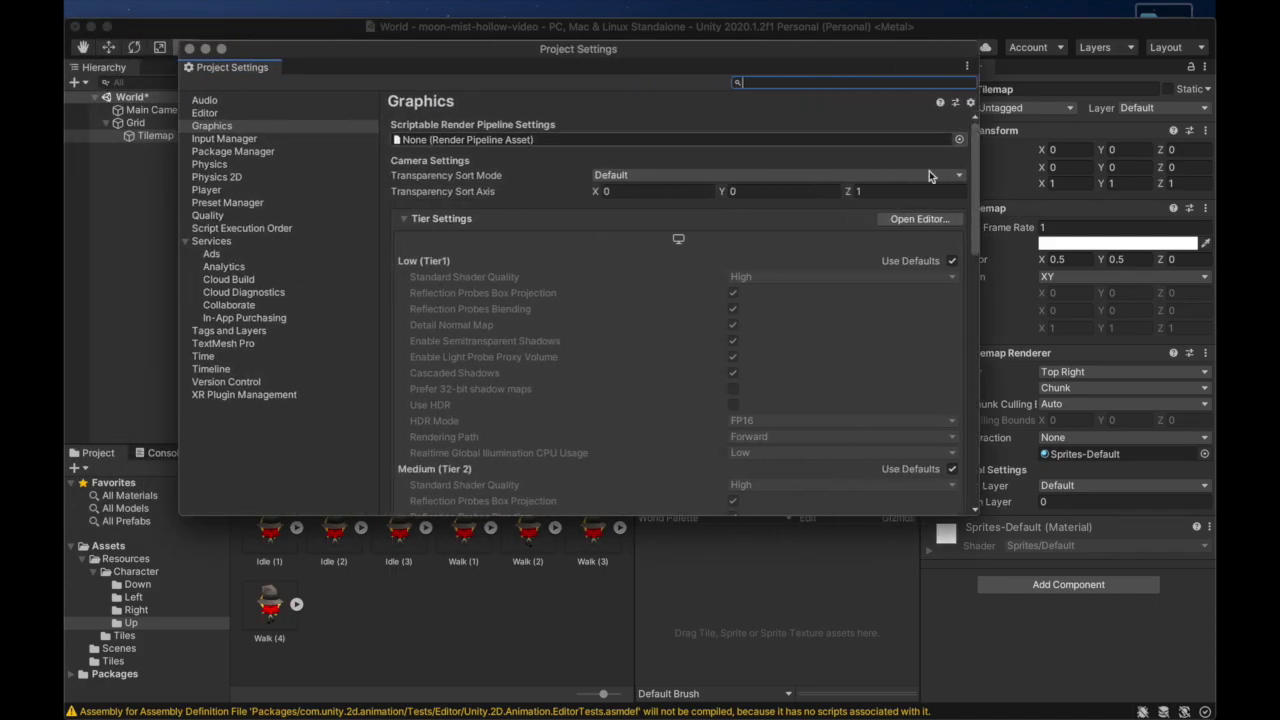
click(745, 190)
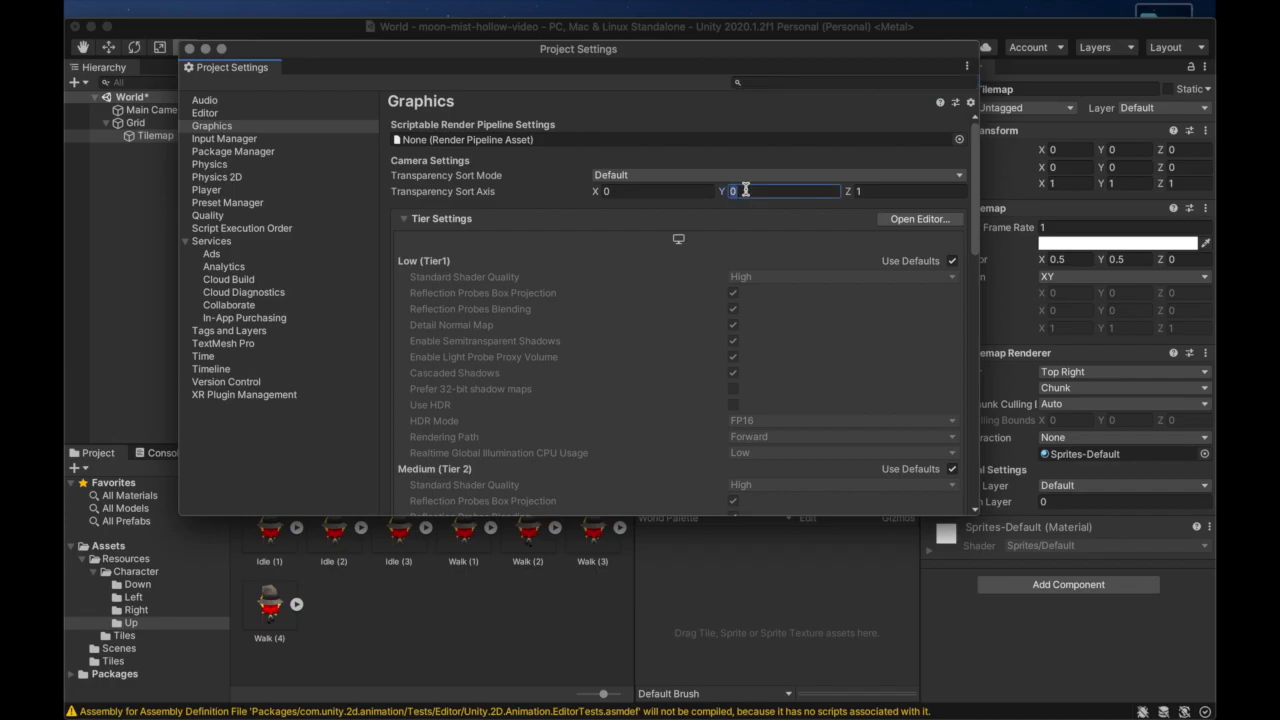
click(742, 177)
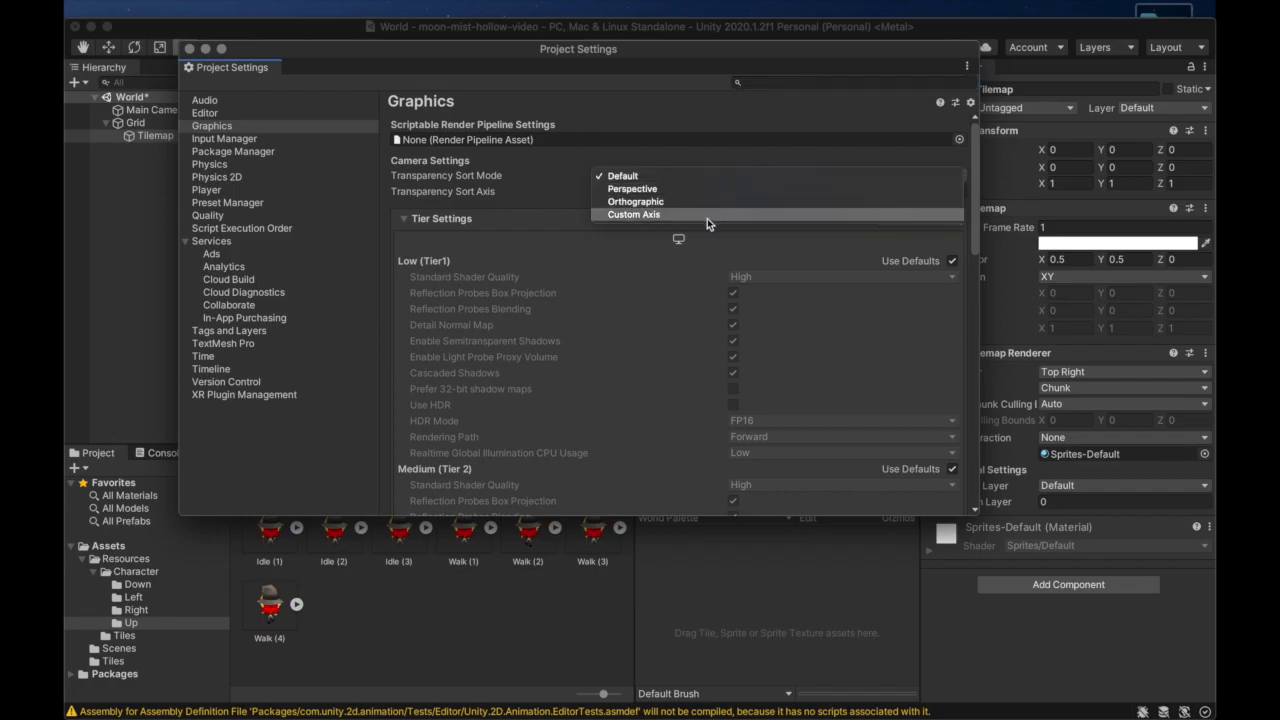
click(707, 214)
Set the transparency sort axis to X 0, Y 1, Z -0.26 and close Project Settings
click(749, 191)
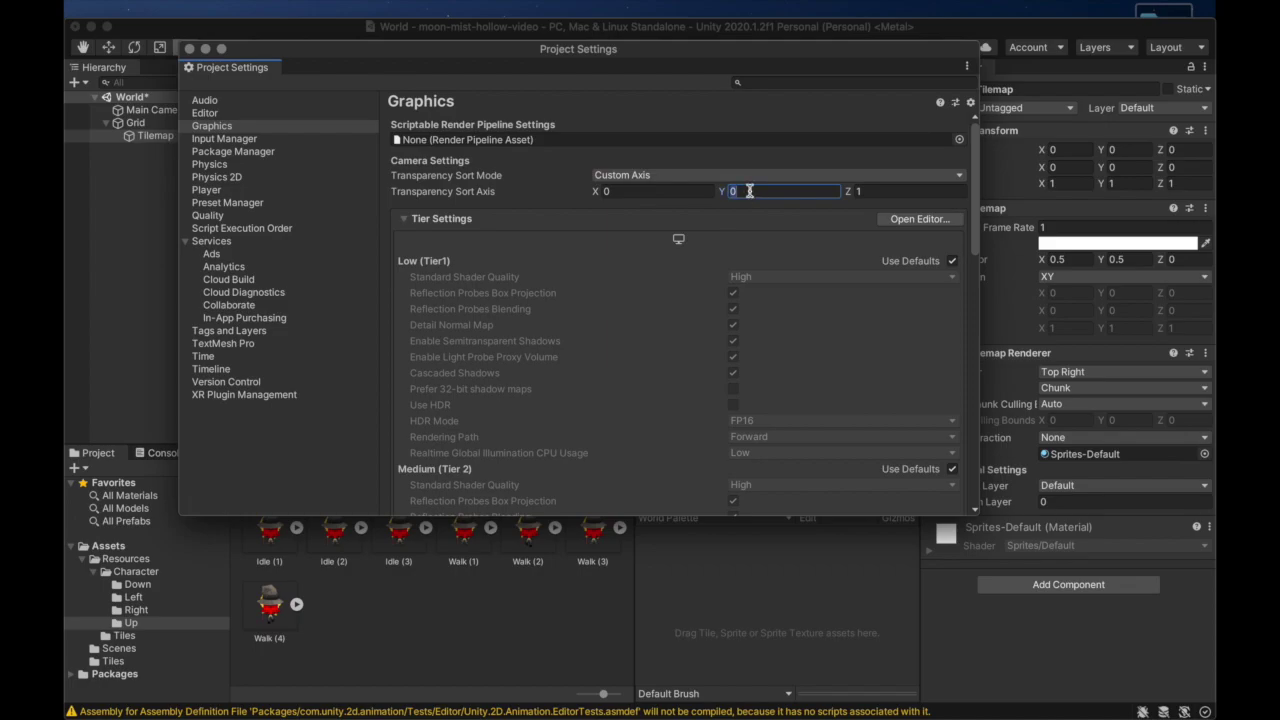
text(1)
click(880, 191)
text(0)
key(BackSpace)
text(-0.26)
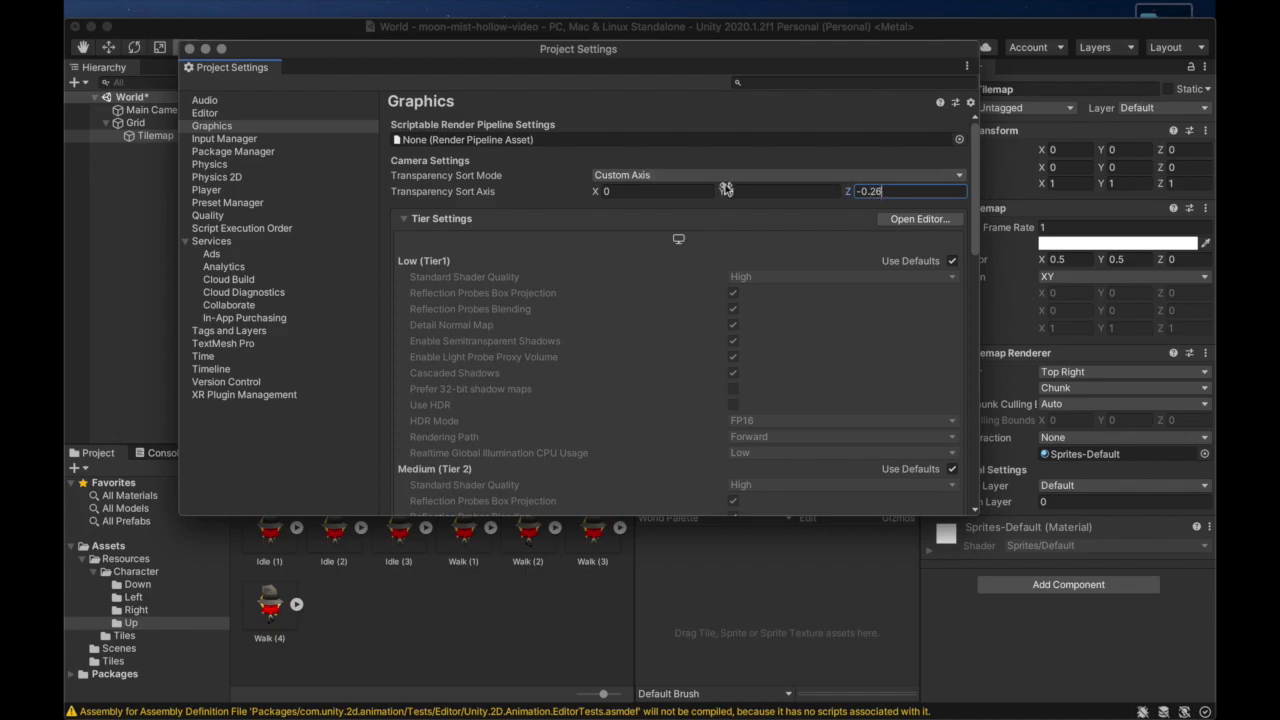
click(655, 191)
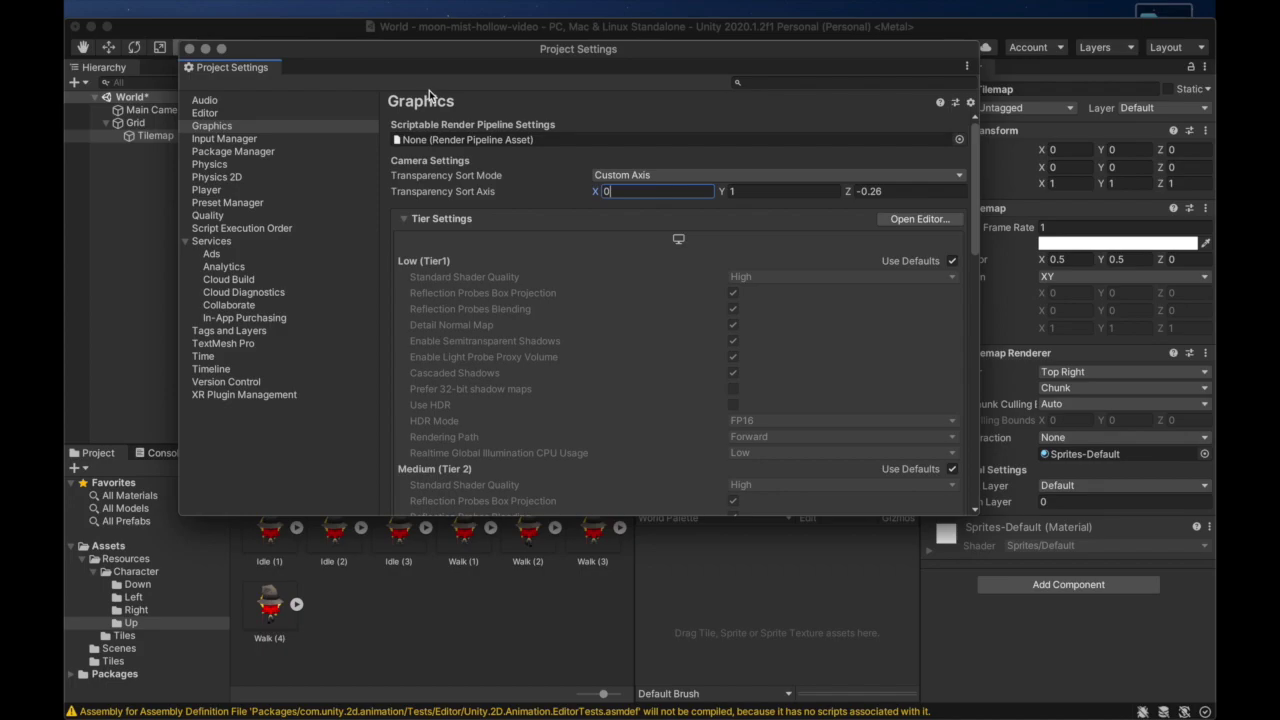
click(190, 48)
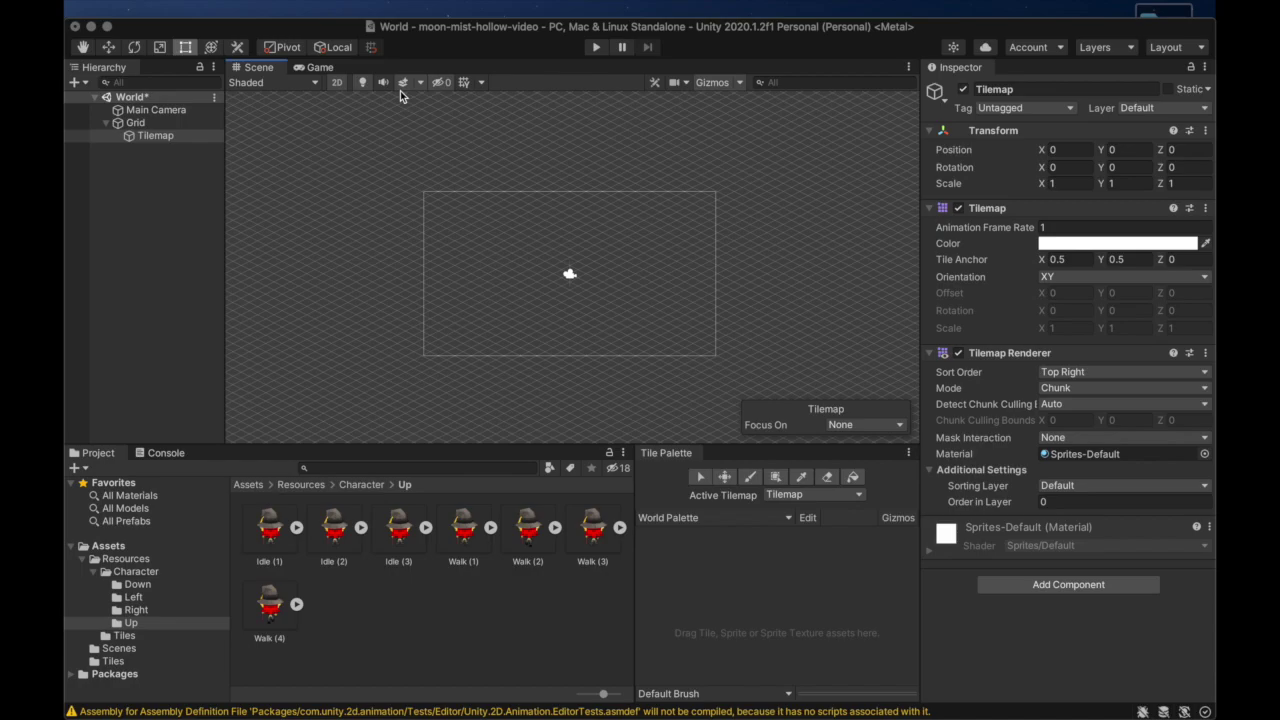
Change the Tilemap Renderer Mode from Chunk to Individual
click(1168, 390)
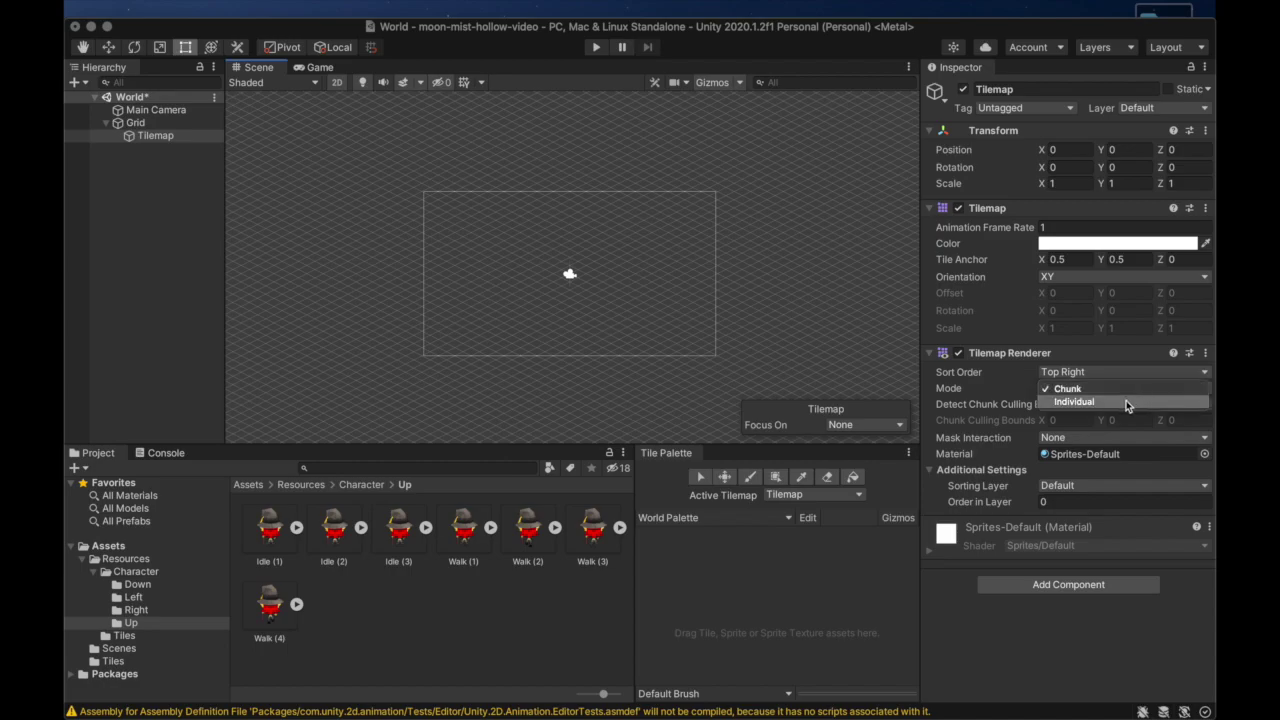
click(1126, 402)
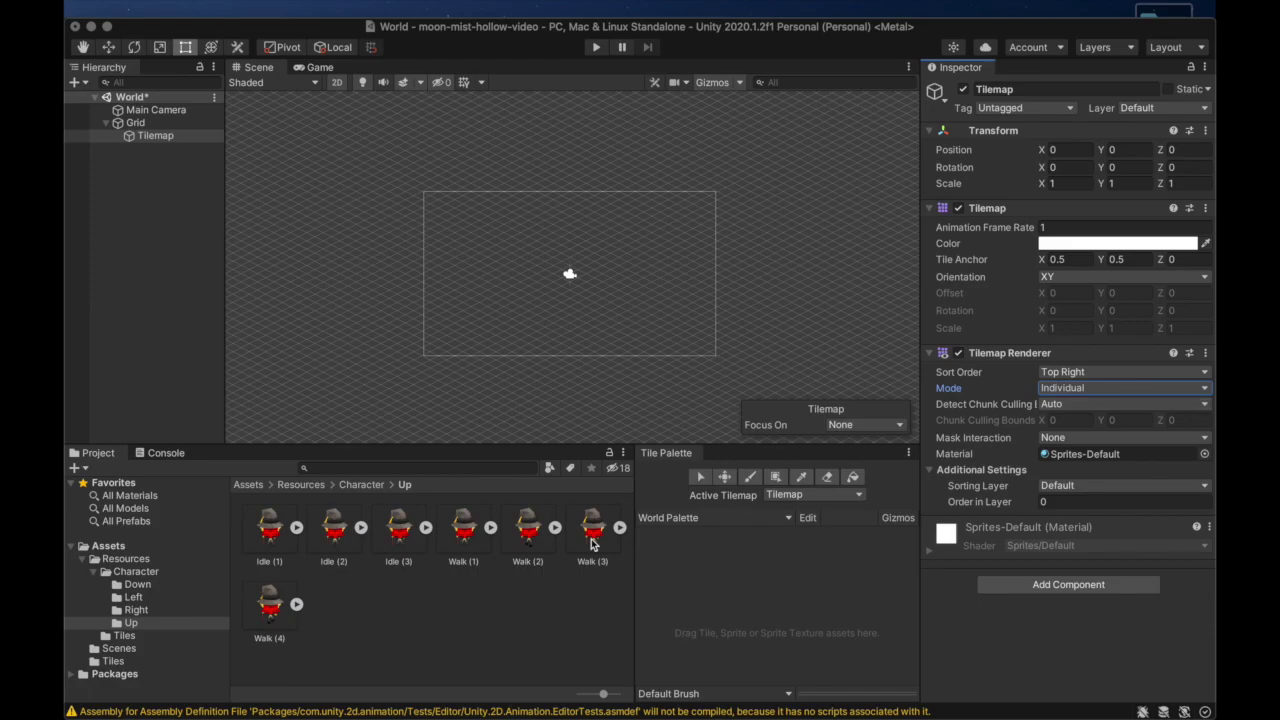
click(124, 635)
Drag all brick, stone, grass and water textures into the World Palette, generating tiles in the Tiles folder
click(262, 532)
key(super+a)
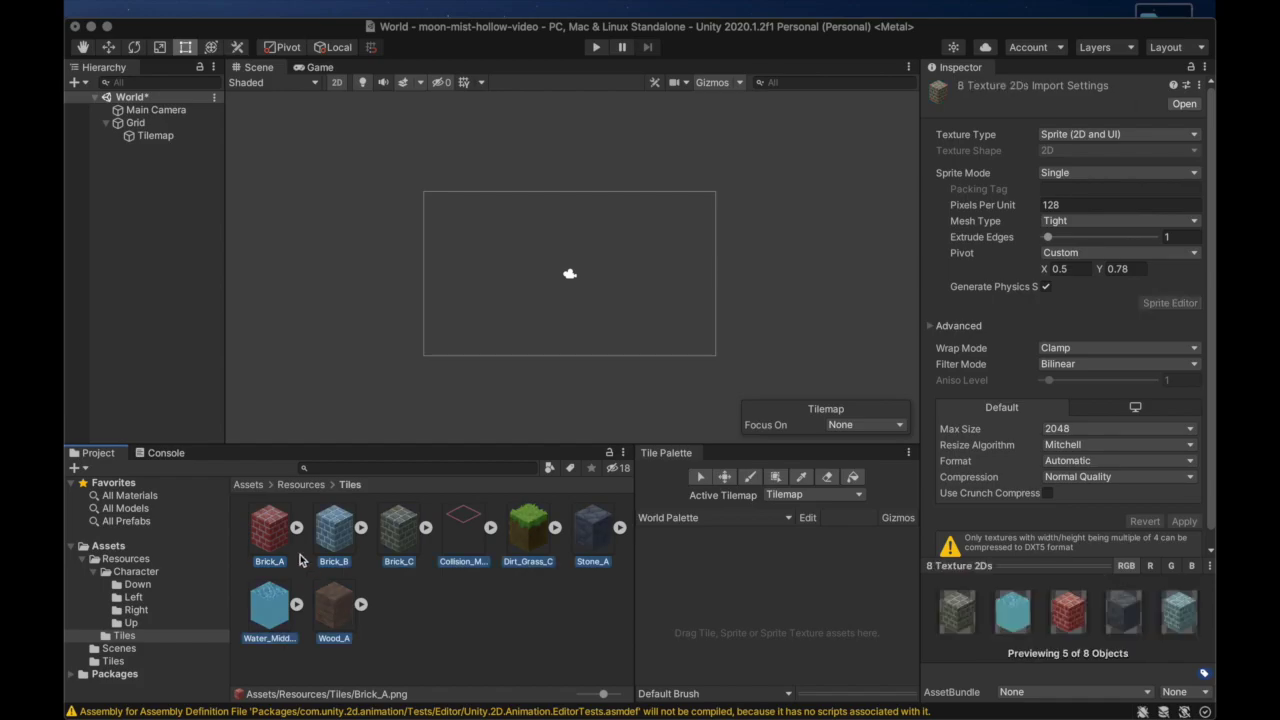
drag(273, 533, 766, 610)
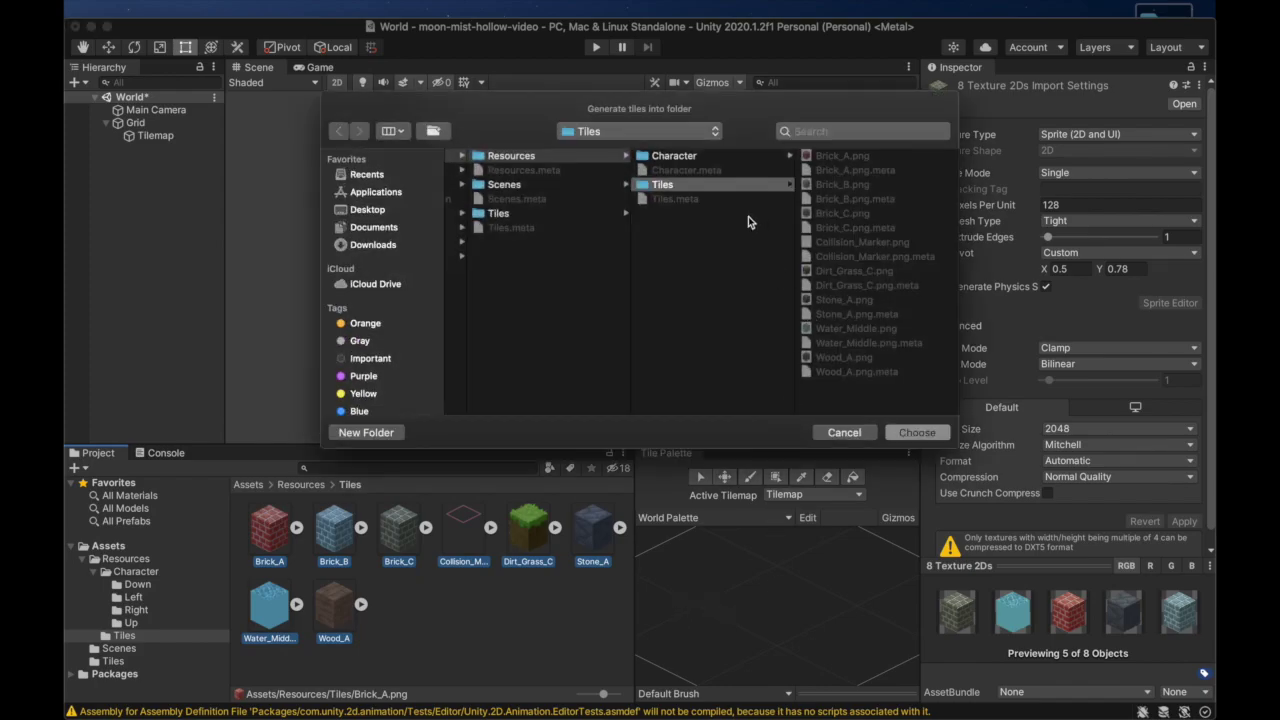
click(914, 432)
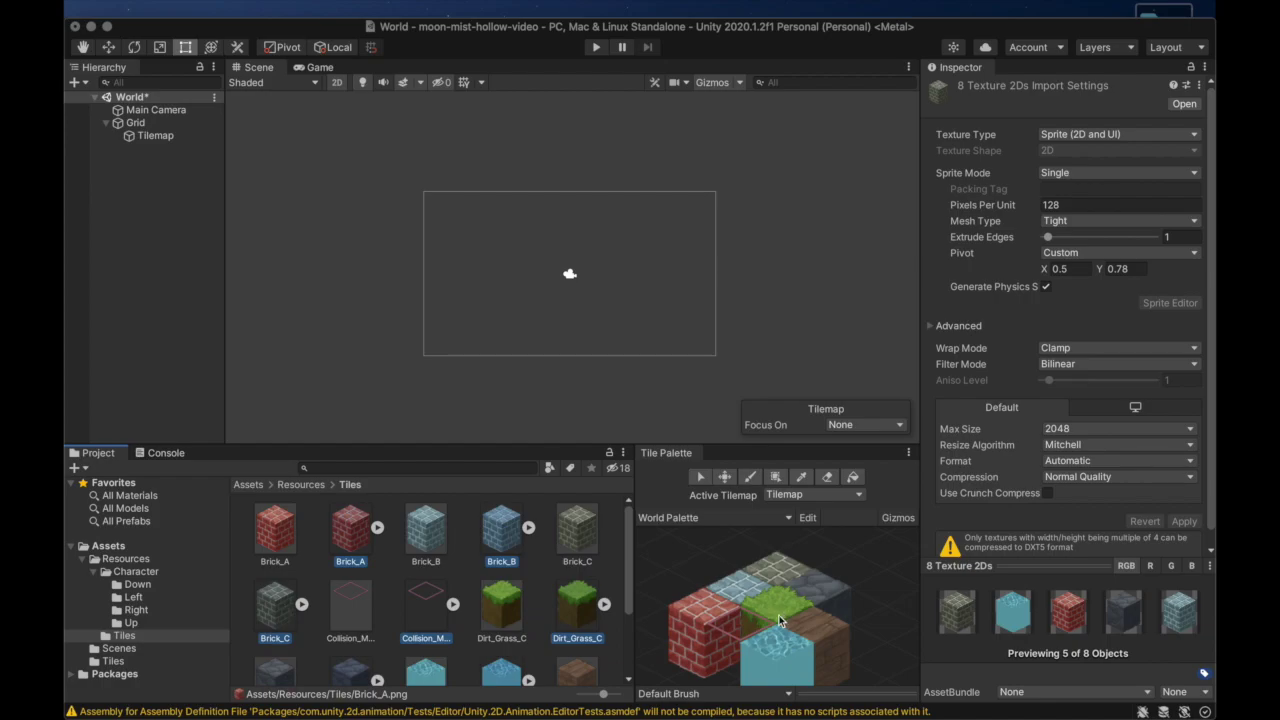
scroll(781, 621, down, 3)
middle_drag(773, 603, 776, 578)
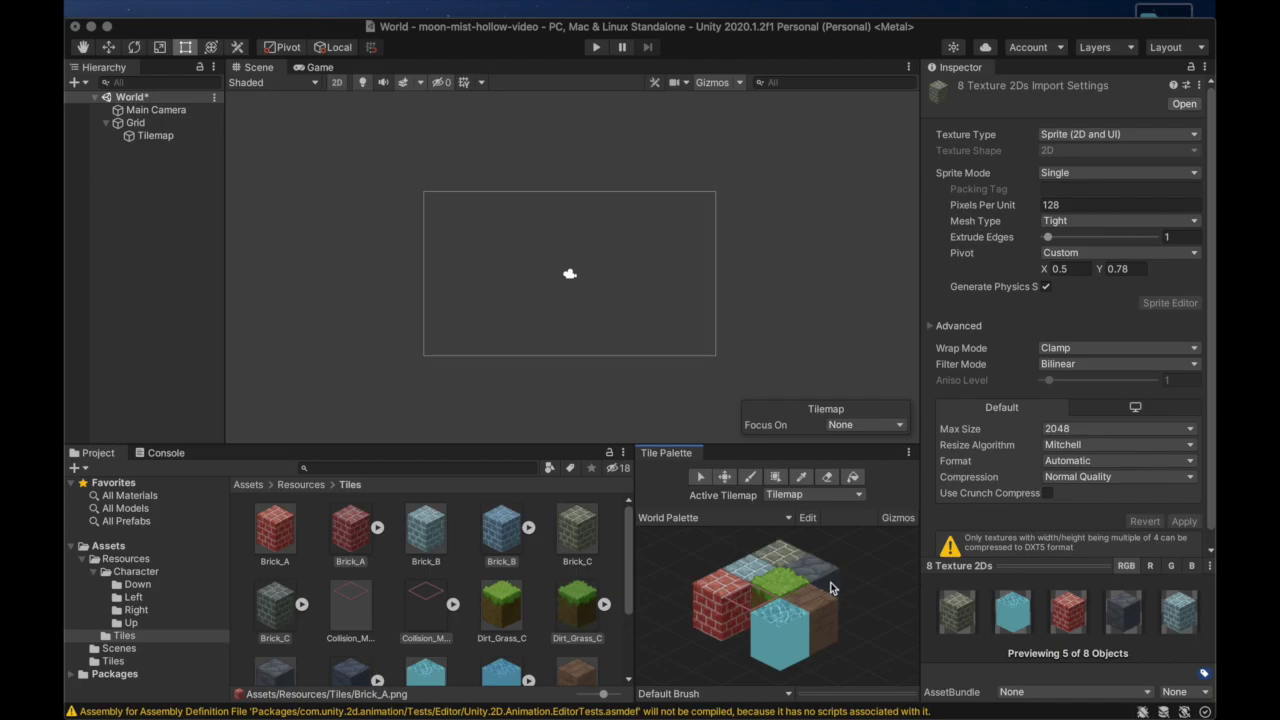
key(b)
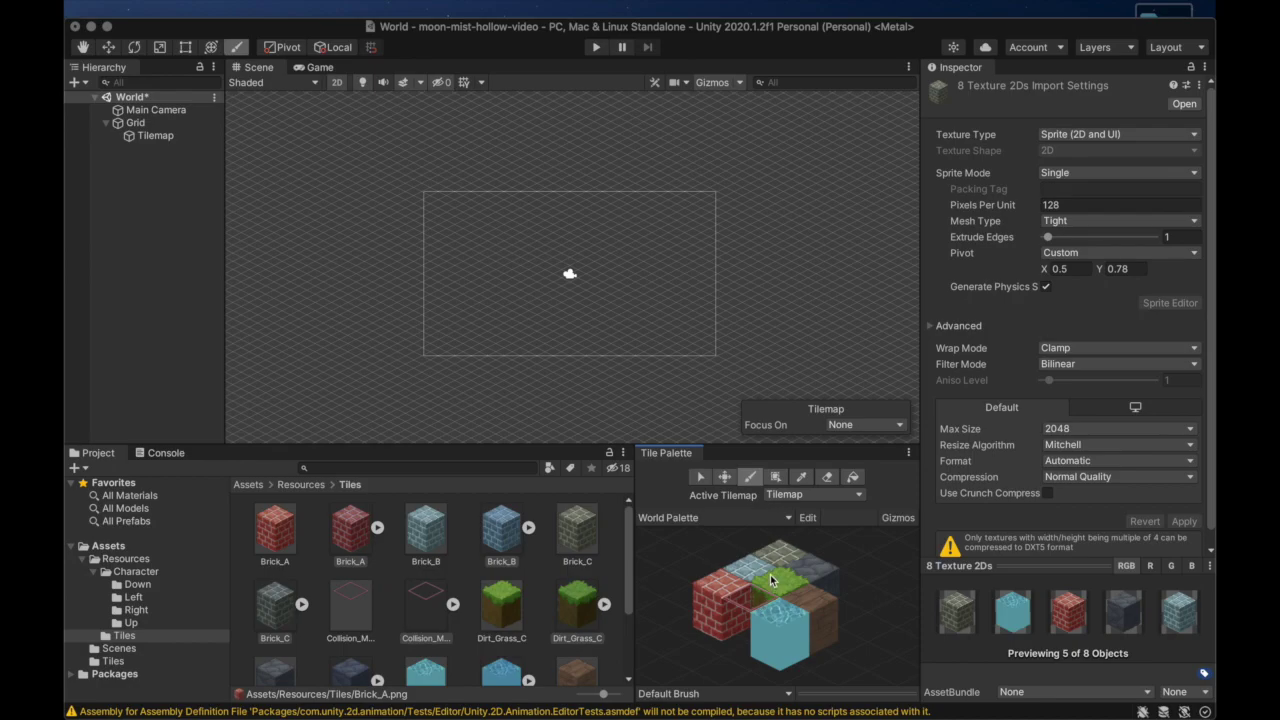
Box-fill a large diamond of grass tiles, extending it along the lower-left edge
click(775, 476)
mouse_move(570, 432)
mouse_down()
mouse_move(583, 246)
mouse_move(550, 122)
mouse_move(563, 113)
mouse_move(740, 242)
mouse_move(566, 441)
mouse_up()
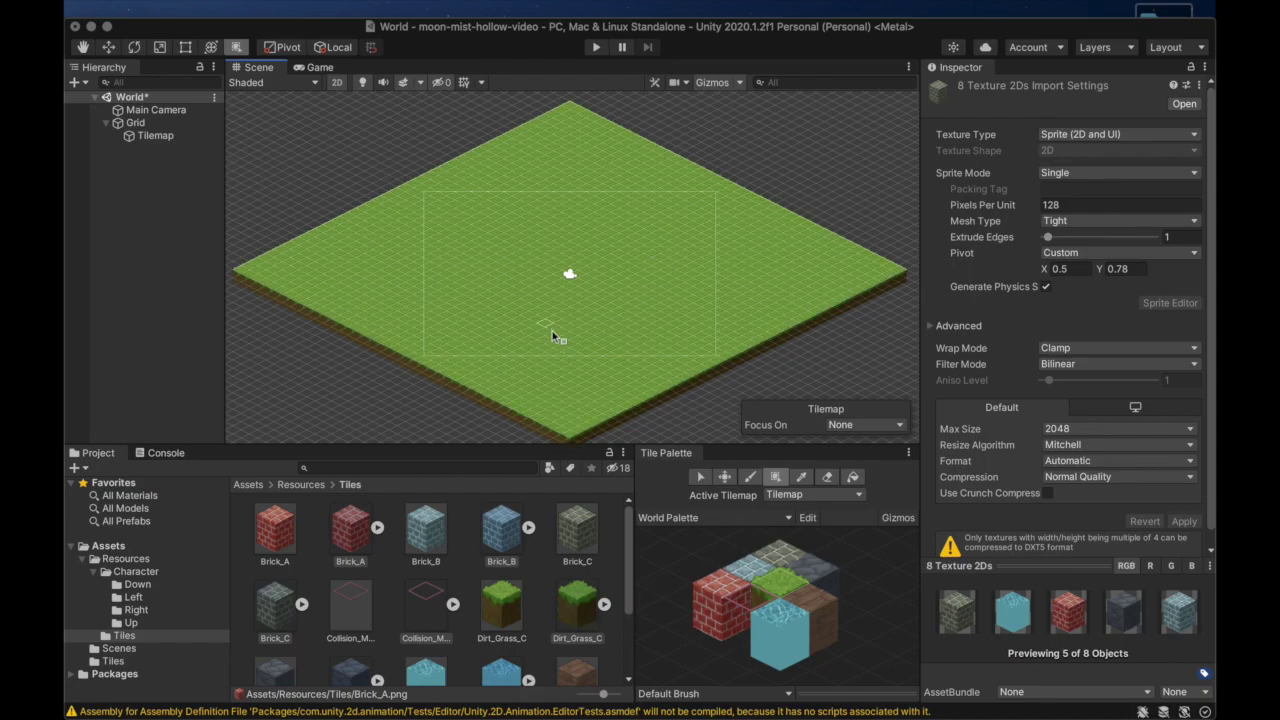
drag(490, 353, 563, 443)
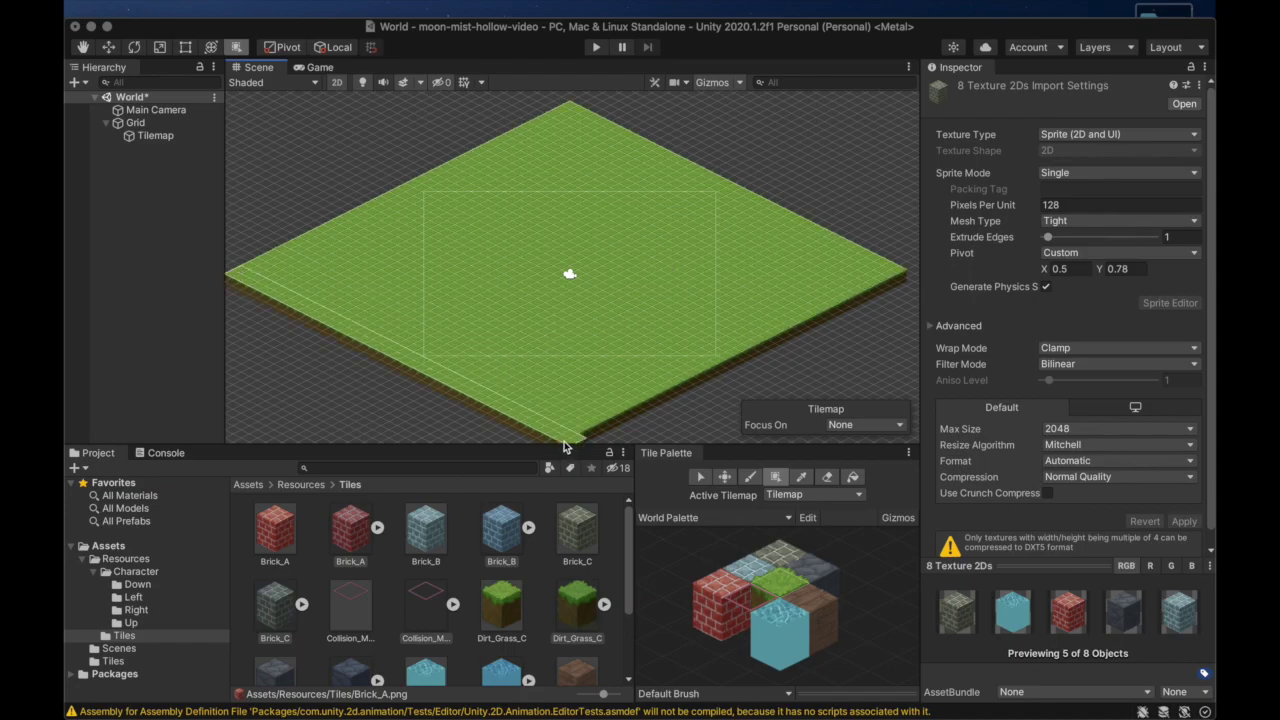
key(q)
scroll(642, 354, down, 1)
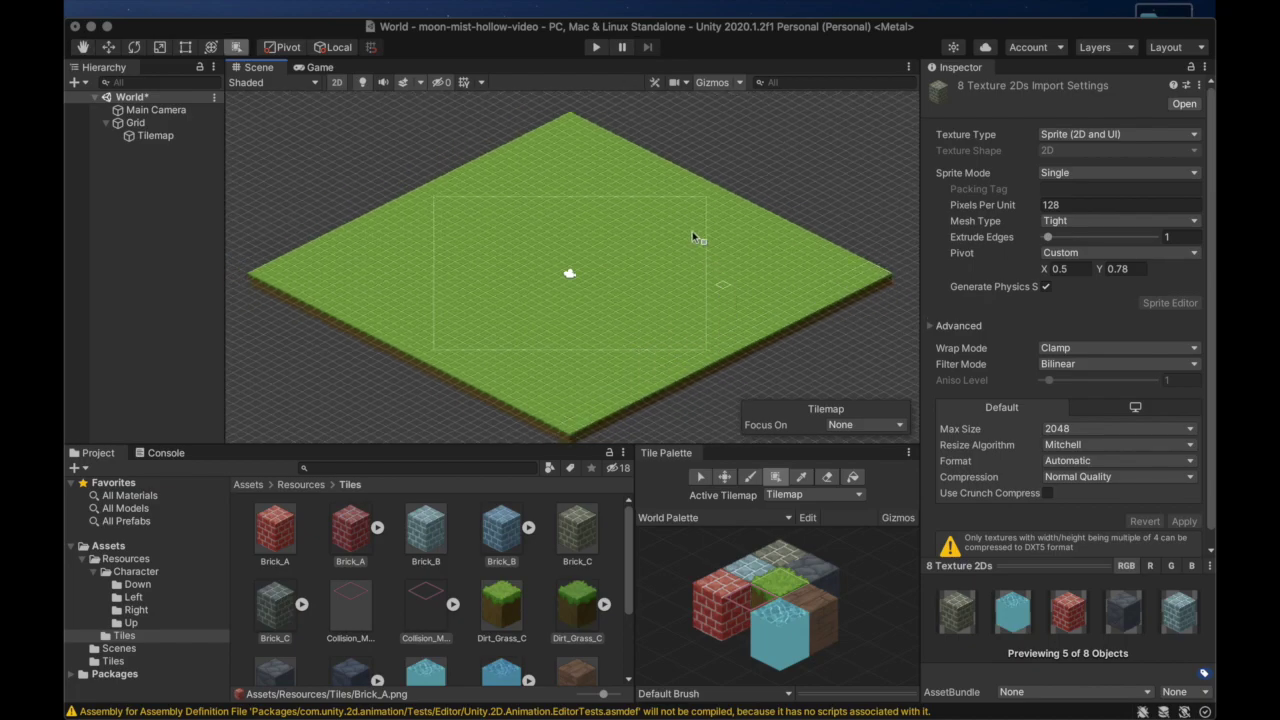
click(594, 48)
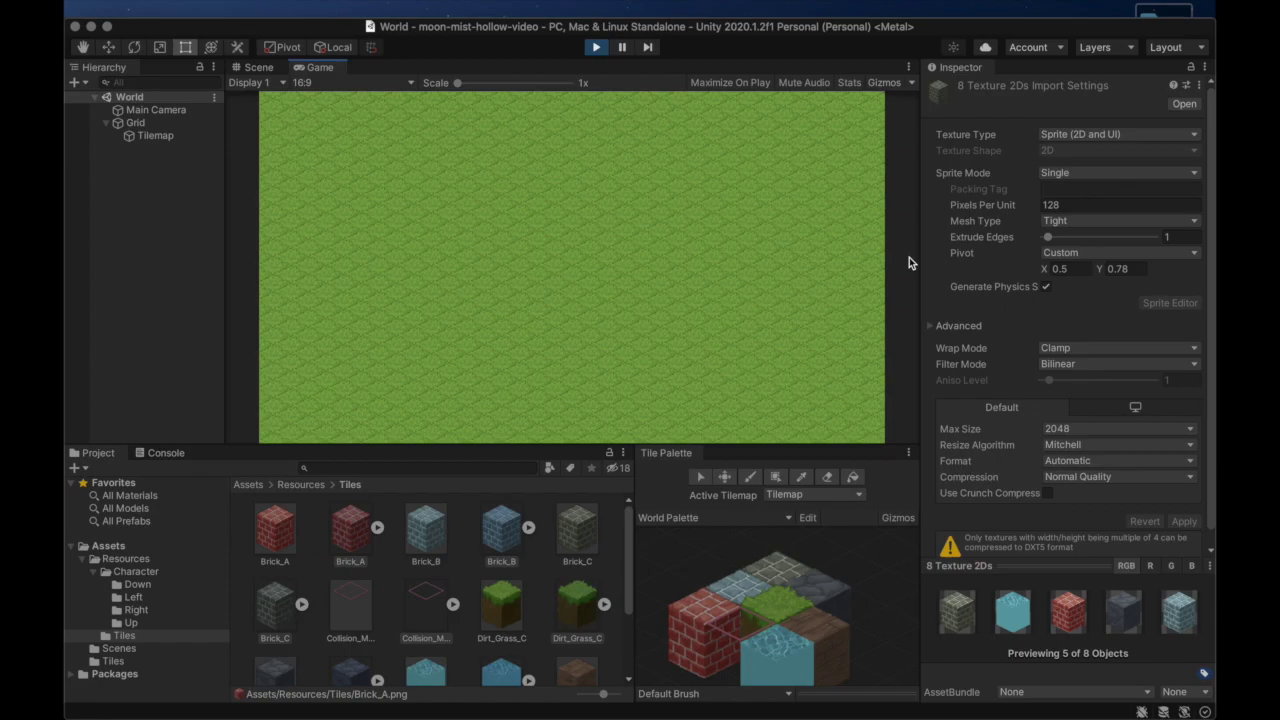
click(595, 48)
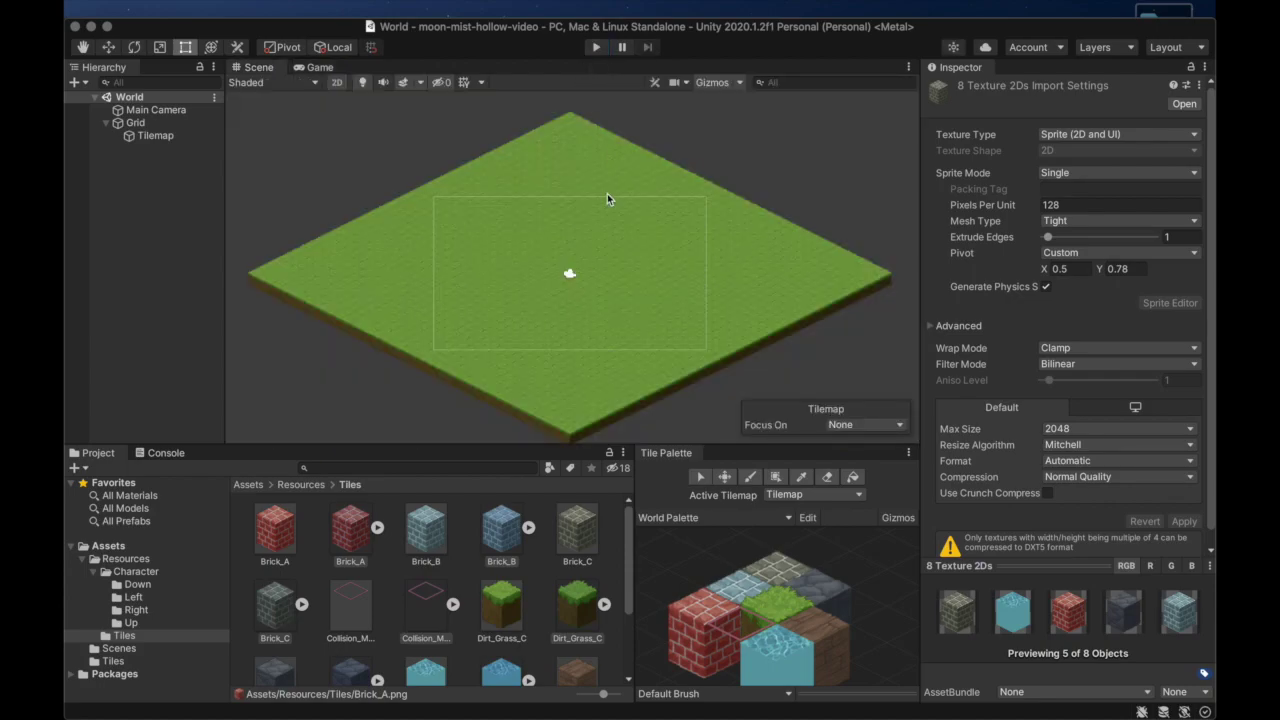
scroll(607, 197, up, 2)
Brush a winding water river diagonally across the grass
click(750, 477)
mouse_move(511, 418)
mouse_down()
mouse_move(566, 332)
mouse_move(731, 282)
mouse_move(823, 187)
mouse_up()
key(d)
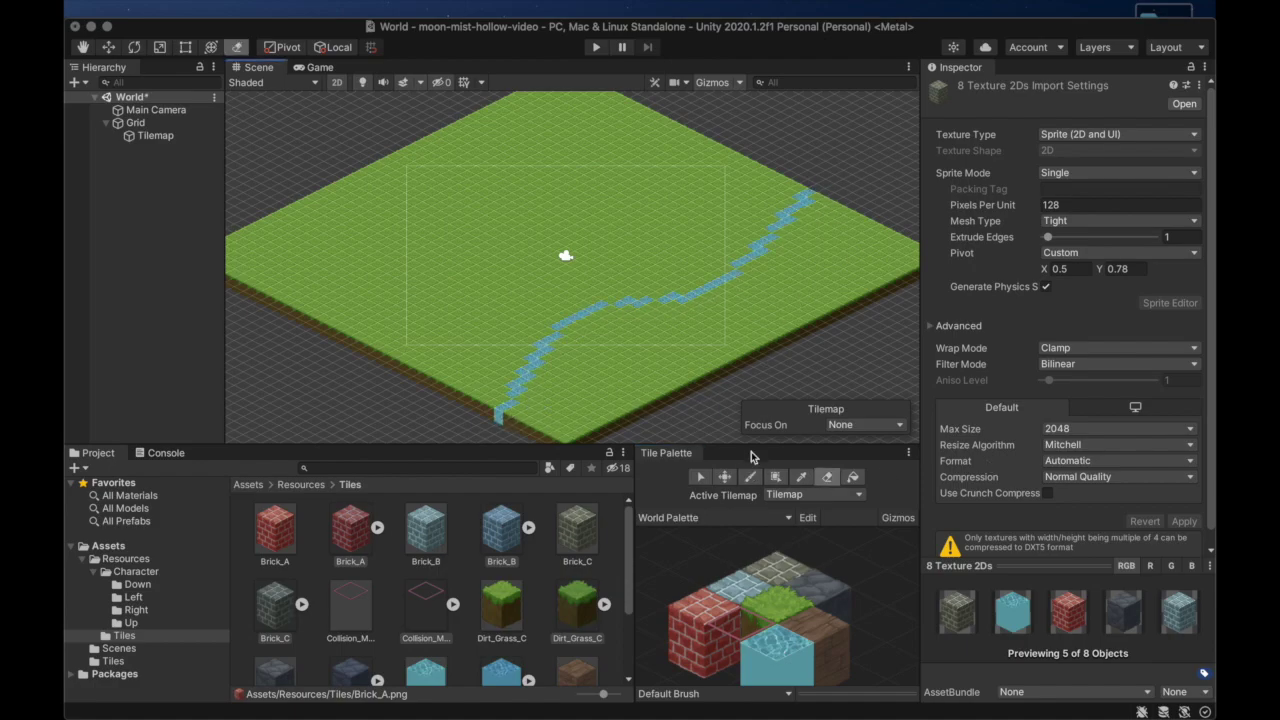
Flood-fill the area below the river with water, then play the scene
click(855, 478)
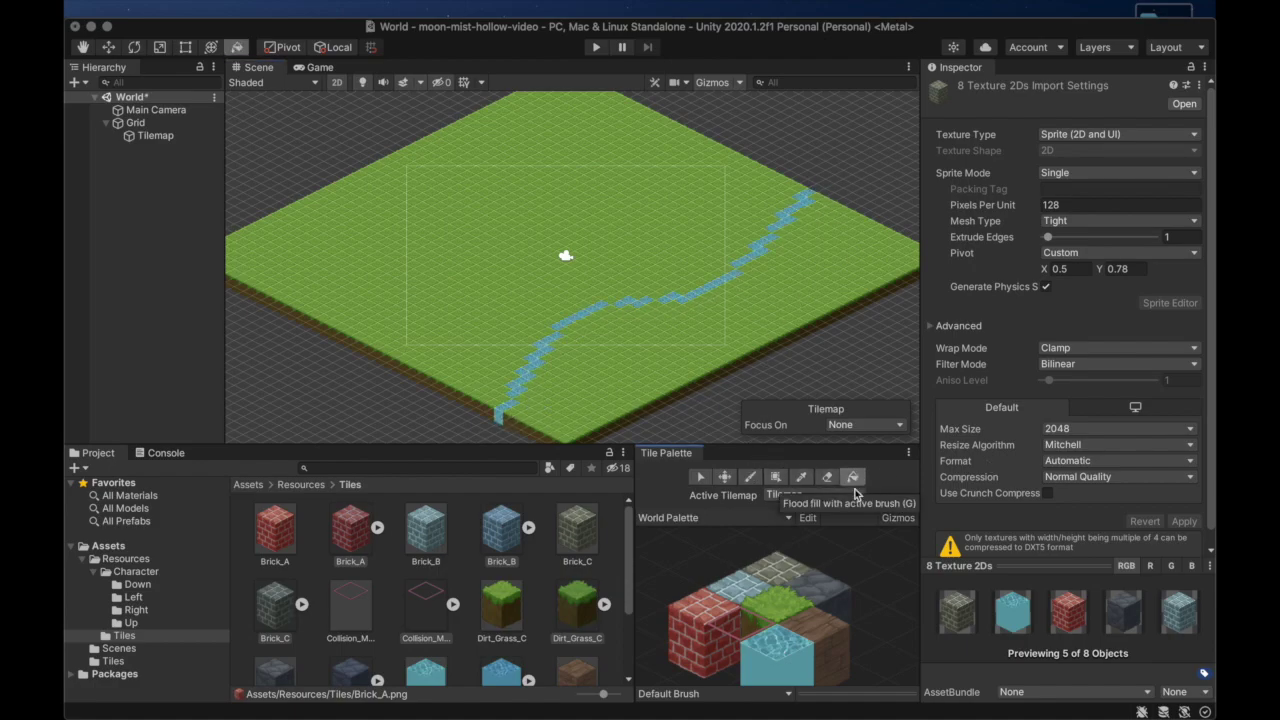
click(678, 382)
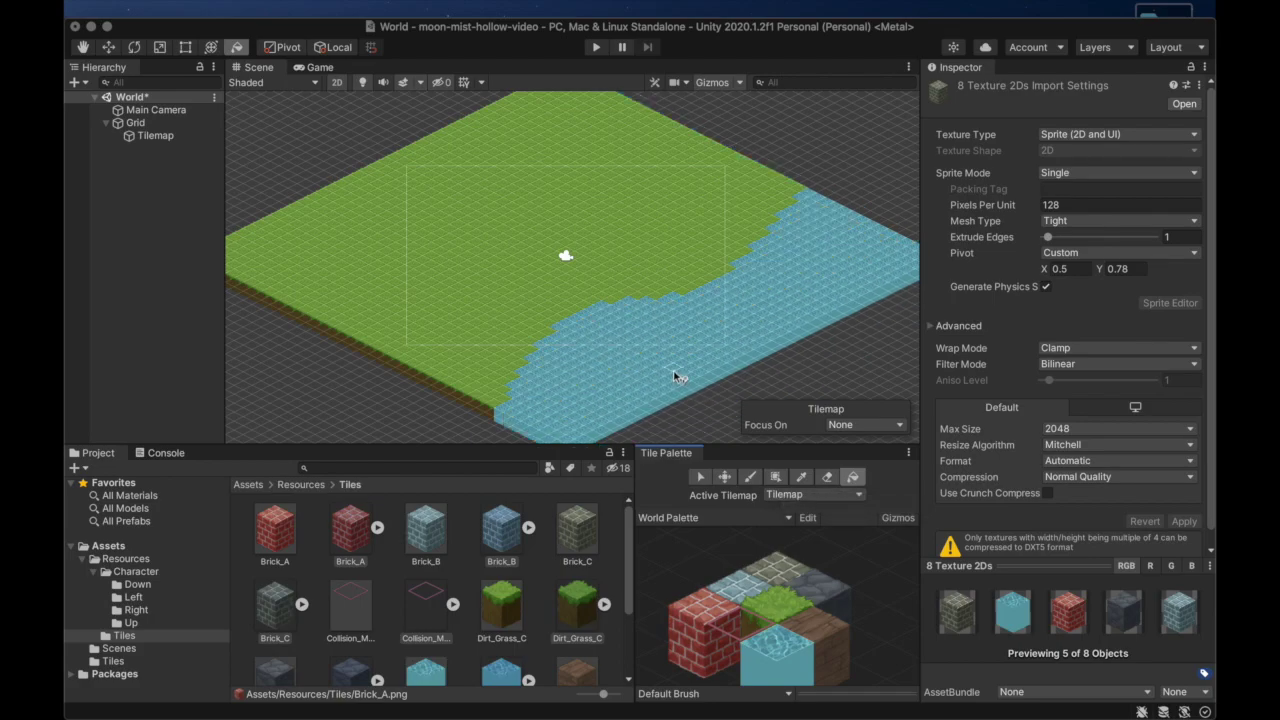
key(b)
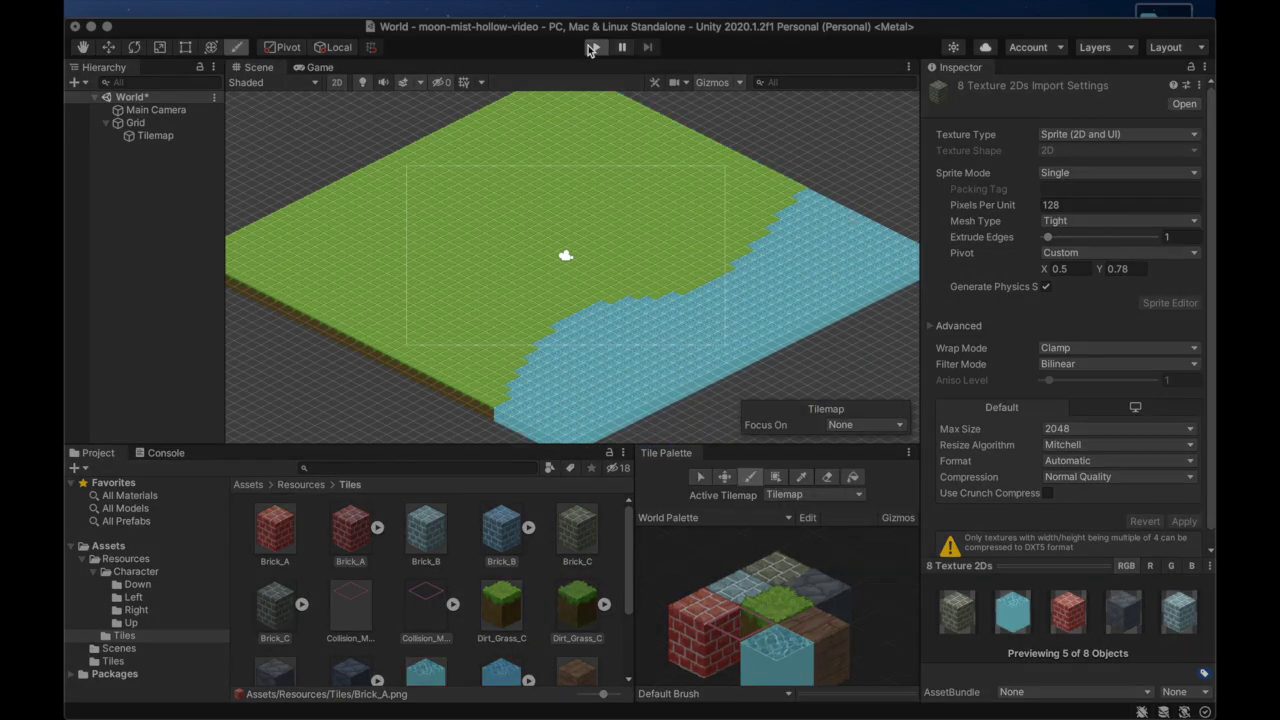
click(593, 47)
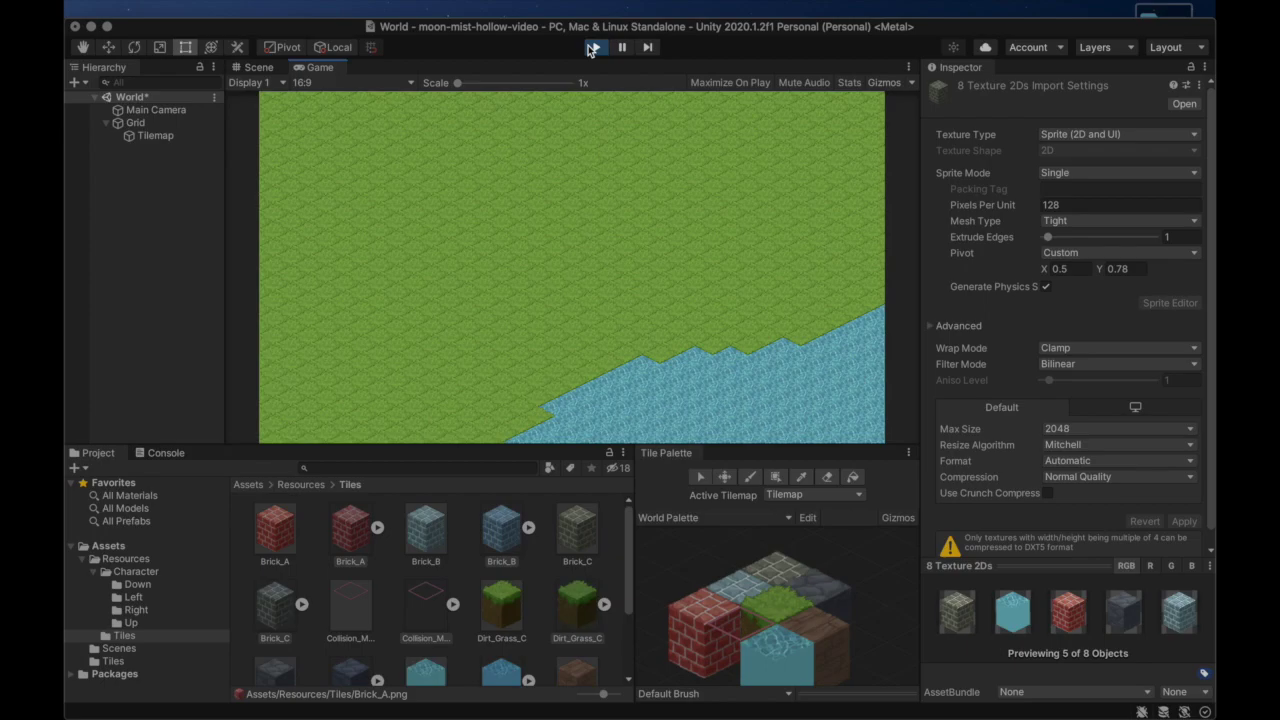